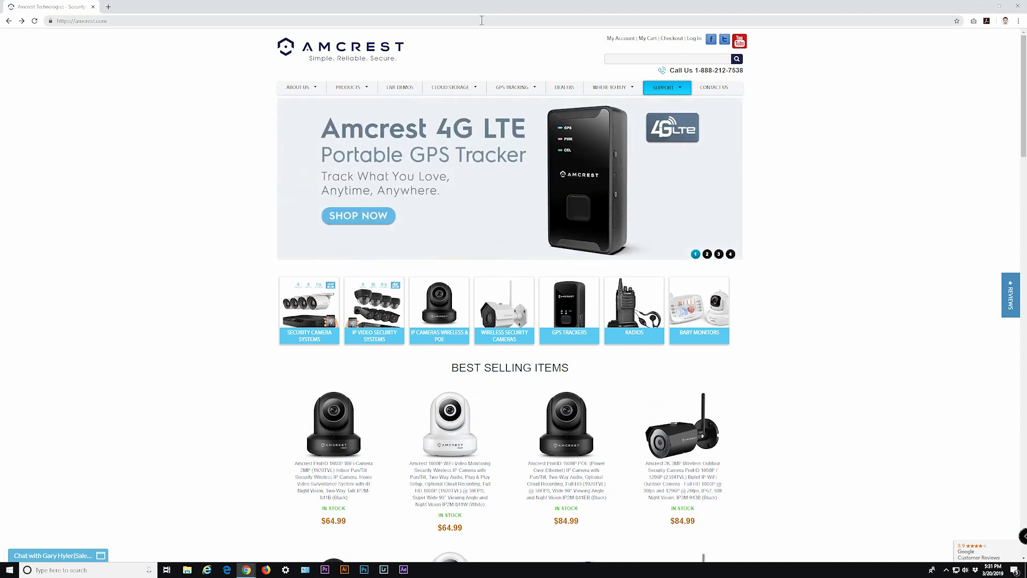
- Go to Support > Apps & Software on amcrest.com to reach the All Downloads page
{"action": "mouse_move", "coordinate": [666, 90]}
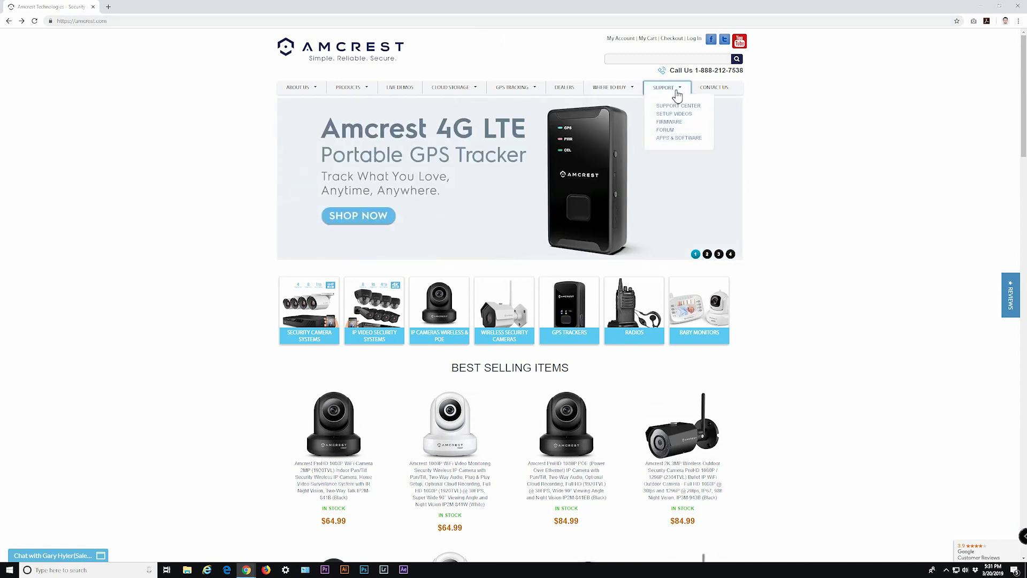
{"action": "left_click", "coordinate": [672, 139]}
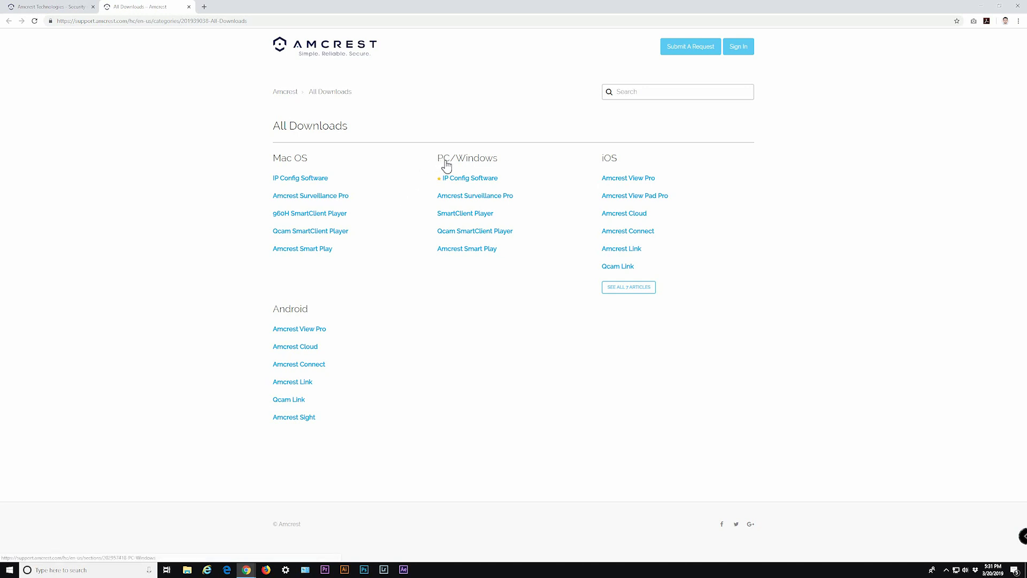
- Download and open the Windows installer from the Amcrest Surveillance Pro article
{"action": "left_click", "coordinate": [468, 198]}
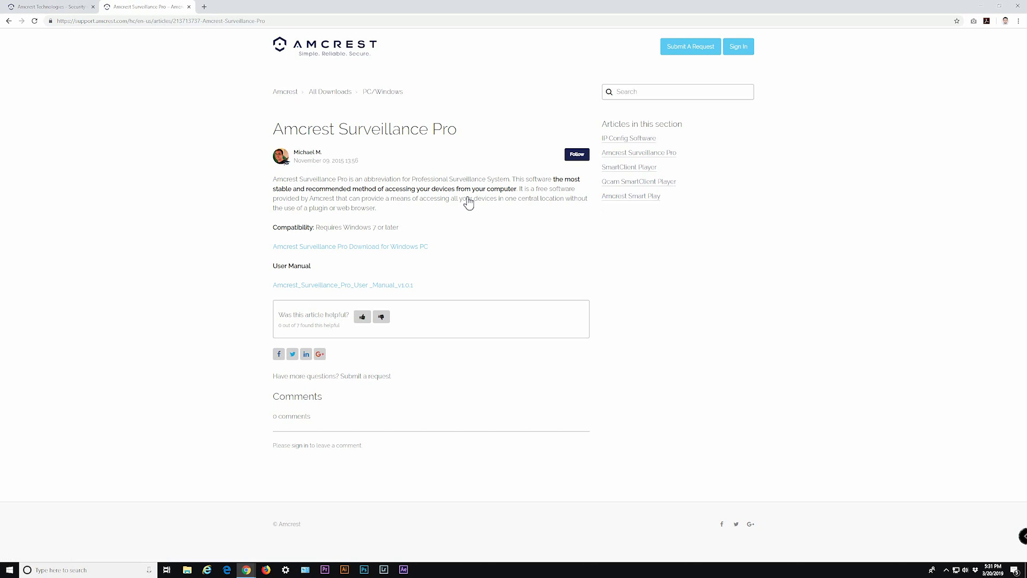
{"action": "left_click", "coordinate": [378, 252]}
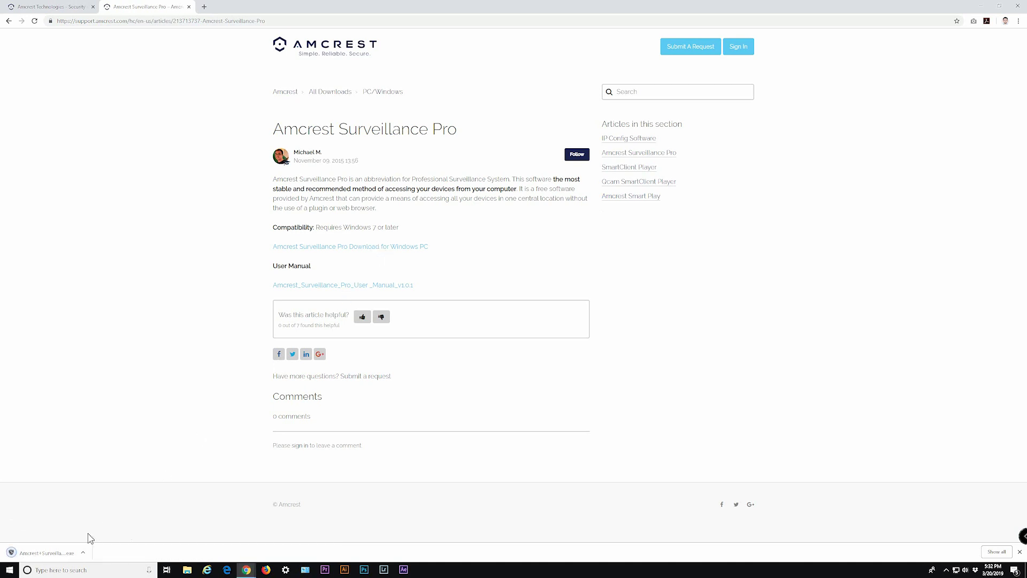
{"action": "left_click", "coordinate": [49, 553]}
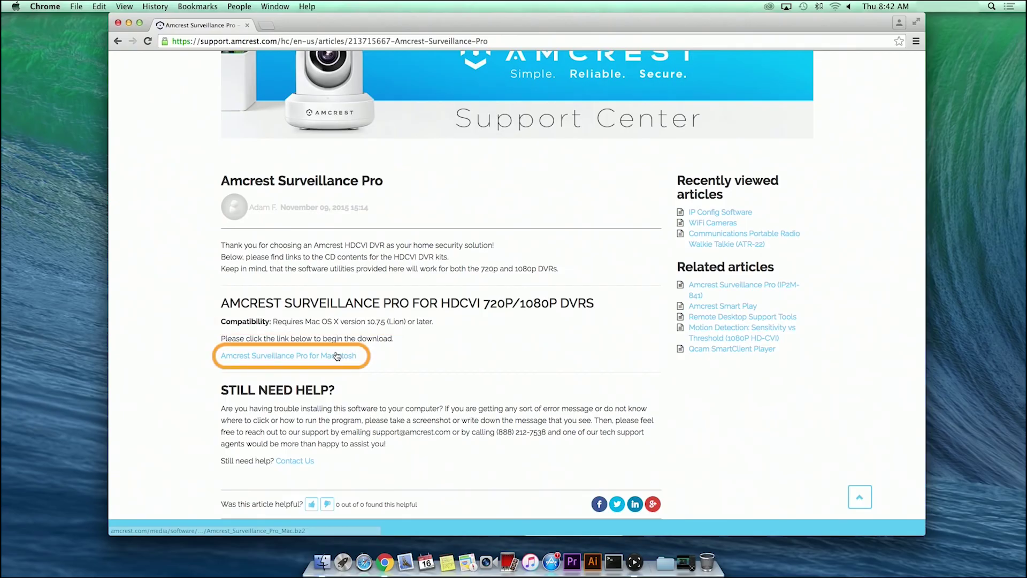
- Download the Mac version, Amcrest_Surveillance_Pro_Mac.bz2, and unpack it in Finder
{"action": "left_click", "coordinate": [336, 357]}
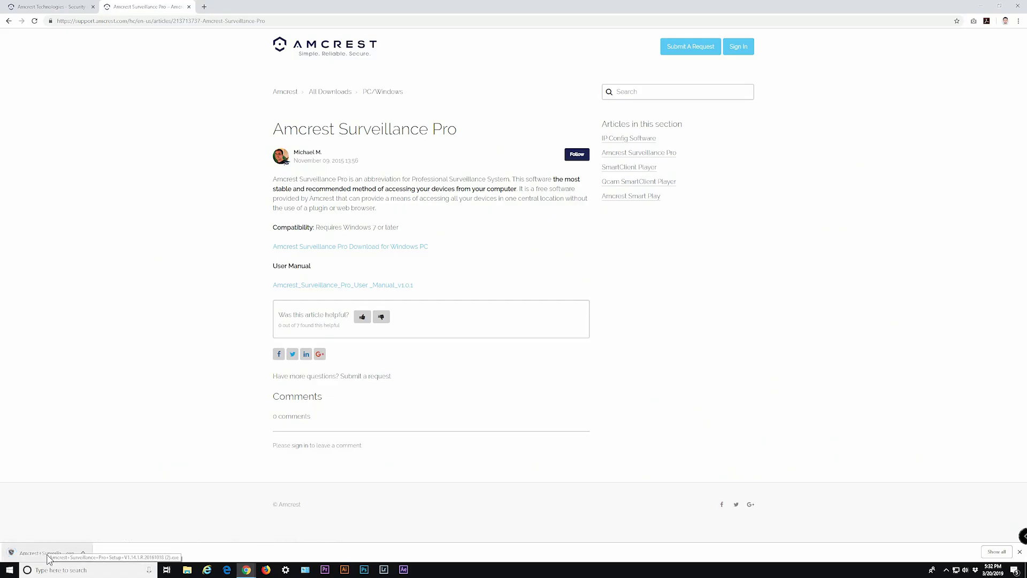
{"action": "left_click", "coordinate": [48, 554]}
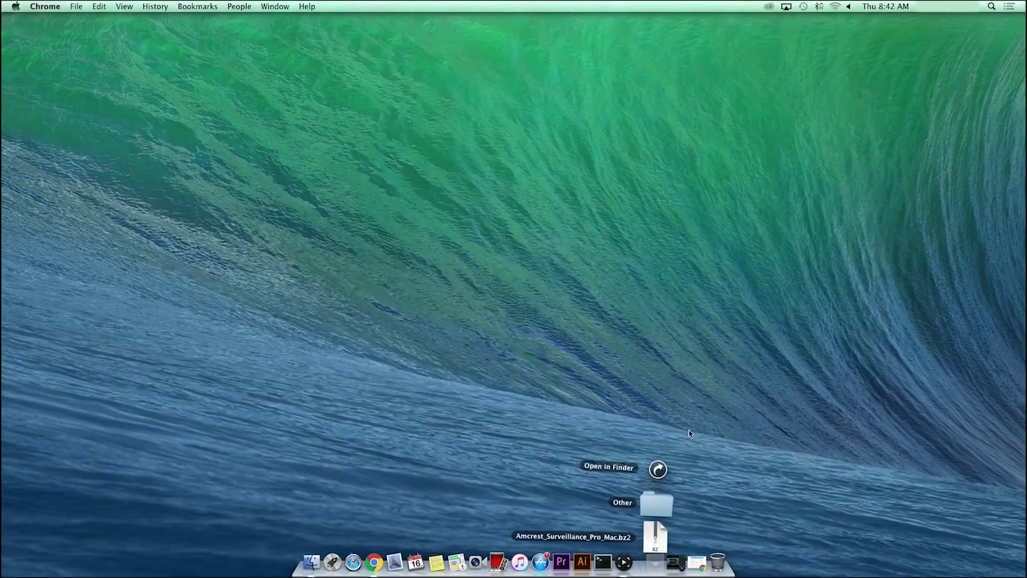
{"action": "left_click", "coordinate": [658, 469]}
{"action": "double_click", "coordinate": [414, 191]}
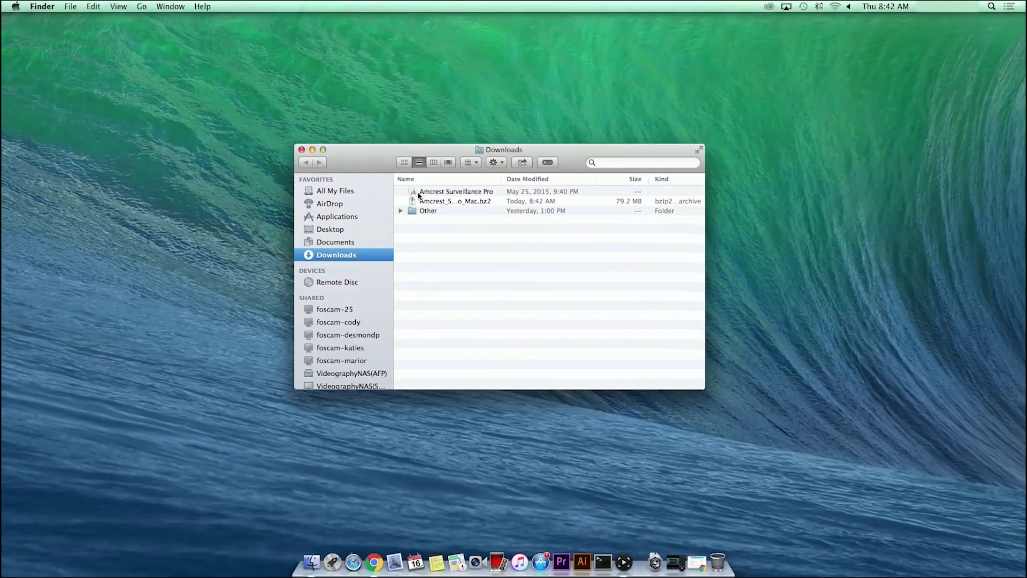
- Launch the unpacked Amcrest Surveillance Pro app from the Downloads folder
{"action": "double_click", "coordinate": [412, 193]}
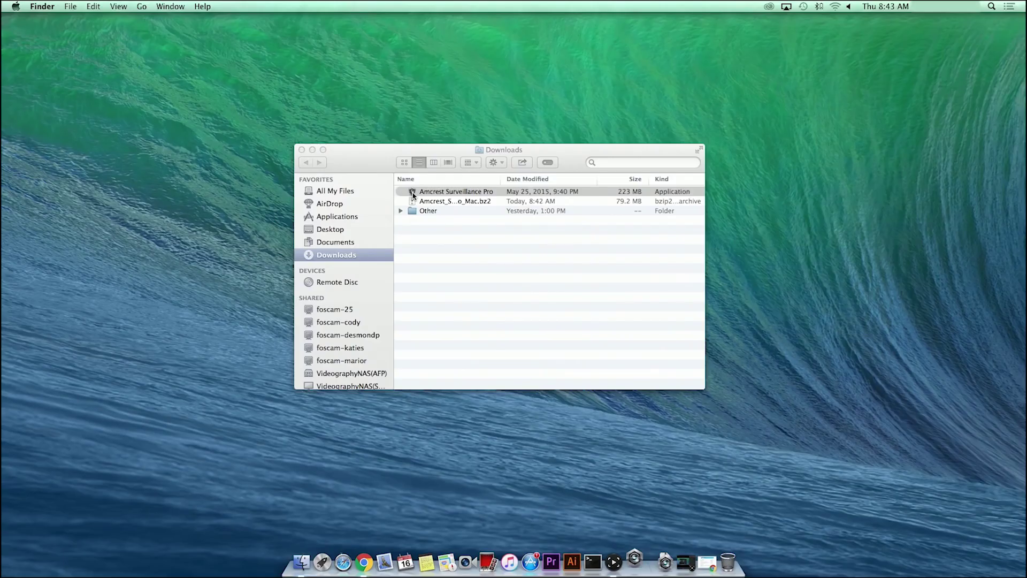
{"action": "double_click", "coordinate": [413, 193]}
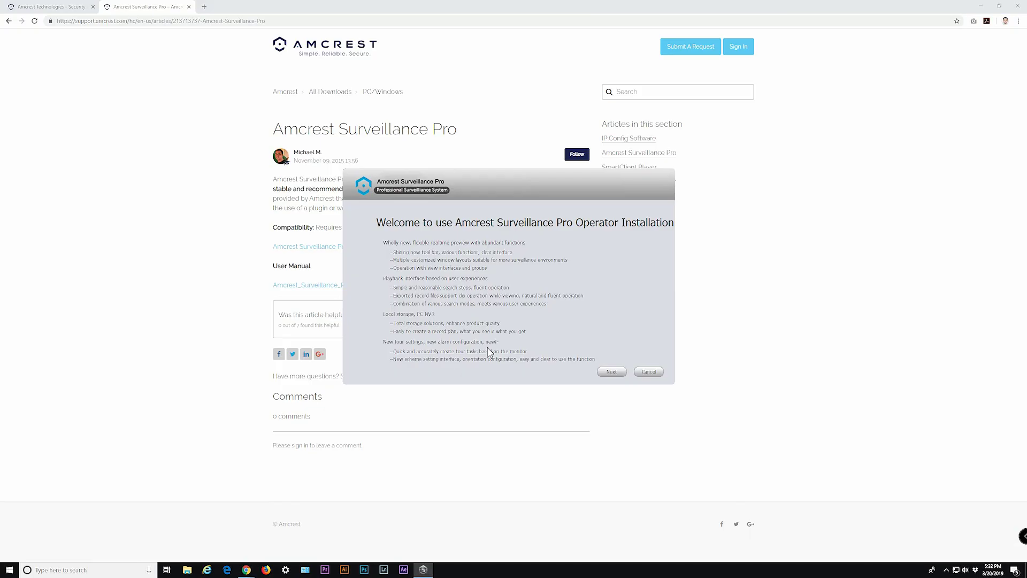
- Accept the license, install Surveillance Pro into the default folder, and finish the wizard
{"action": "left_click", "coordinate": [618, 374]}
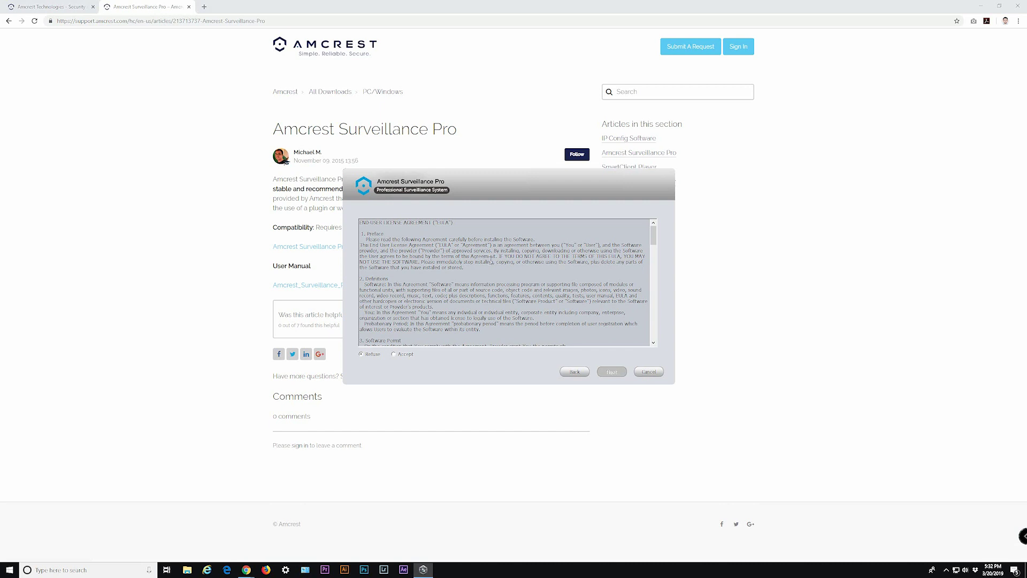
{"action": "left_click", "coordinate": [394, 354]}
{"action": "left_click", "coordinate": [609, 373]}
{"action": "left_click", "coordinate": [609, 372]}
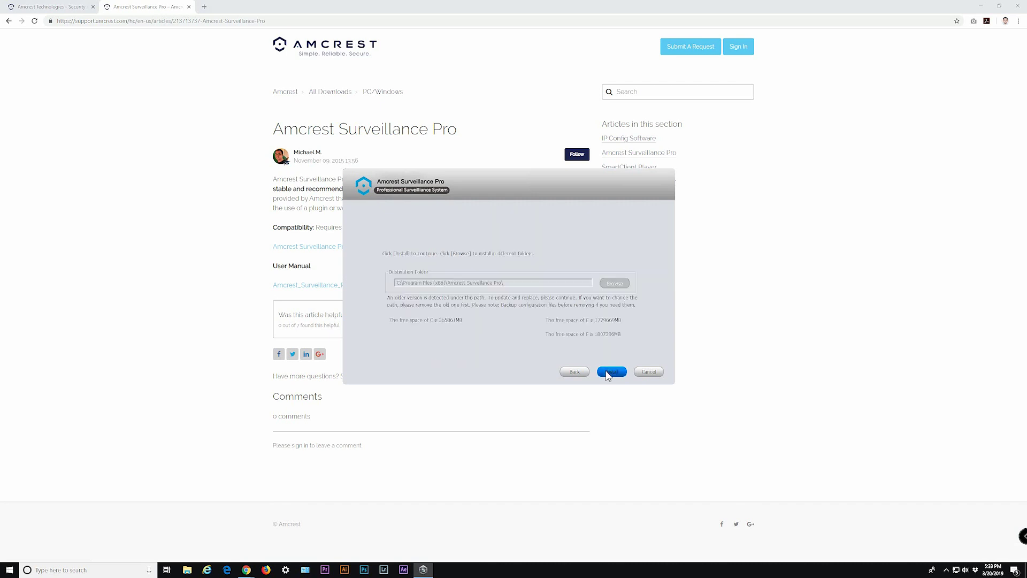
{"action": "left_click", "coordinate": [606, 371]}
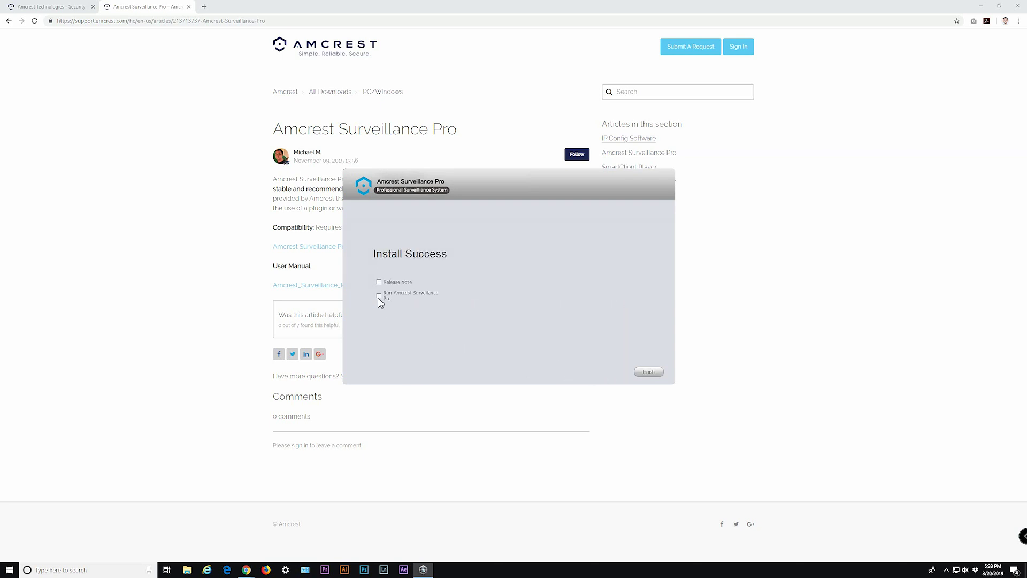
{"action": "left_click", "coordinate": [643, 374]}
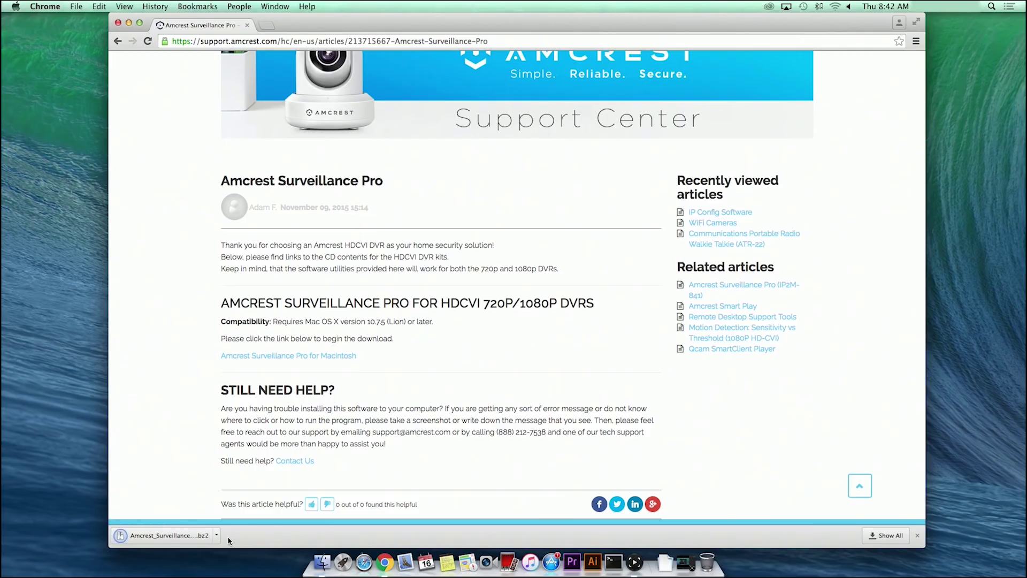
- Open Amcrest Surveillance Pro from the Downloads folder, confirming the Internet-download warning
{"action": "left_click", "coordinate": [128, 23]}
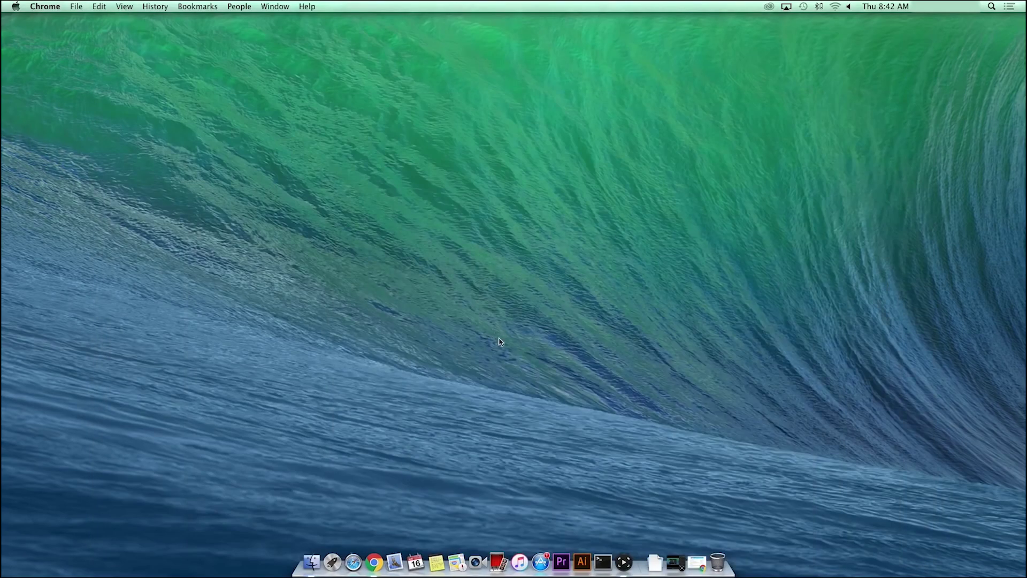
{"action": "left_click", "coordinate": [654, 561]}
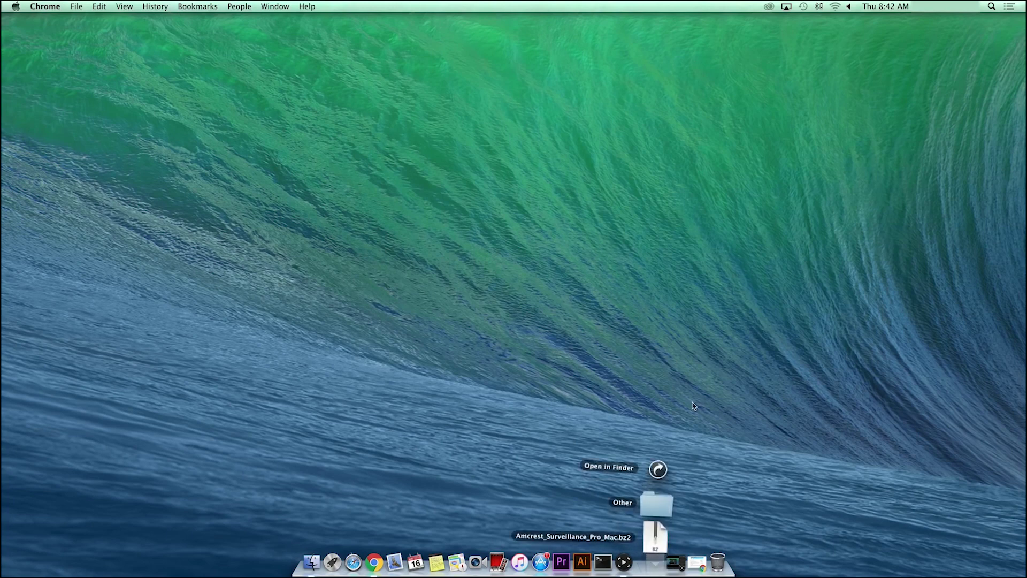
{"action": "left_click", "coordinate": [659, 469]}
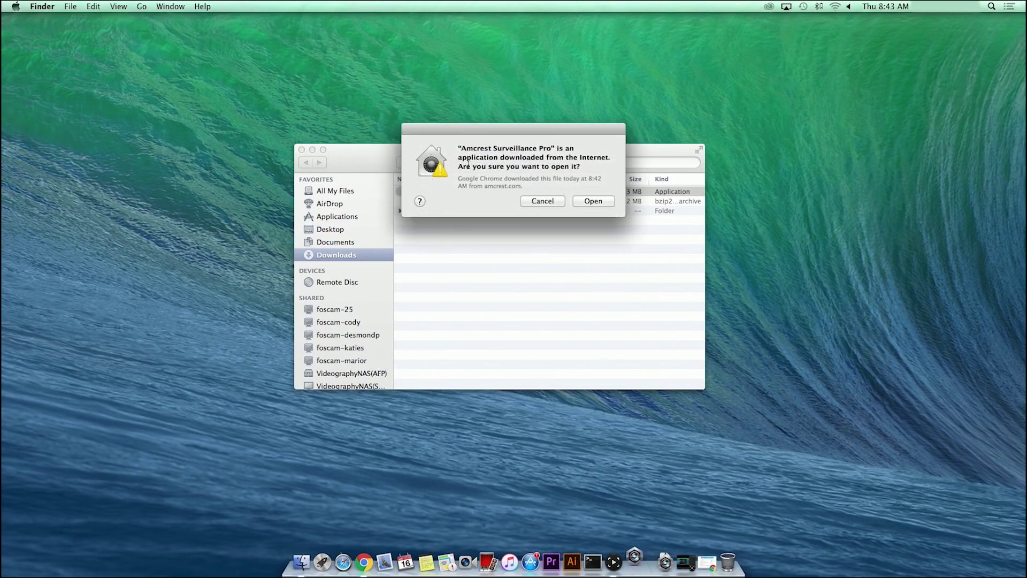
{"action": "left_click", "coordinate": [606, 202]}
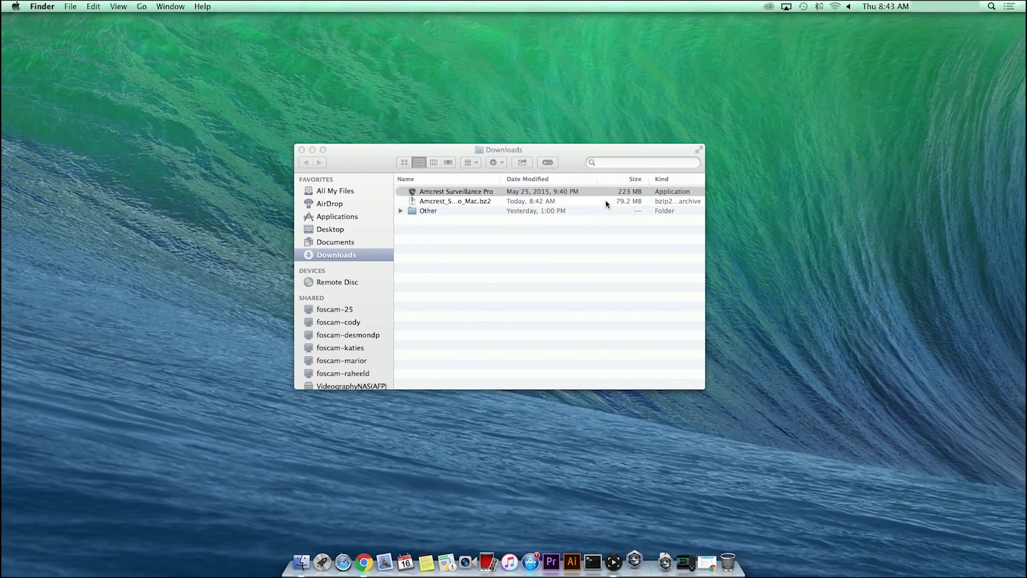
{"action": "left_click", "coordinate": [312, 150]}
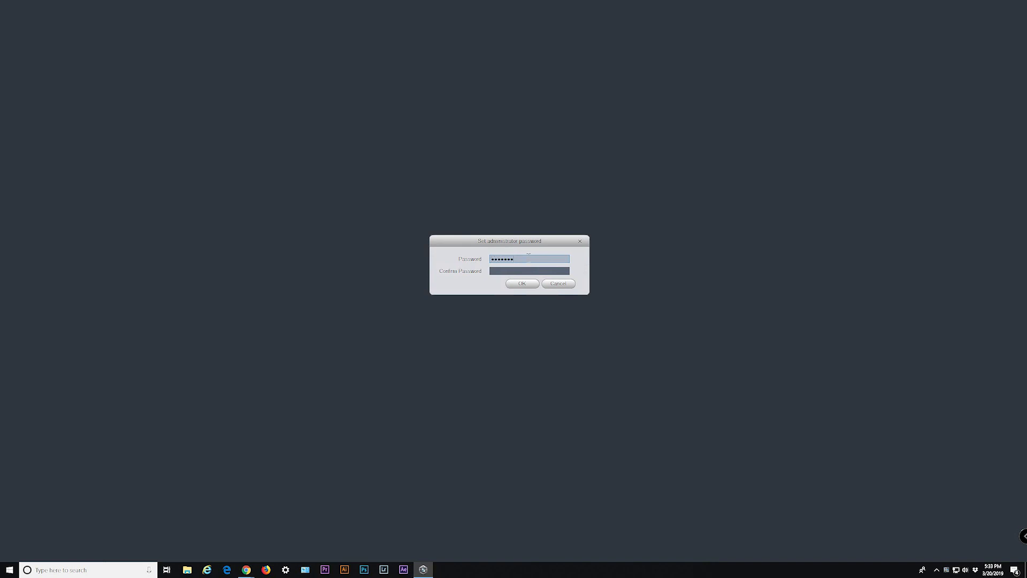
- Set and confirm an administrator password, then log in as admin with it
{"action": "type", "text": "•"}
{"action": "key", "text": "Tab"}
{"action": "type", "text": "••••••••"}
{"action": "left_click", "coordinate": [534, 284]}
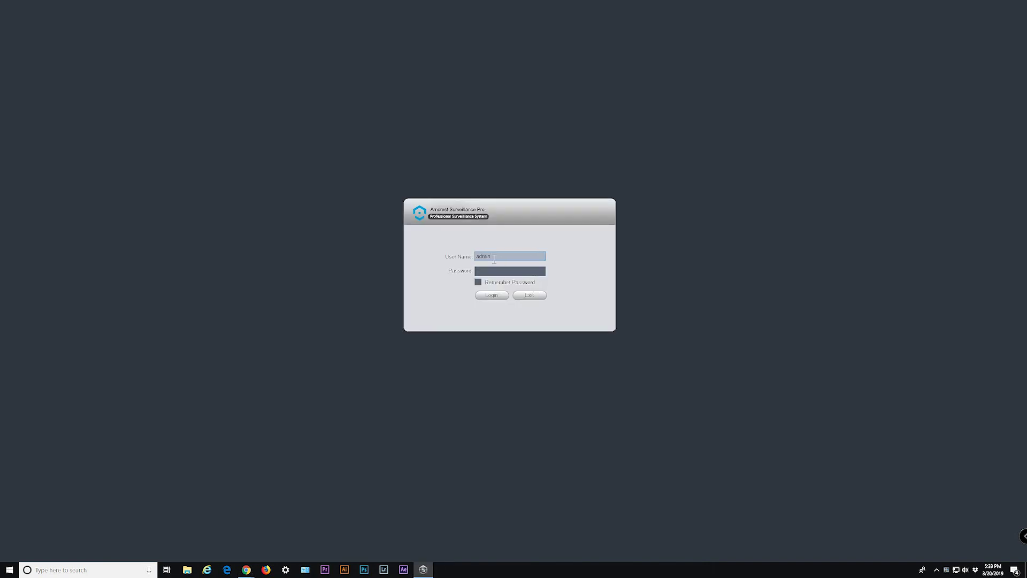
{"action": "left_click", "coordinate": [523, 270]}
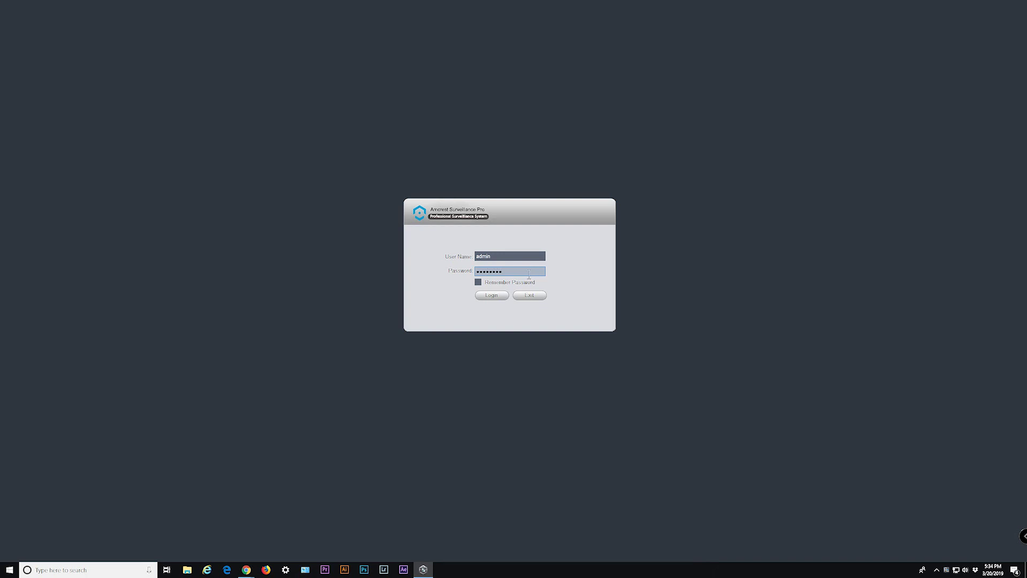
{"action": "left_click", "coordinate": [503, 295]}
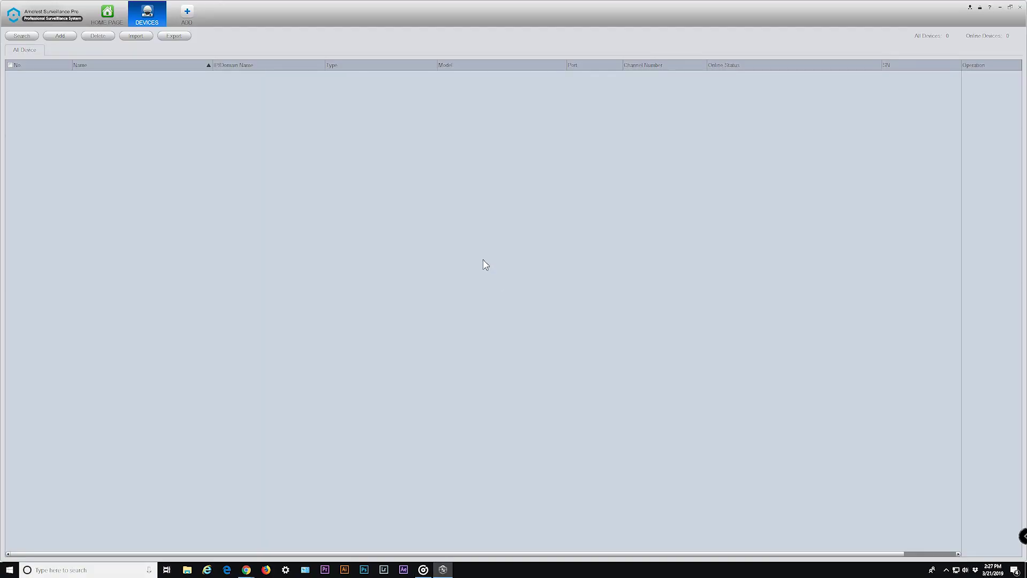
- Look at the Search and Add dialogs, then run Auto Search on the 192.168.1 range
{"action": "mouse_move", "coordinate": [158, 22]}
{"action": "left_click", "coordinate": [22, 35]}
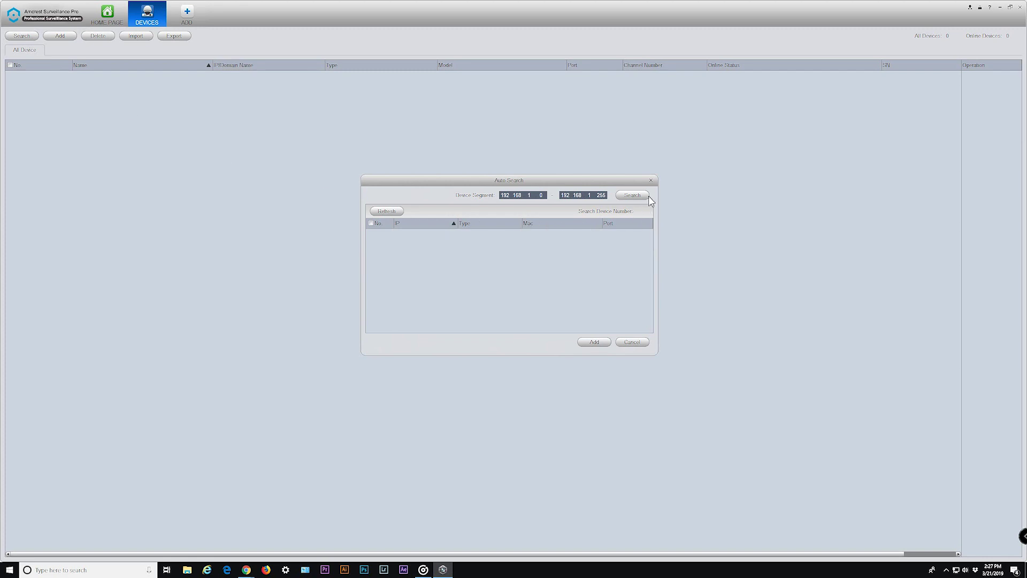
{"action": "left_click", "coordinate": [651, 181]}
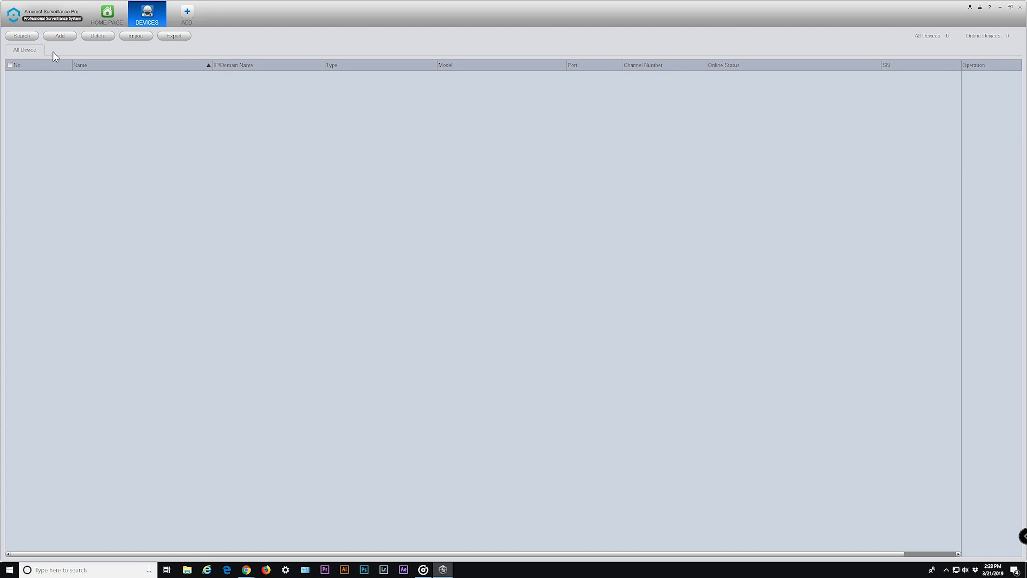
{"action": "left_click", "coordinate": [60, 36]}
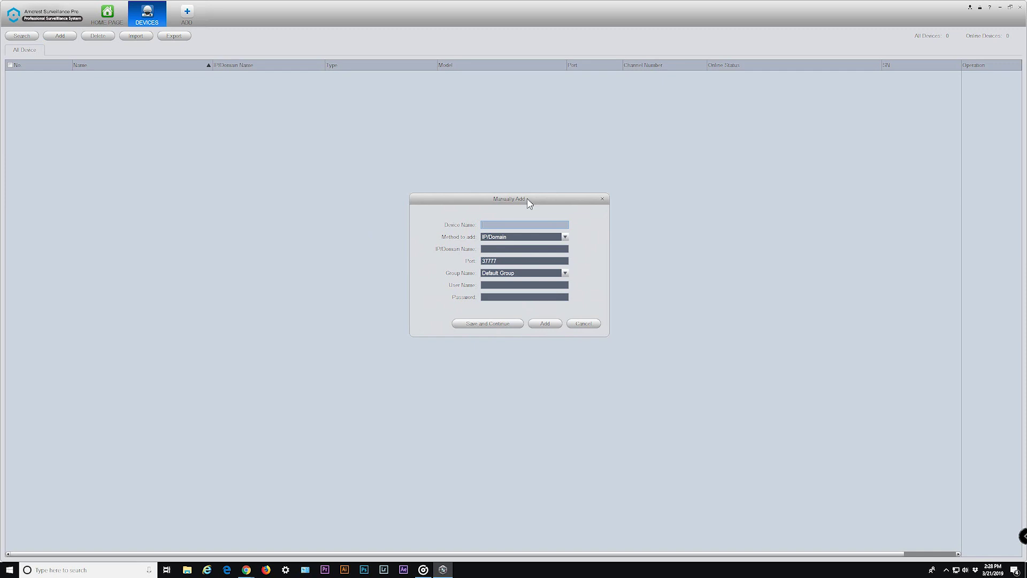
{"action": "left_click", "coordinate": [603, 198]}
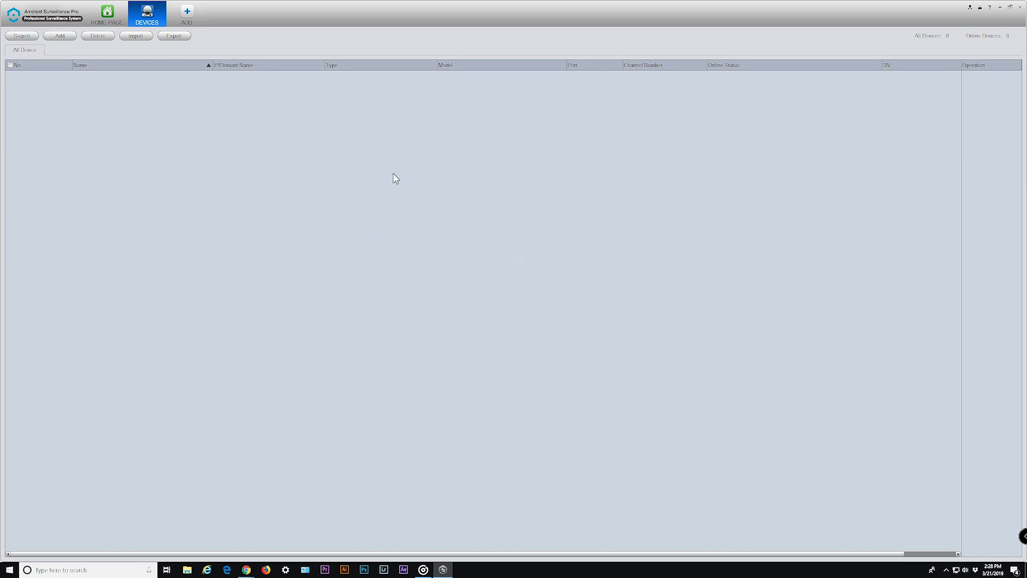
{"action": "left_click", "coordinate": [22, 36]}
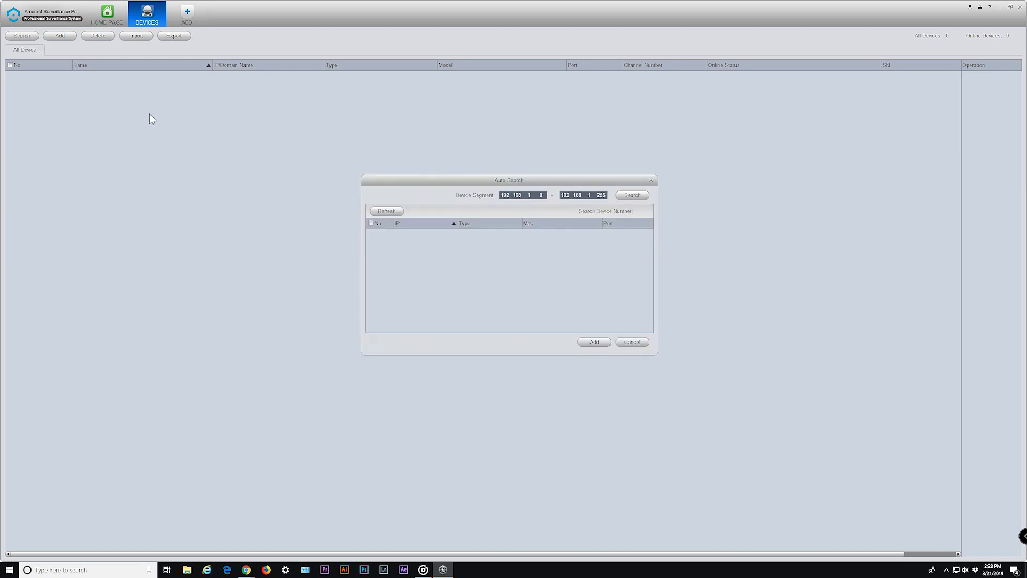
{"action": "left_click", "coordinate": [633, 196]}
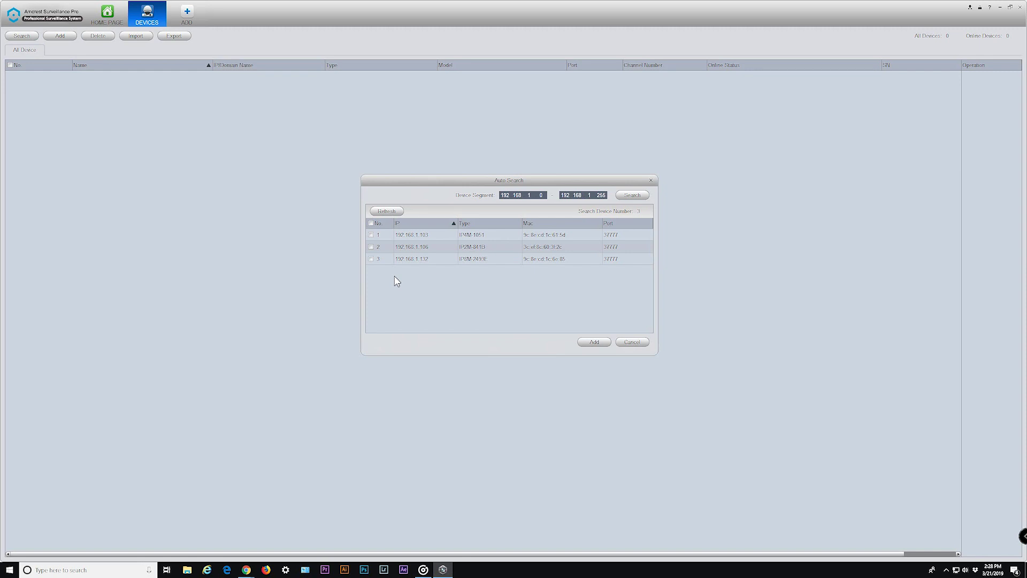
- Add cameras 192.168.1.103 and 192.168.1.106 from Auto Search, rescan, then close the dialog
{"action": "left_click", "coordinate": [371, 234]}
{"action": "left_click", "coordinate": [595, 342]}
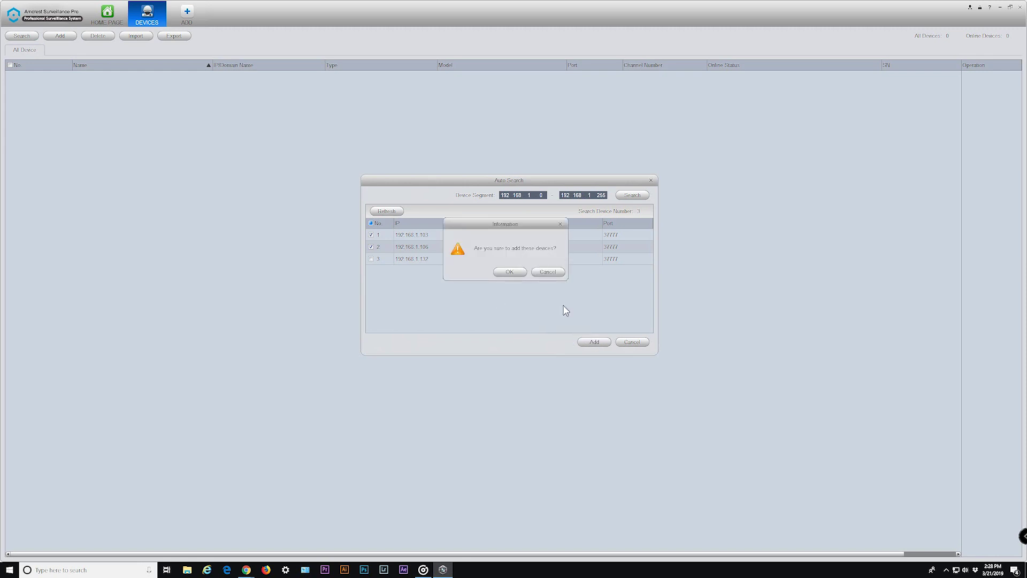
{"action": "left_click", "coordinate": [518, 273]}
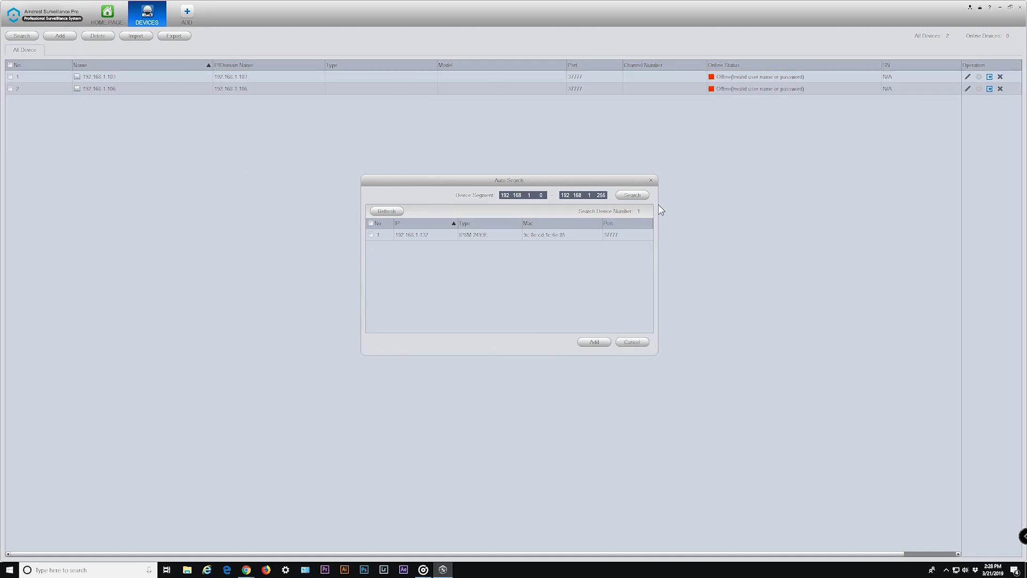
{"action": "left_click", "coordinate": [631, 196]}
{"action": "left_click", "coordinate": [632, 342]}
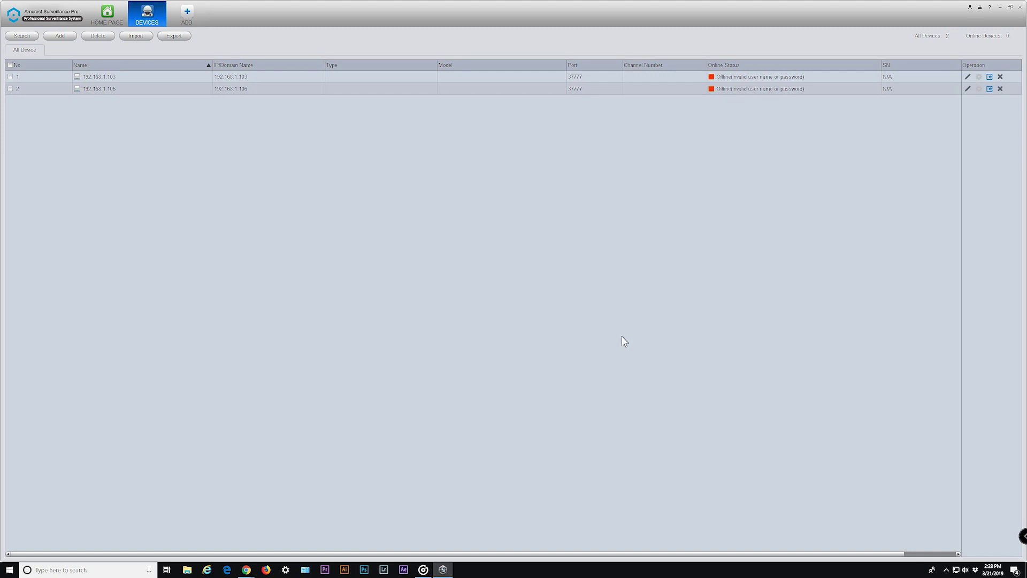
{"action": "left_click", "coordinate": [67, 37]}
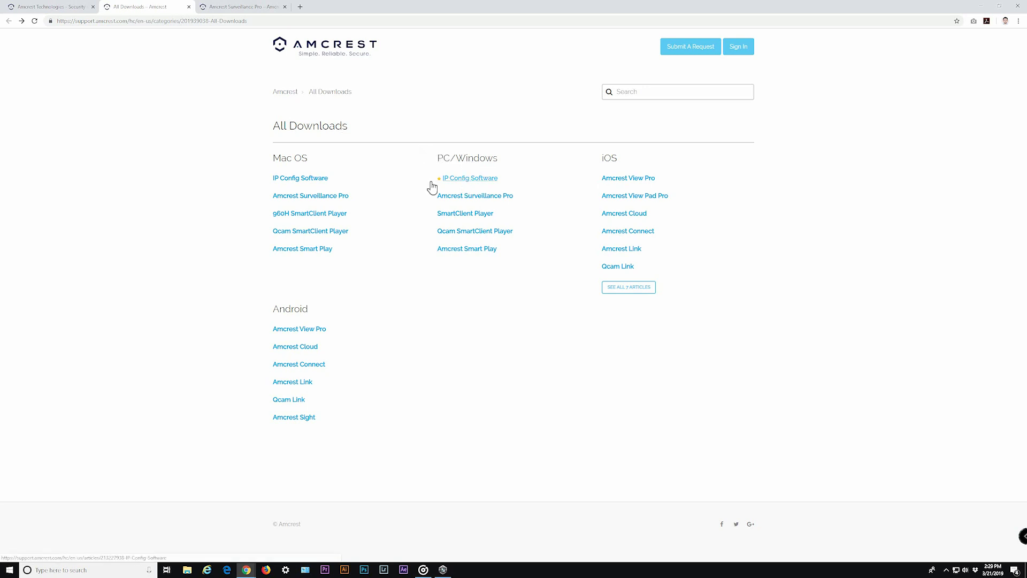
- Download the Windows IP Config Software, install it, and launch it
{"action": "left_click", "coordinate": [456, 179]}
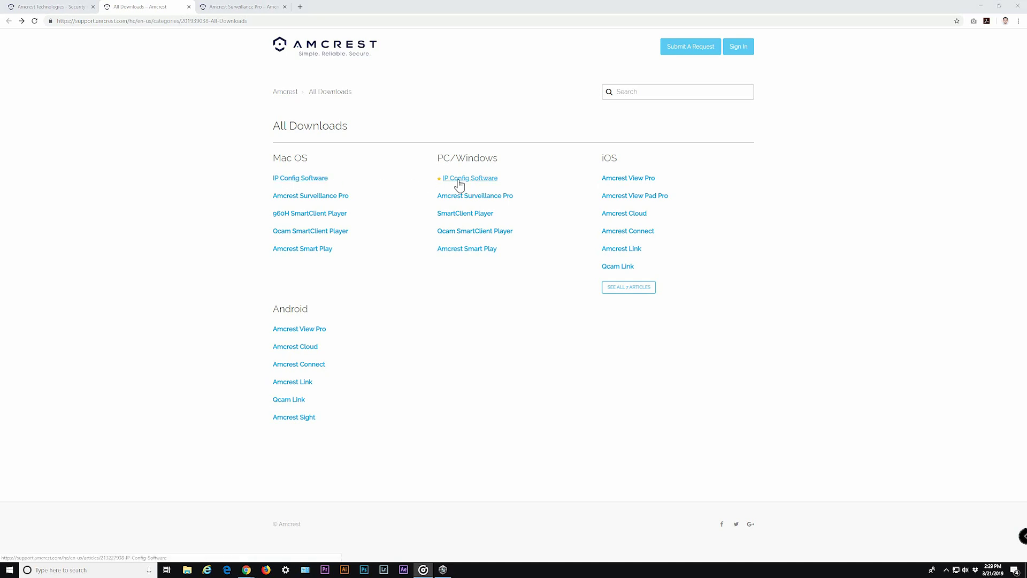
{"action": "left_click", "coordinate": [328, 238]}
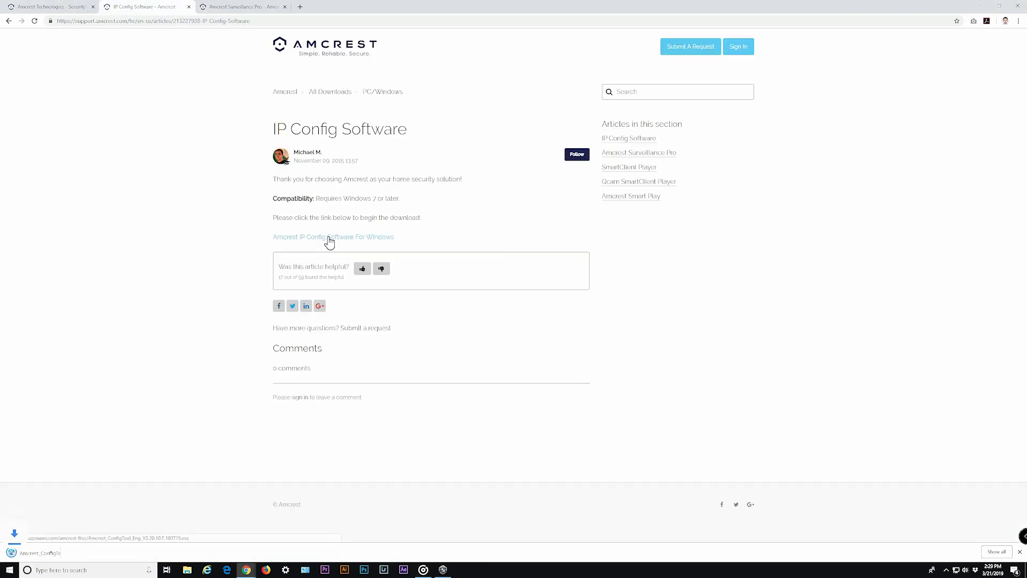
{"action": "left_click", "coordinate": [46, 555]}
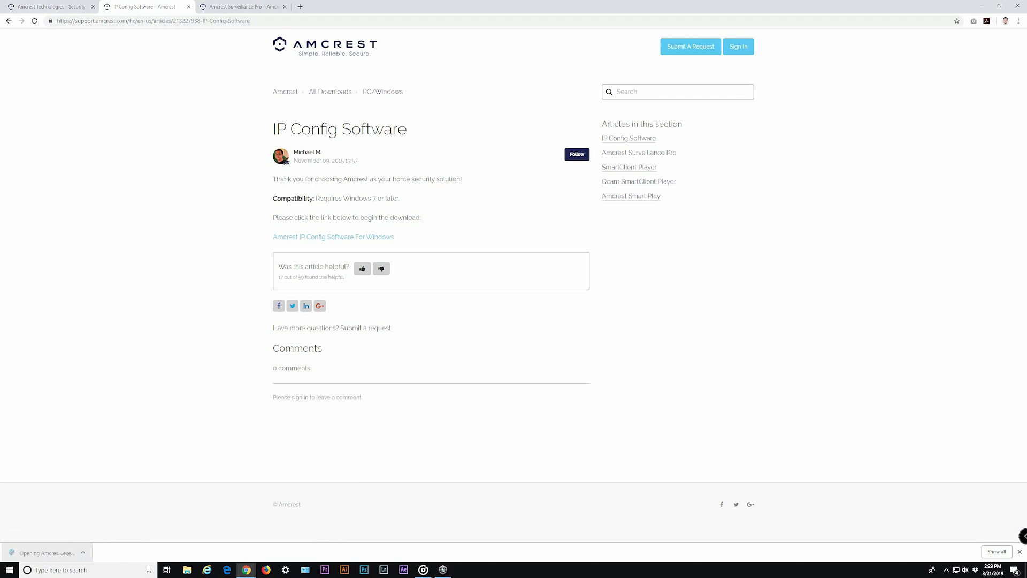
{"action": "left_click", "coordinate": [563, 353]}
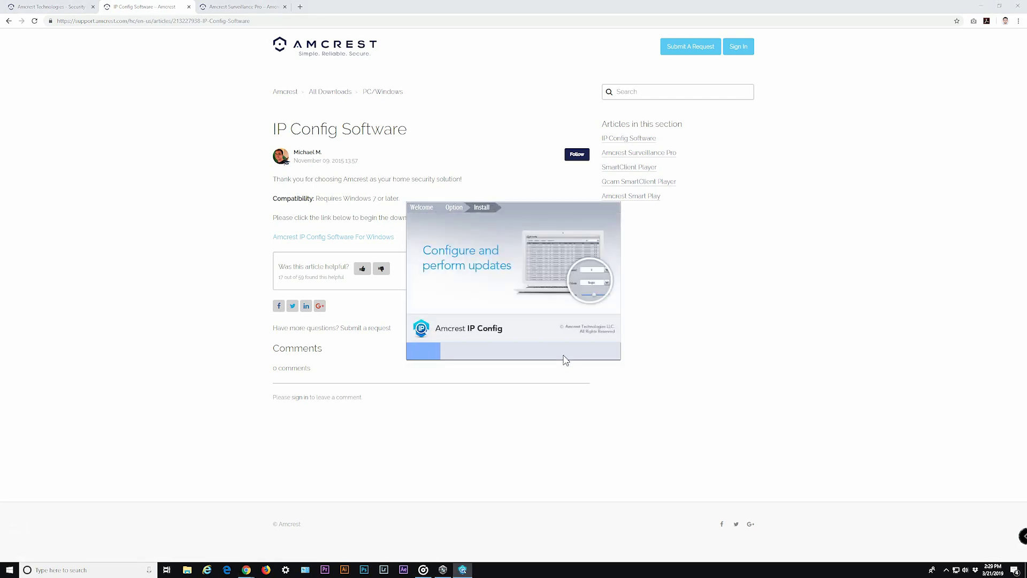
{"action": "left_click", "coordinate": [564, 355]}
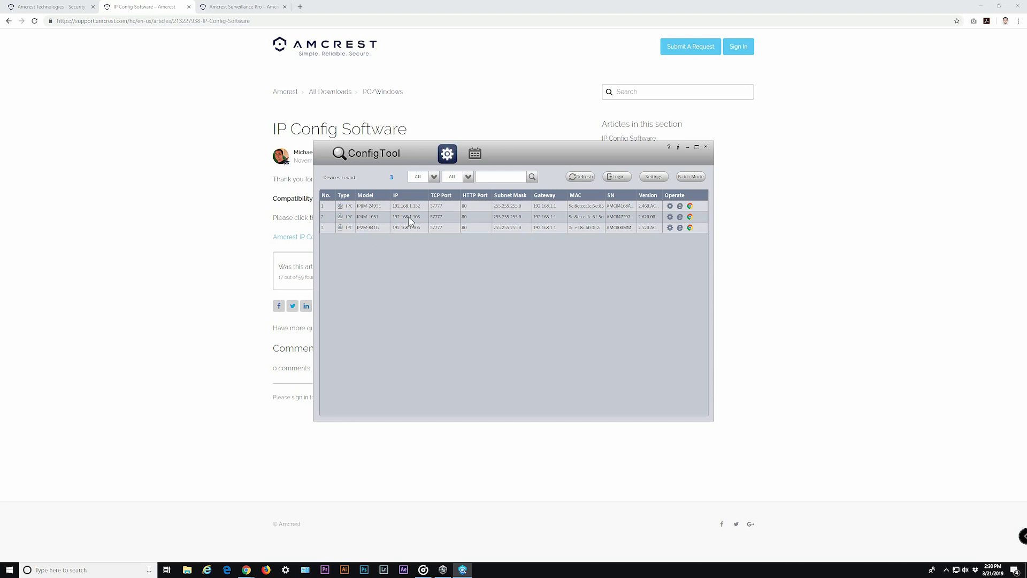
- Check the three cameras' IP addresses in IP Config, including 192.168.1.132
{"action": "left_click", "coordinate": [409, 217]}
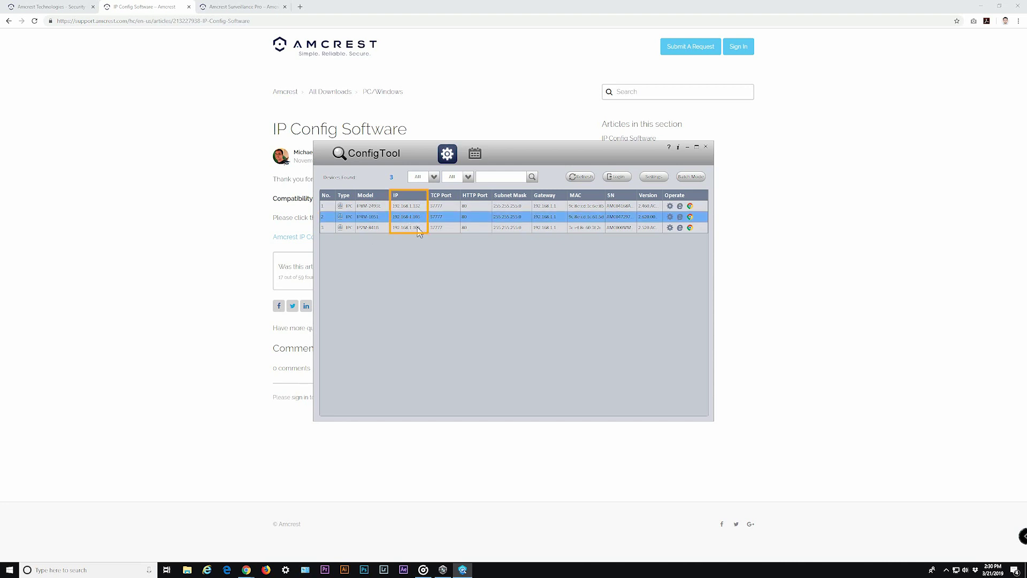
{"action": "left_click", "coordinate": [418, 227]}
{"action": "left_click", "coordinate": [417, 216]}
{"action": "left_click", "coordinate": [418, 206]}
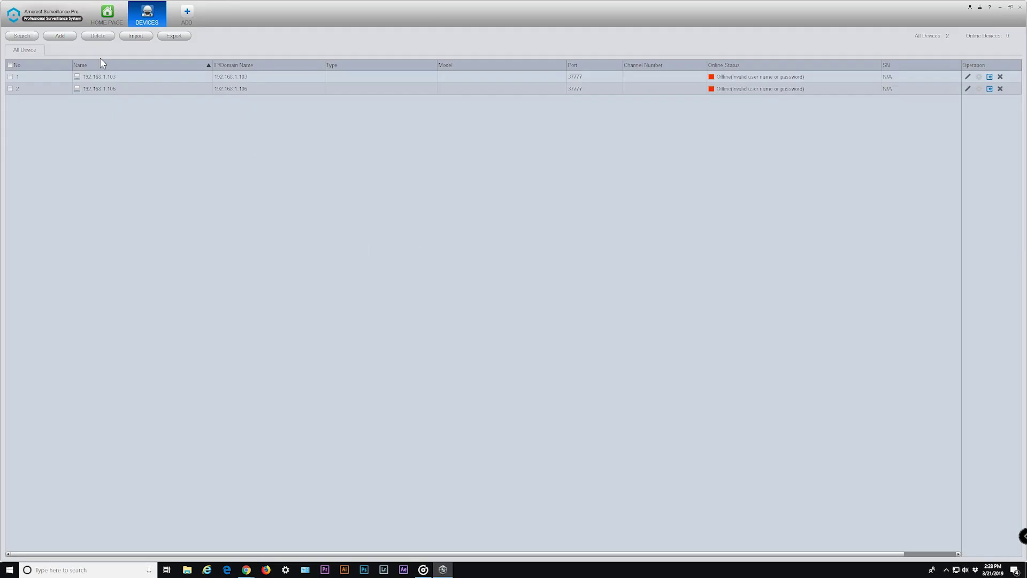
{"action": "left_click", "coordinate": [60, 36]}
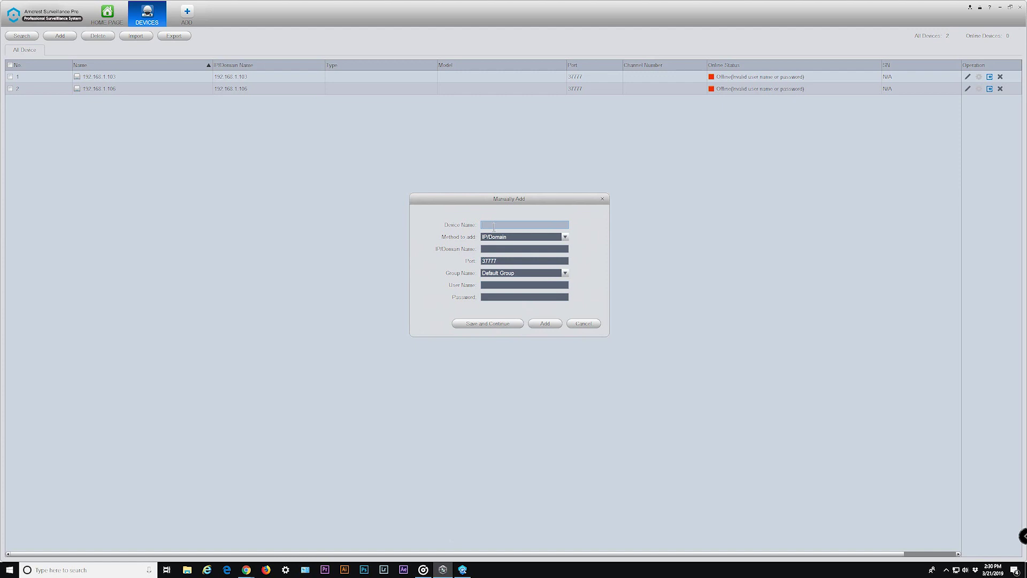
- Manually add camera IP8M-2493 at 192.168.1.132 with user admin and its password
{"action": "type", "text": "IP8M-2493"}
{"action": "left_click", "coordinate": [500, 249]}
{"action": "left_click", "coordinate": [500, 249]}
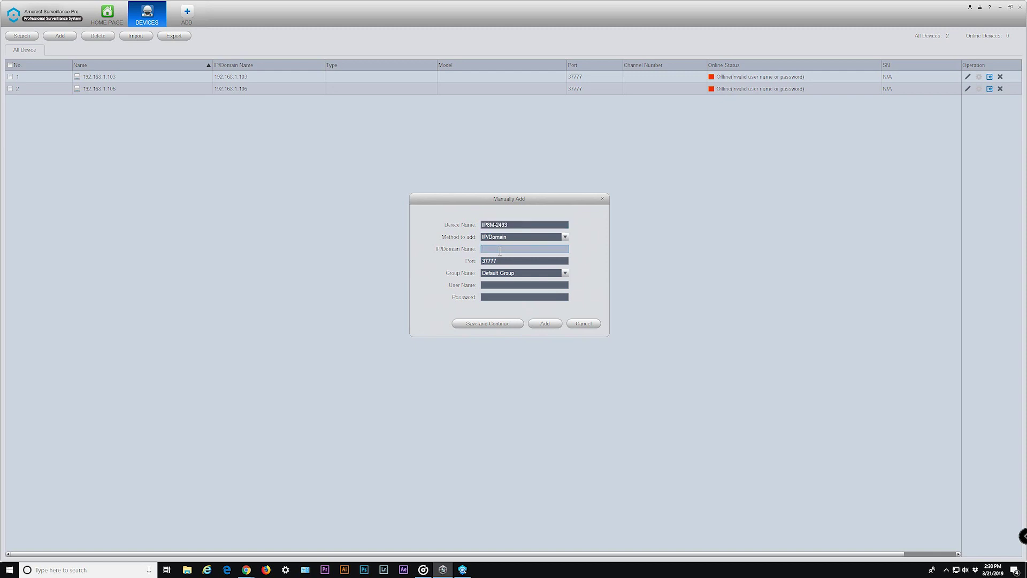
{"action": "type", "text": "192.168.1.132"}
{"action": "left_click", "coordinate": [529, 283]}
{"action": "type", "text": "admin"}
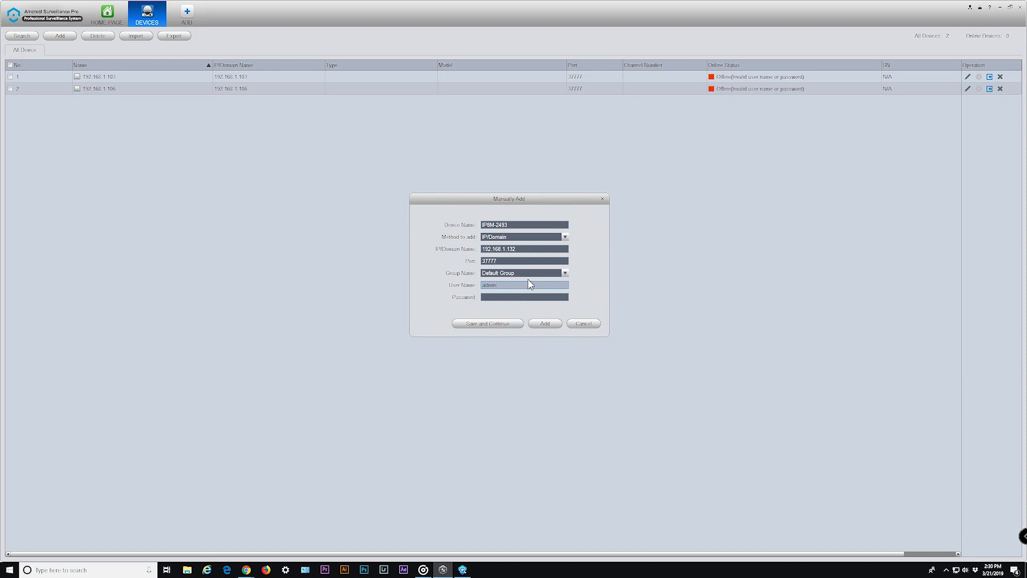
{"action": "key", "text": "Tab"}
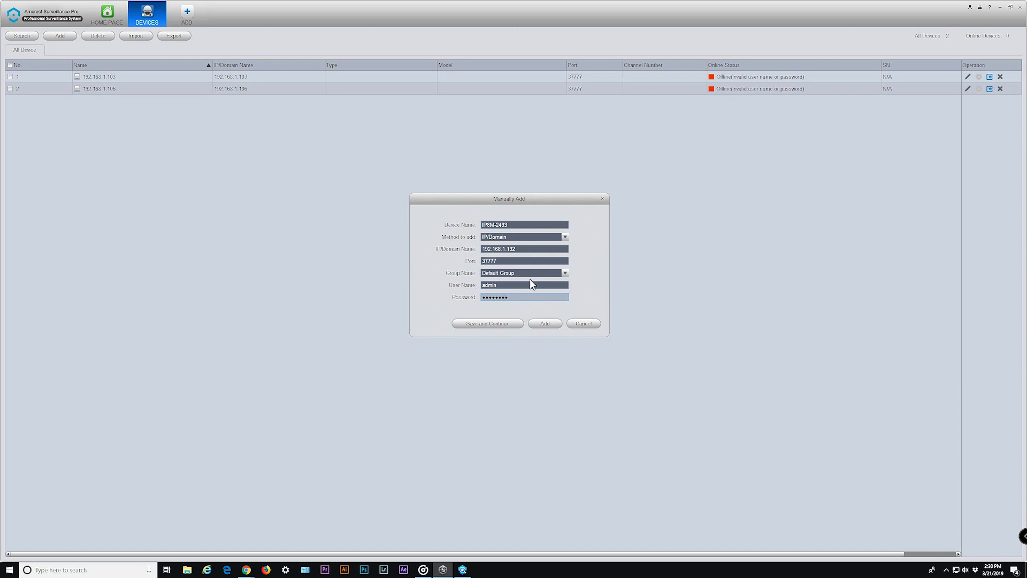
{"action": "left_click", "coordinate": [547, 323]}
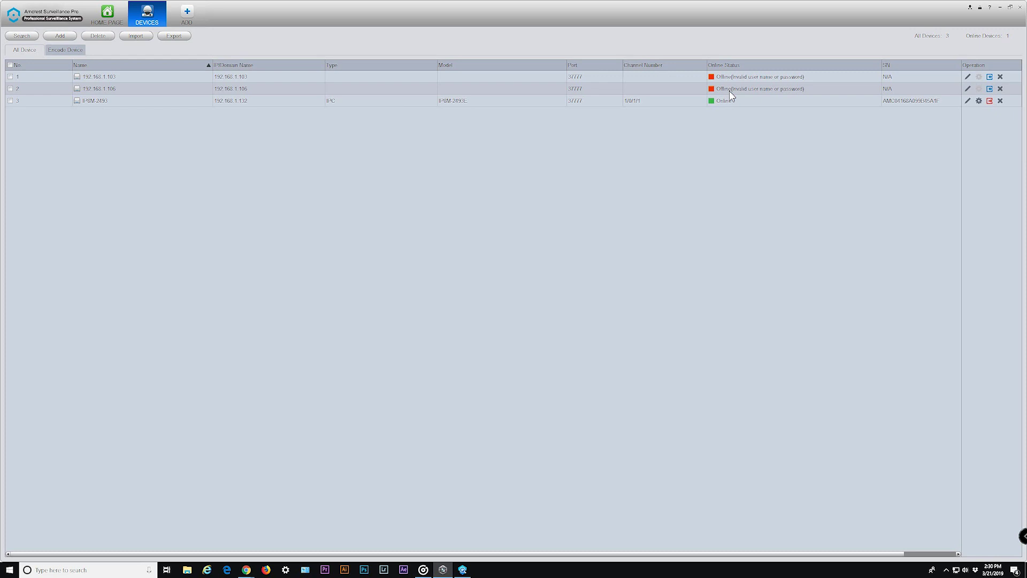
- Re-enter the correct passwords for cameras 192.168.1.103 and 192.168.1.106 to bring both online
{"action": "left_click", "coordinate": [970, 78]}
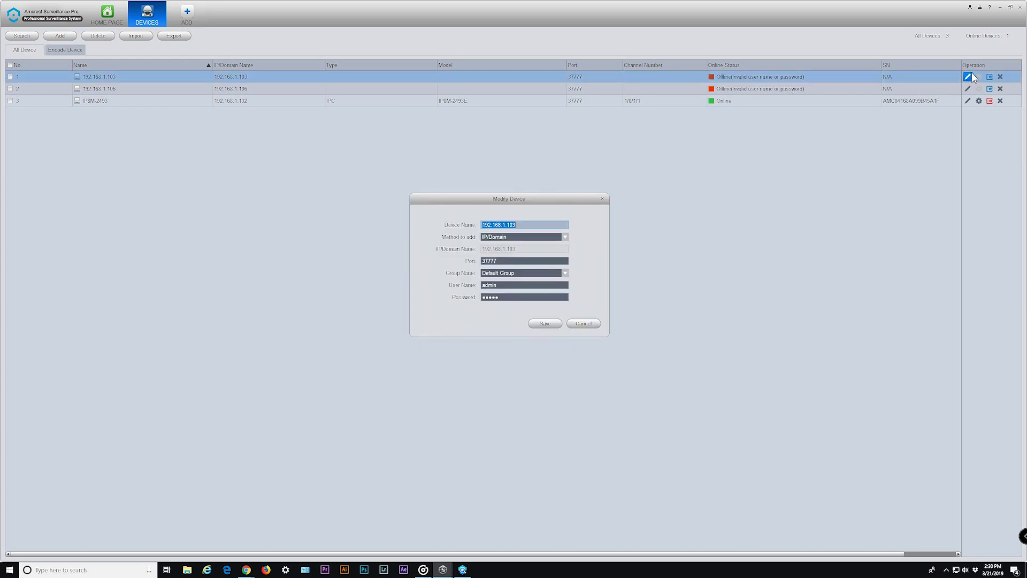
{"action": "left_click", "coordinate": [501, 298]}
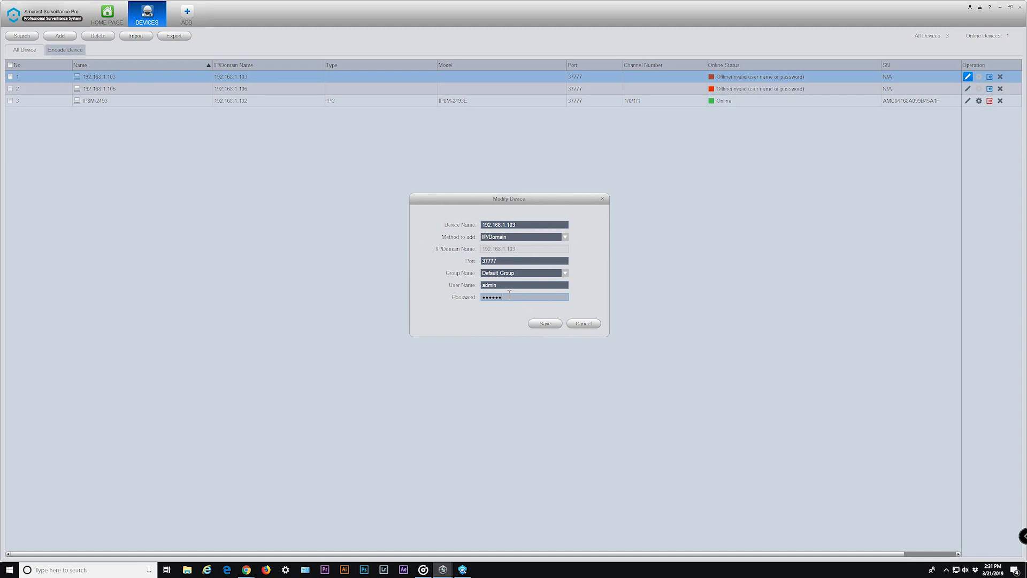
{"action": "key", "text": "Return"}
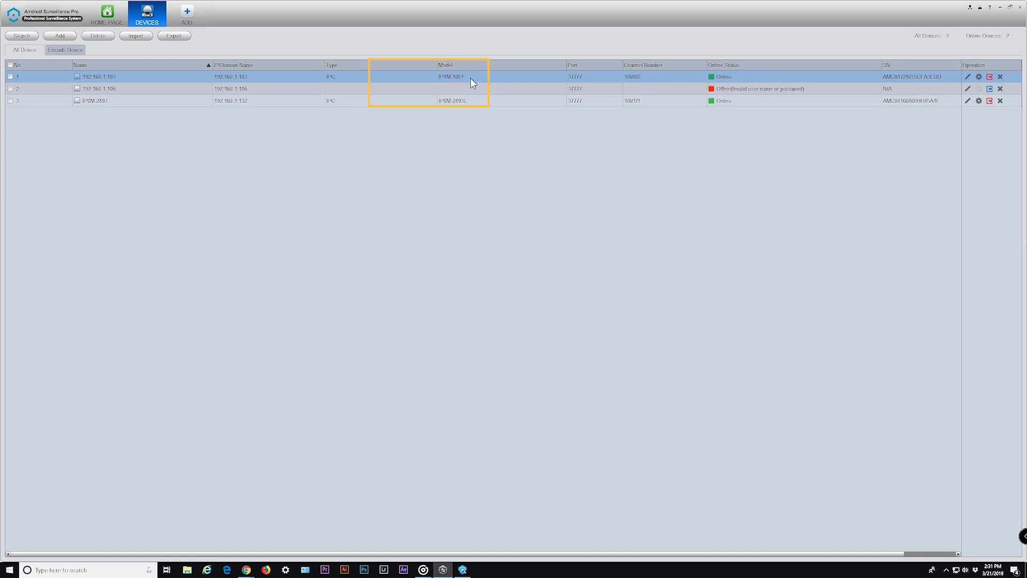
{"action": "left_click", "coordinate": [969, 89]}
{"action": "left_click", "coordinate": [515, 294]}
{"action": "key", "text": "Return"}
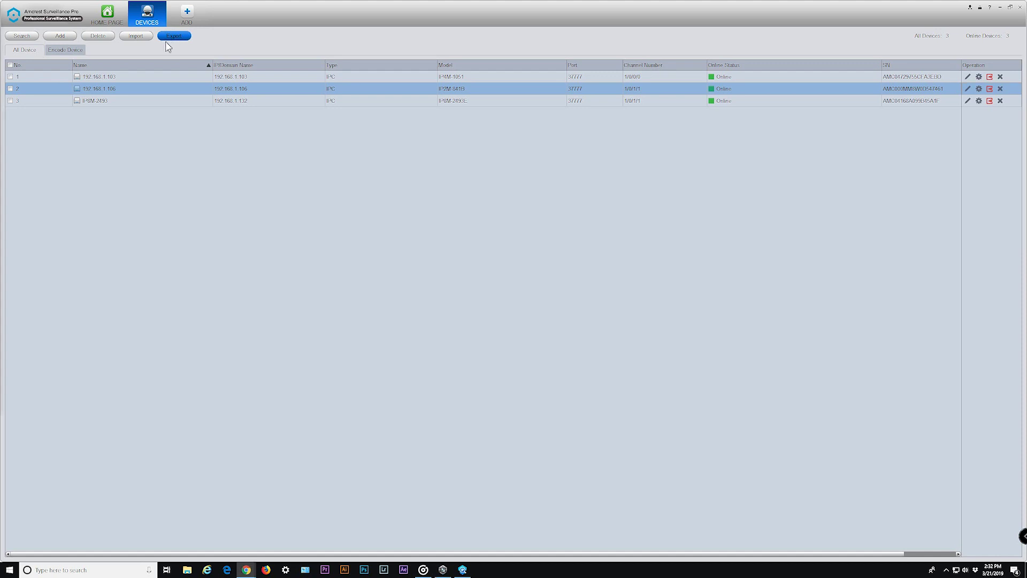
- Back up camera 192.168.1.103's configuration to 1051.xml and dismiss the success message
{"action": "left_click", "coordinate": [10, 76]}
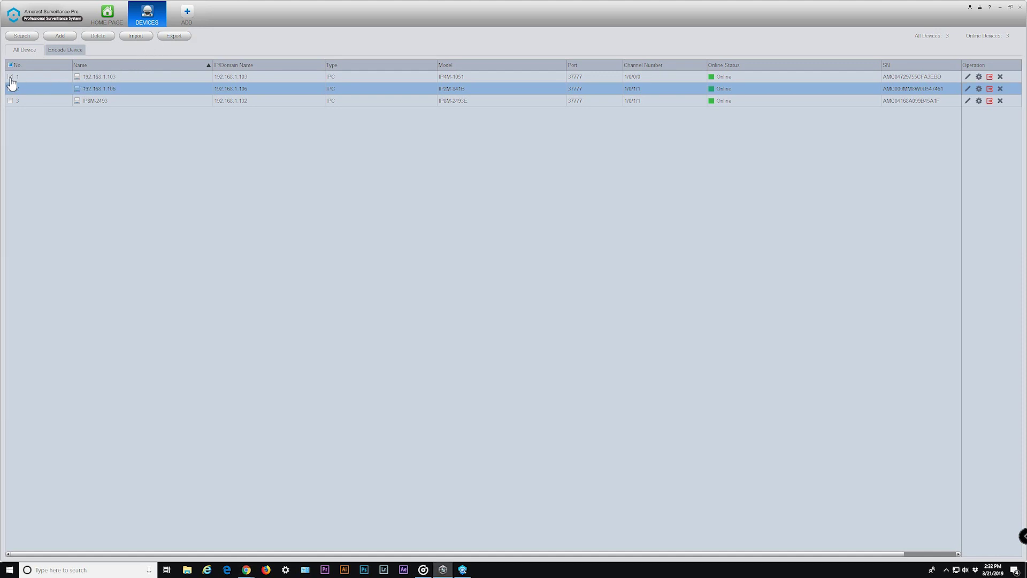
{"action": "left_click", "coordinate": [177, 38]}
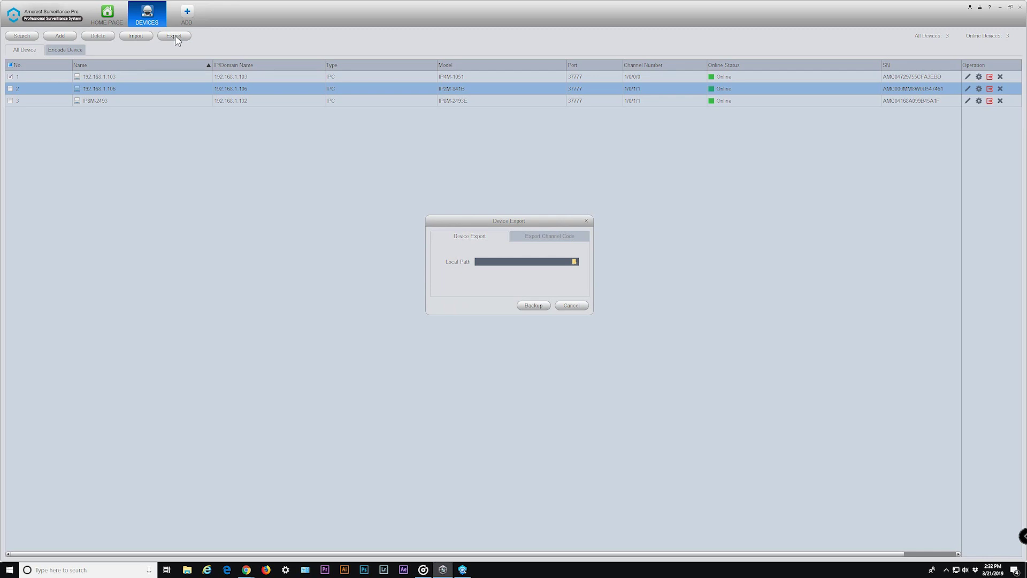
{"action": "left_click", "coordinate": [575, 262]}
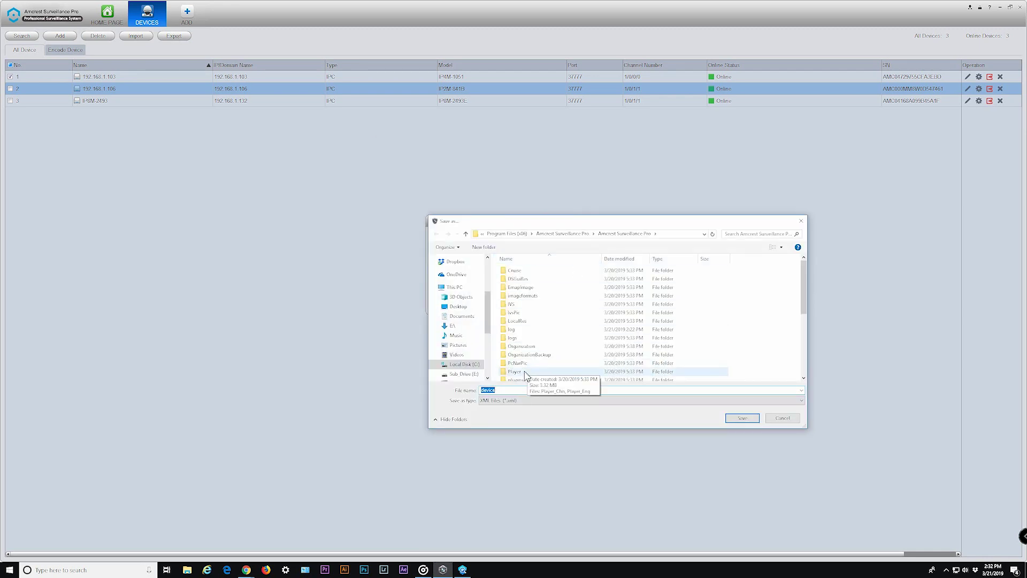
{"action": "type", "text": "1051"}
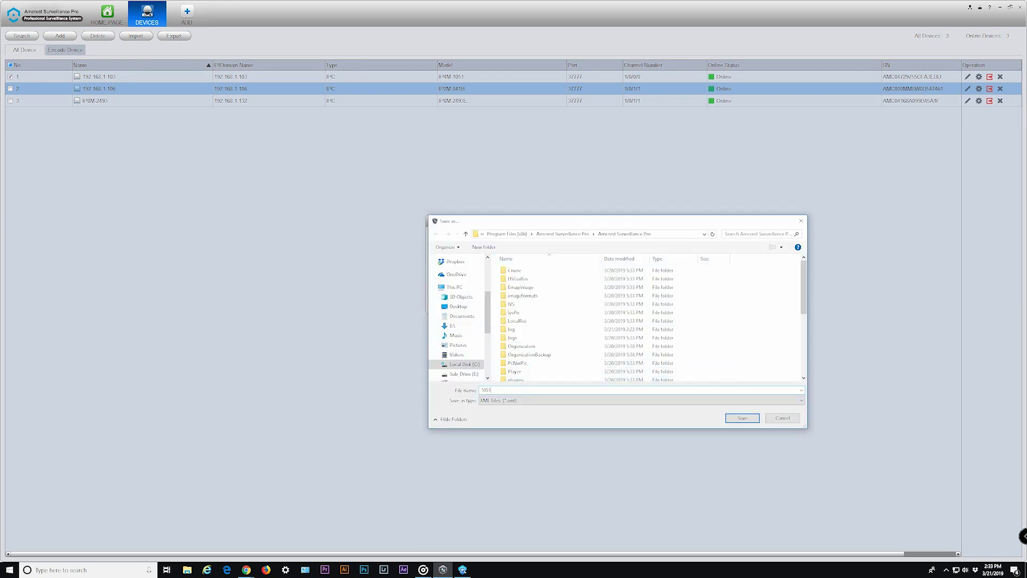
{"action": "left_click", "coordinate": [740, 418]}
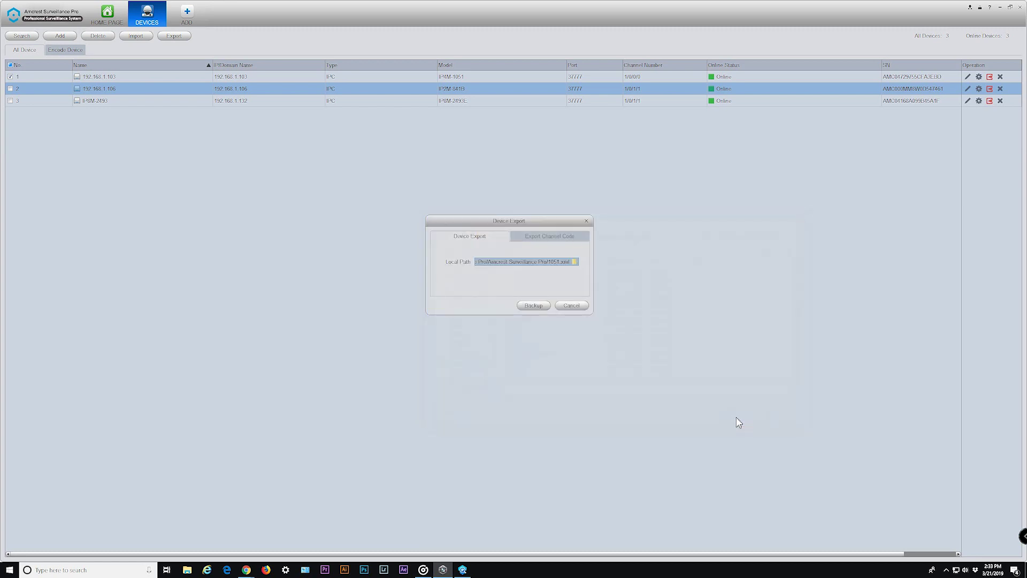
{"action": "left_click", "coordinate": [534, 306]}
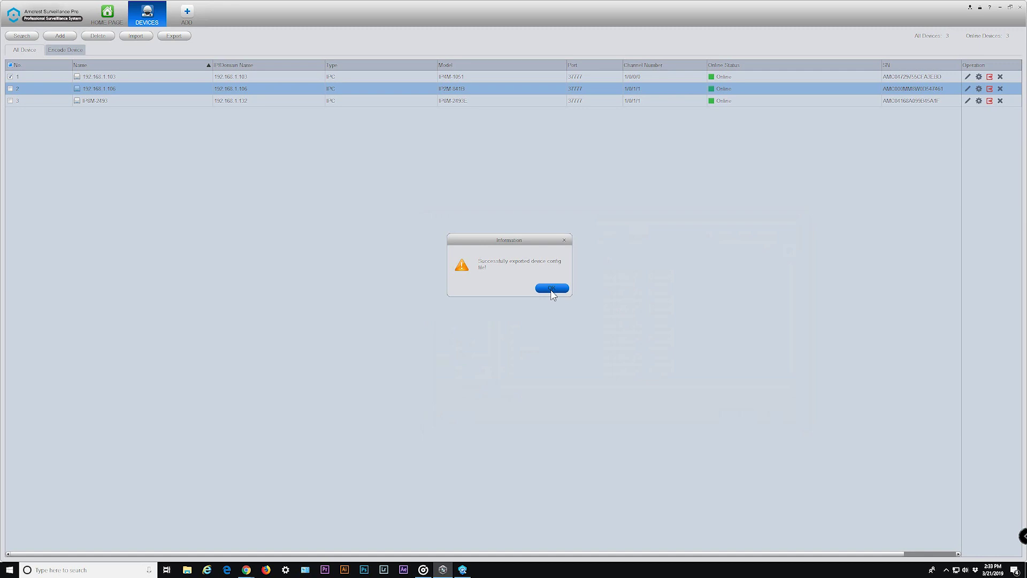
{"action": "left_click", "coordinate": [552, 289]}
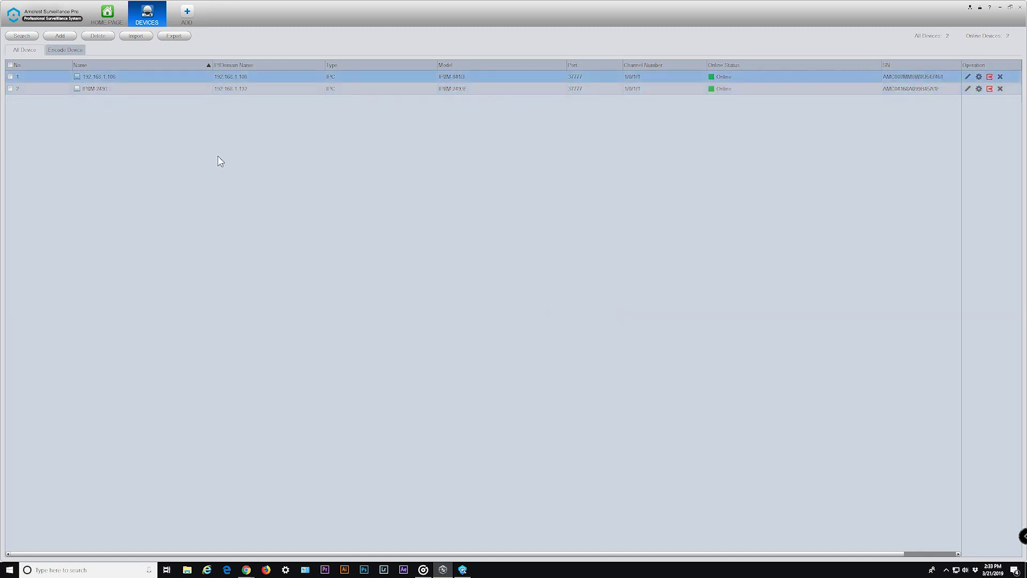
- Import camera 192.168.1.103 (IP4M-1051) from the 1051.xml config file and dismiss the success message
{"action": "left_click", "coordinate": [144, 38]}
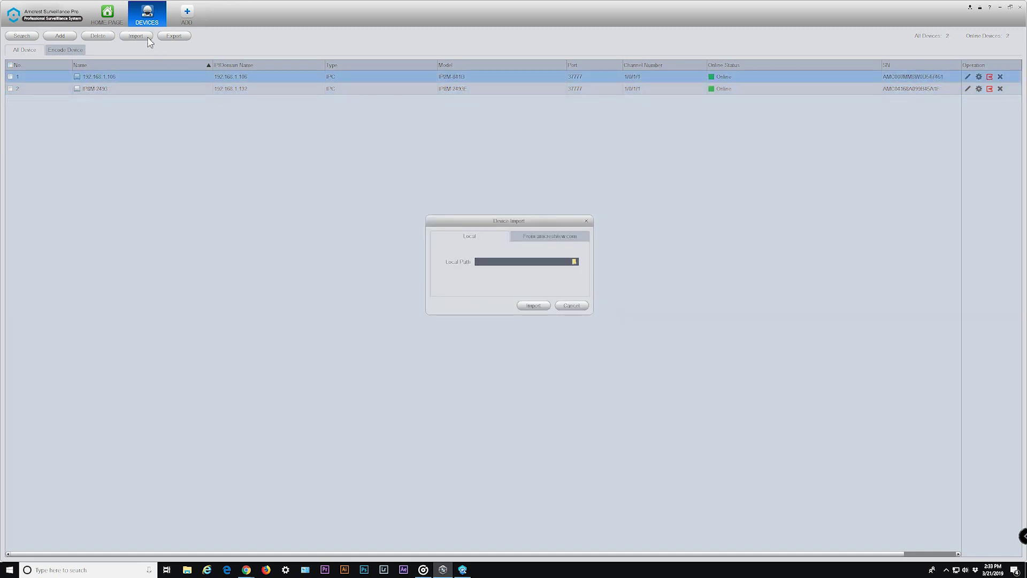
{"action": "left_click", "coordinate": [574, 262]}
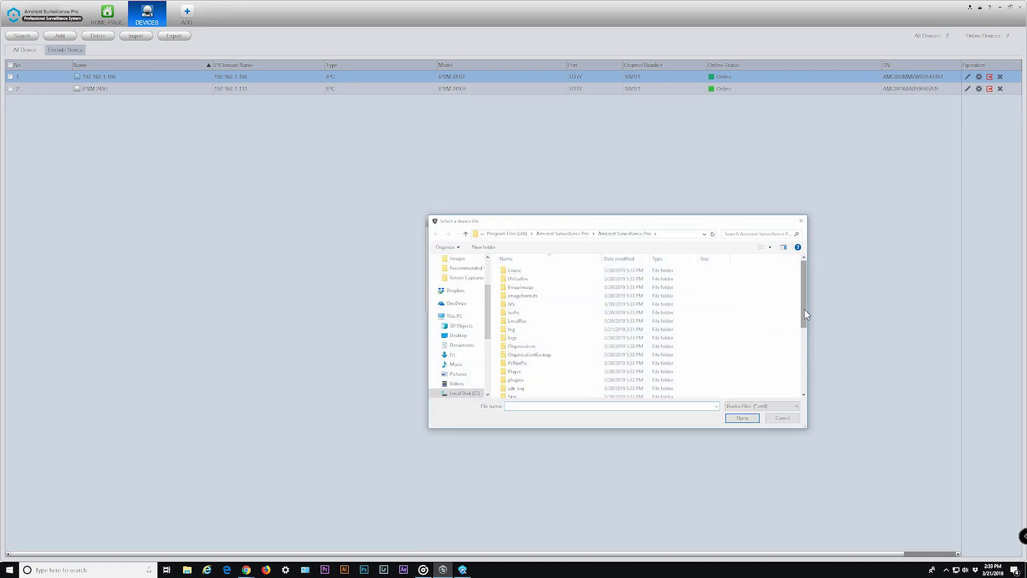
{"action": "left_click_drag", "start_coordinate": [804, 309], "coordinate": [816, 390]}
{"action": "left_click", "coordinate": [514, 320]}
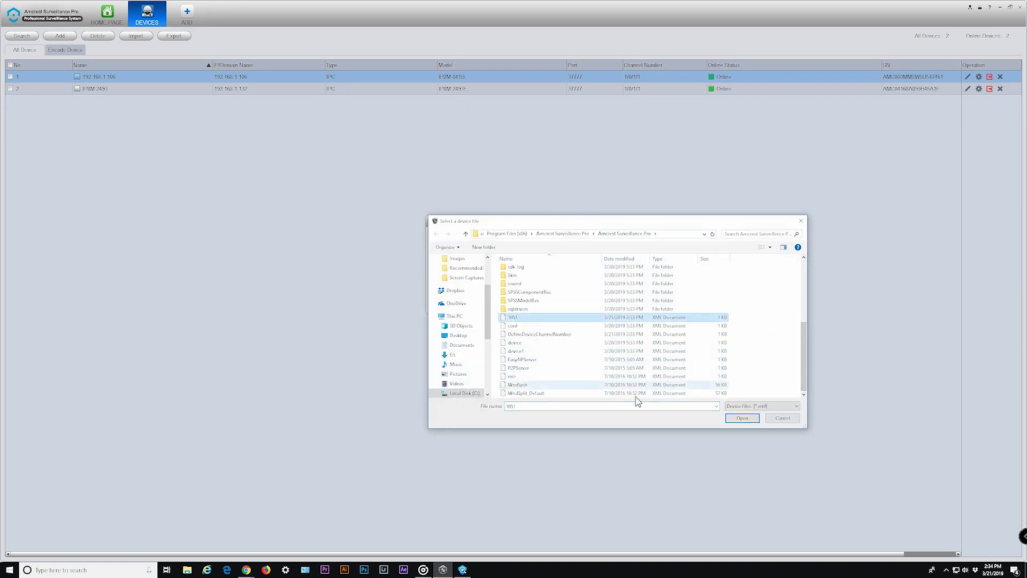
{"action": "left_click", "coordinate": [744, 418]}
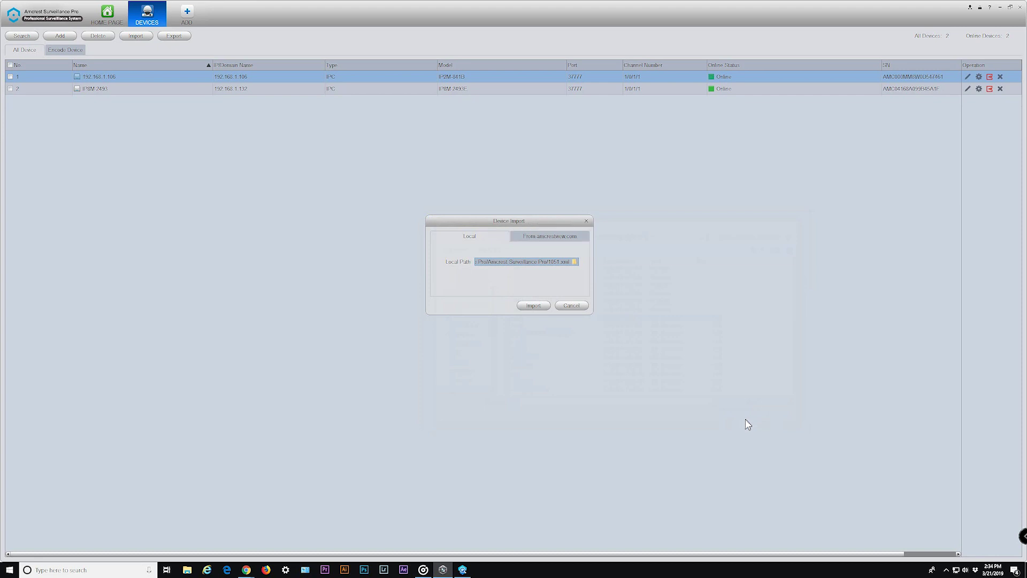
{"action": "left_click", "coordinate": [531, 305]}
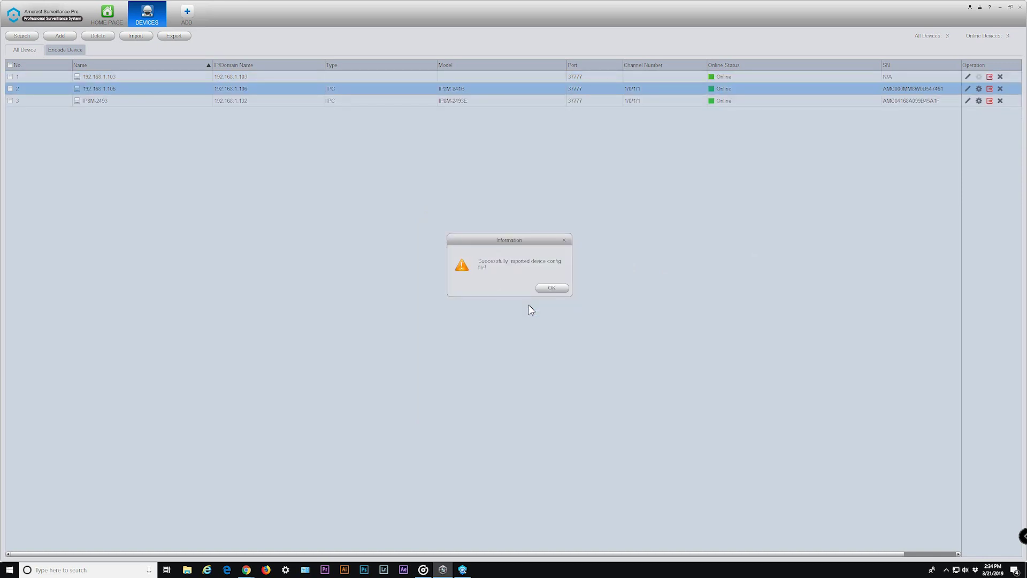
{"action": "left_click", "coordinate": [551, 289]}
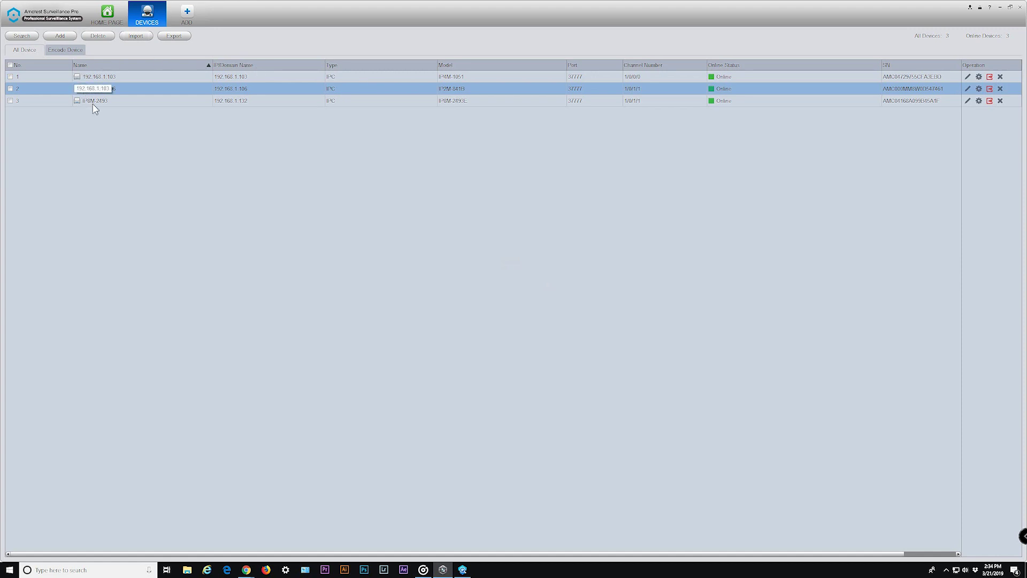
- Return to the HOME PAGE and open LIVEVIEW from the Basic section
{"action": "left_click", "coordinate": [107, 13]}
{"action": "left_click", "coordinate": [107, 12]}
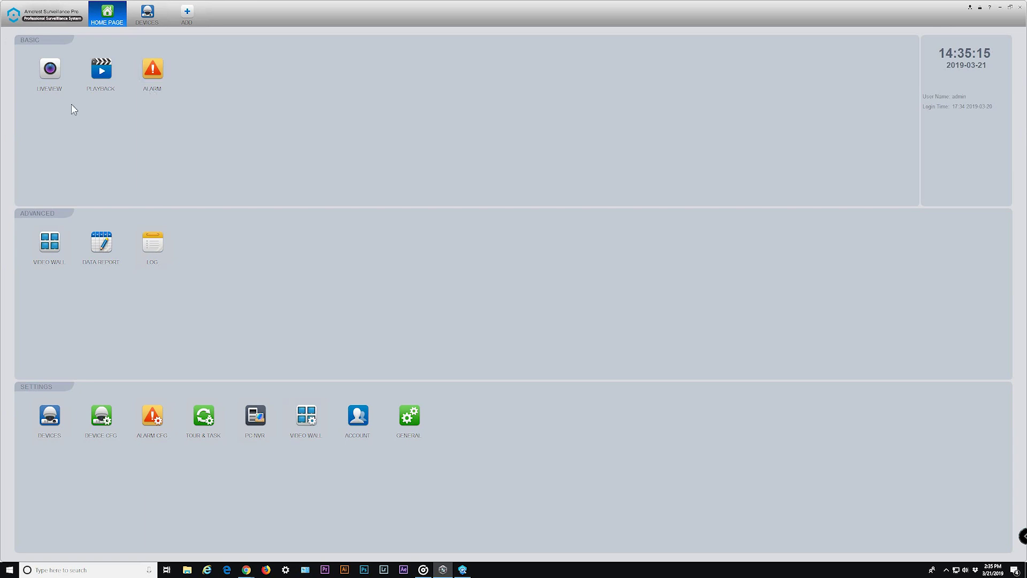
{"action": "left_click", "coordinate": [55, 72]}
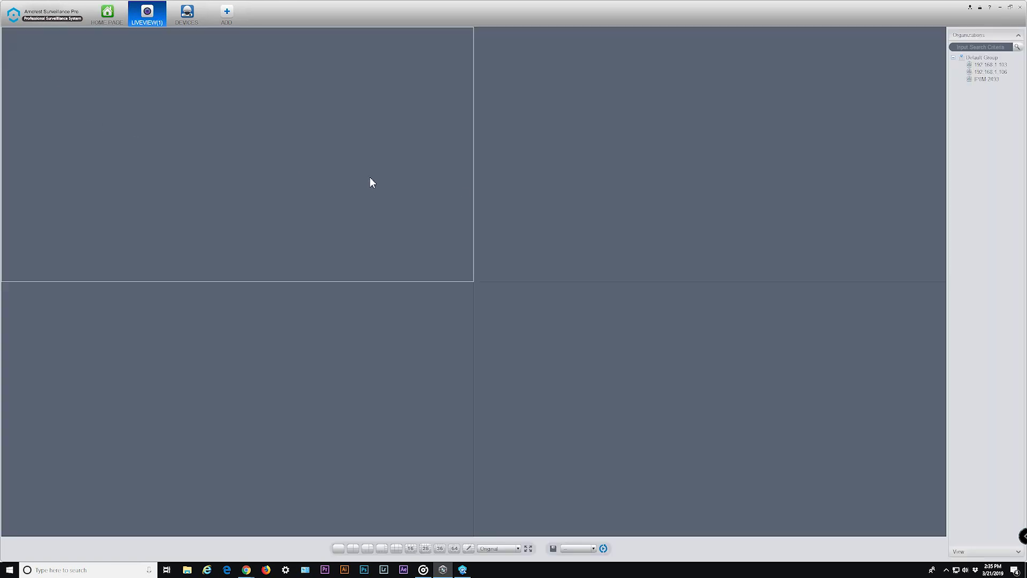
- Place three camera feeds in the top-left, top-right and bottom-left live view panes
{"action": "left_click_drag", "start_coordinate": [990, 72], "coordinate": [229, 171]}
{"action": "left_click_drag", "start_coordinate": [986, 74], "coordinate": [698, 134]}
{"action": "left_click_drag", "start_coordinate": [986, 79], "coordinate": [369, 400]}
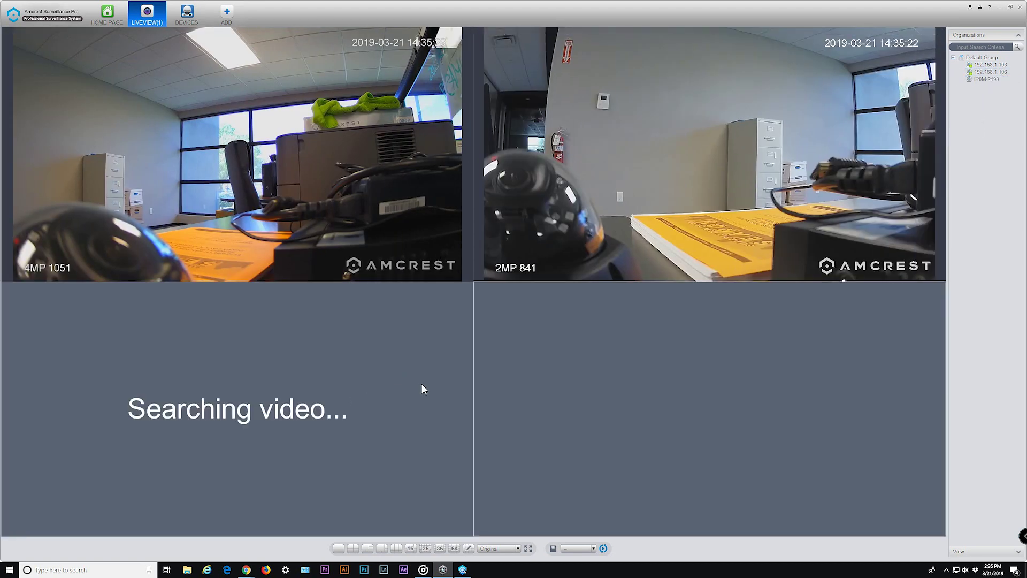
- Create Camera Group 1 and move IP8M 2493 and 192.168.1.106 into it
{"action": "right_click", "coordinate": [993, 99]}
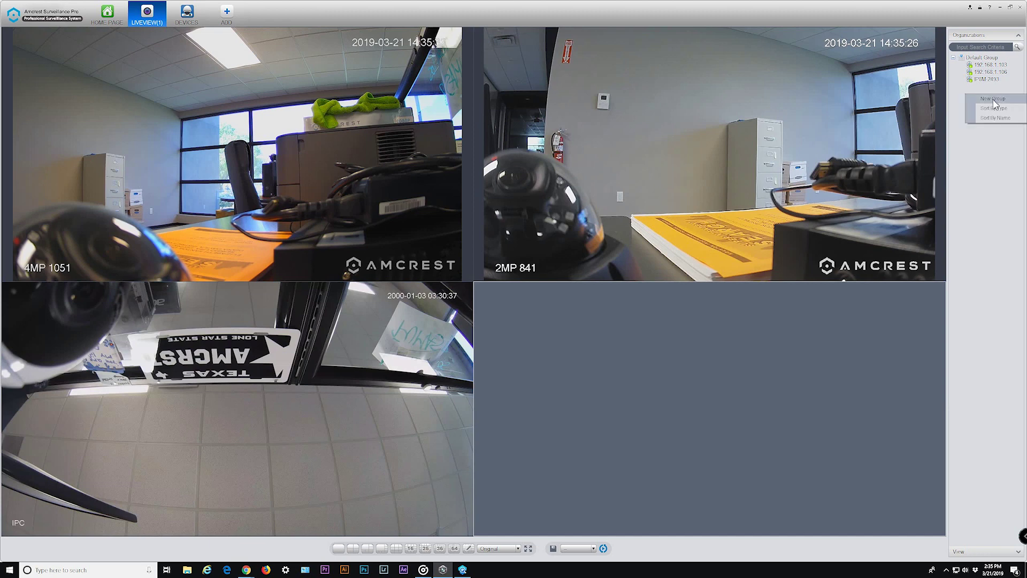
{"action": "left_click", "coordinate": [995, 105]}
{"action": "type", "text": "Camera Group 1"}
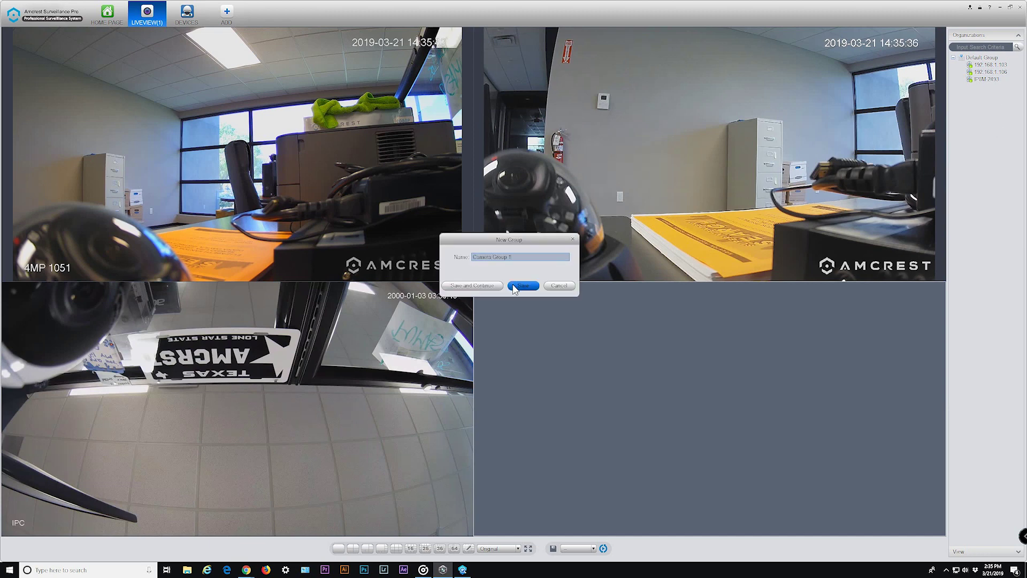
{"action": "left_click", "coordinate": [514, 286]}
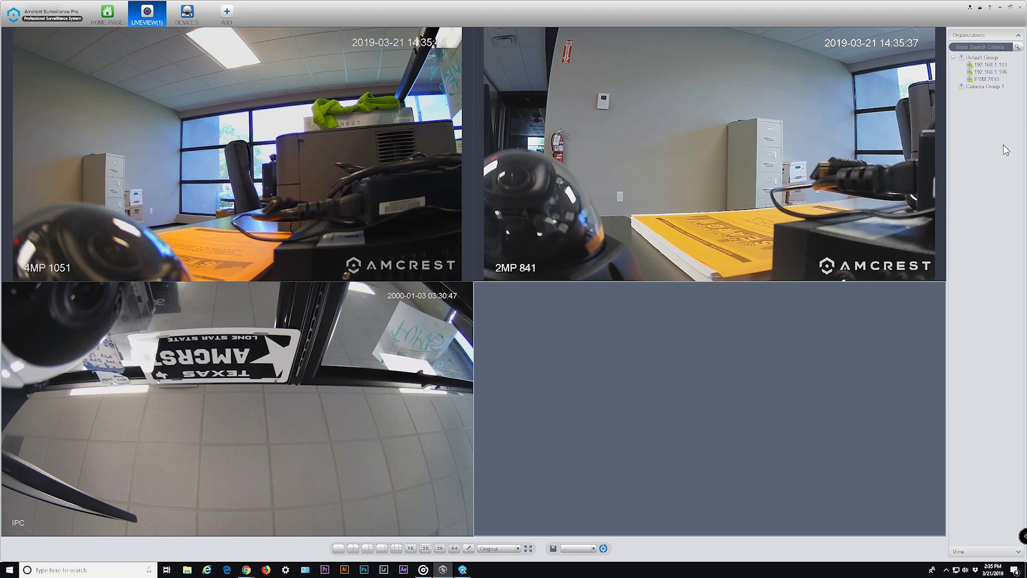
{"action": "mouse_move", "coordinate": [997, 83]}
{"action": "left_mouse_down"}
{"action": "mouse_move", "coordinate": [982, 87]}
{"action": "mouse_move", "coordinate": [982, 72]}
{"action": "left_mouse_up"}
{"action": "right_click", "coordinate": [984, 58]}
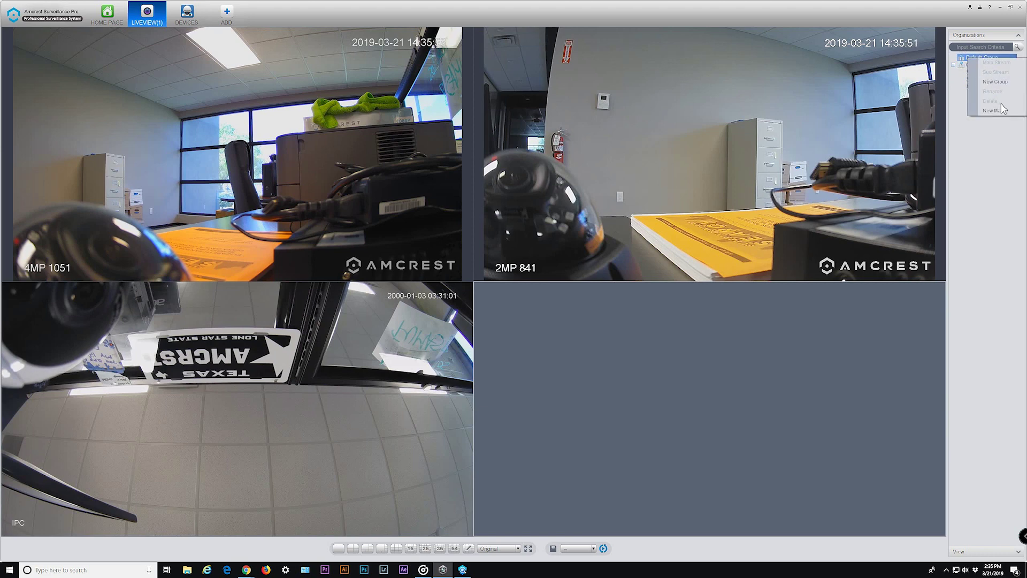
{"action": "key", "text": "Escape"}
{"action": "left_click_drag", "start_coordinate": [989, 72], "coordinate": [984, 58]}
- Delete Camera Group 1 and confirm the deletion
{"action": "left_click", "coordinate": [987, 80]}
{"action": "right_click", "coordinate": [969, 86]}
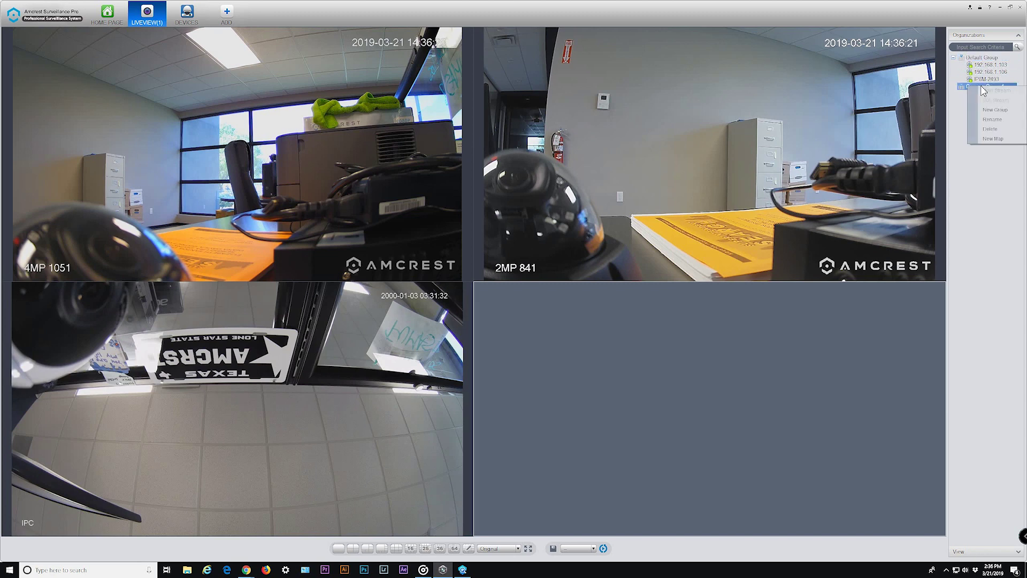
{"action": "left_click", "coordinate": [1000, 130]}
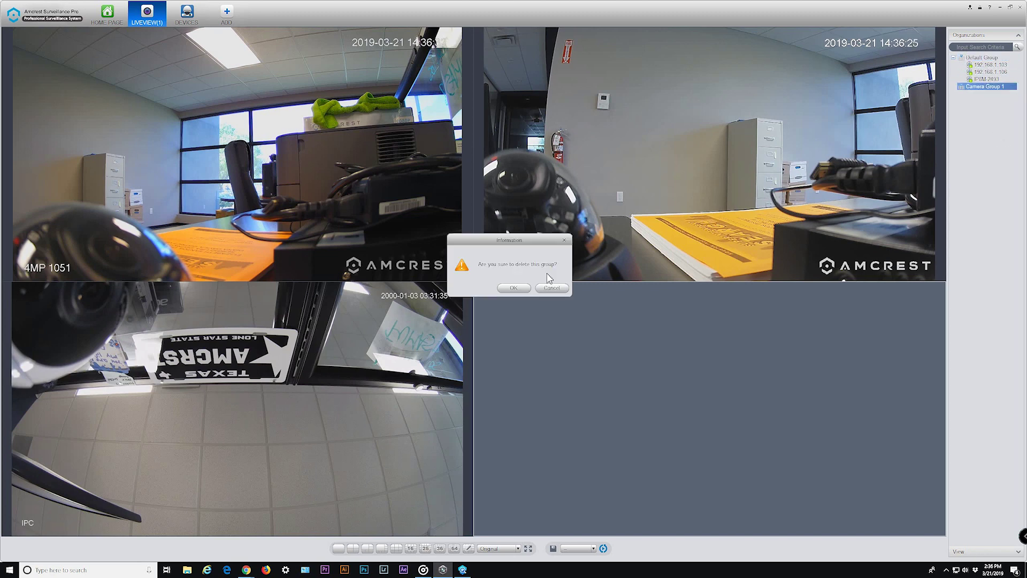
{"action": "left_click", "coordinate": [523, 291]}
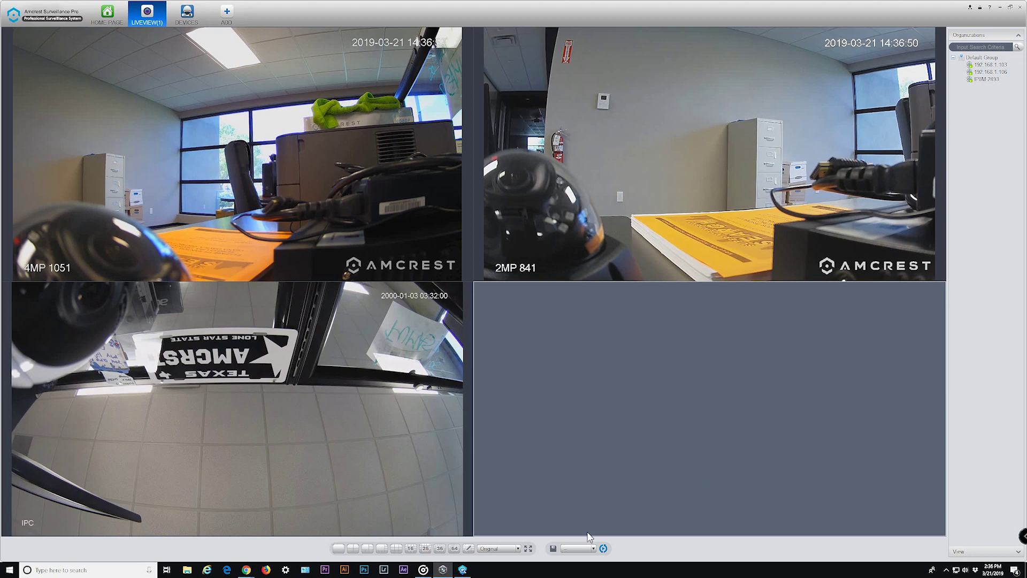
- Try the 1+5, 1+7 and 64-pane live view layouts
{"action": "left_click", "coordinate": [368, 548]}
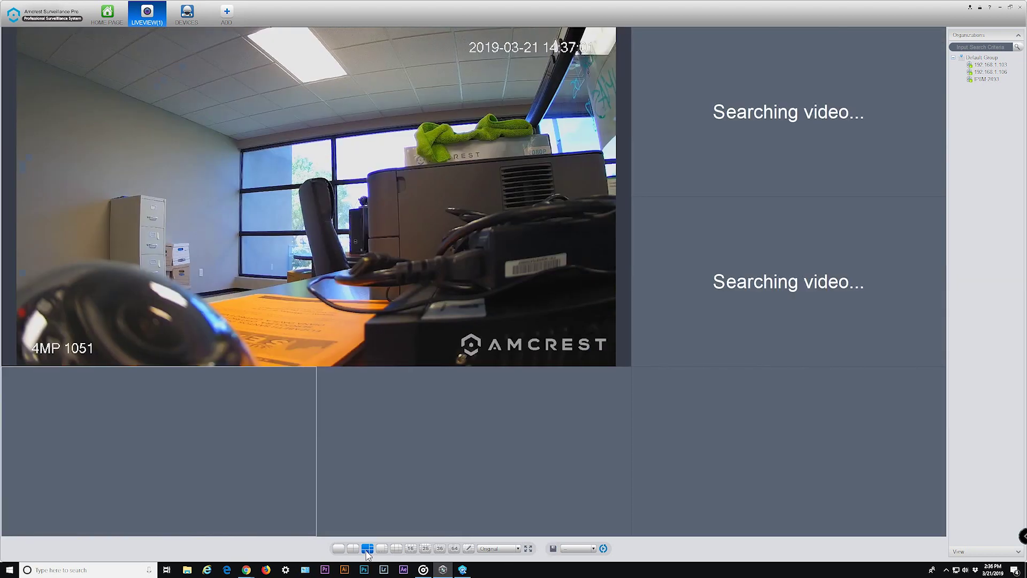
{"action": "left_click", "coordinate": [382, 549]}
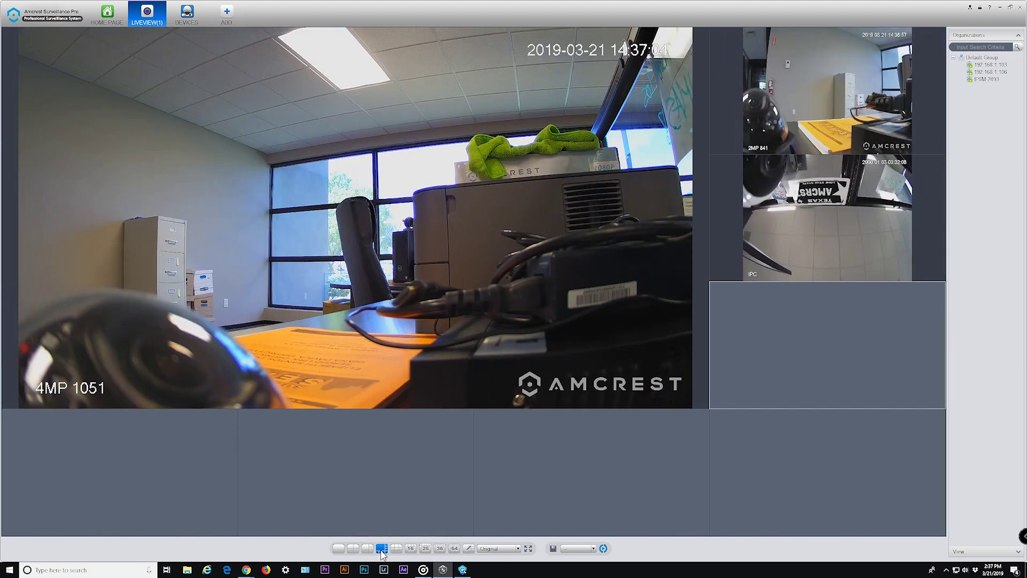
{"action": "left_click", "coordinate": [354, 549]}
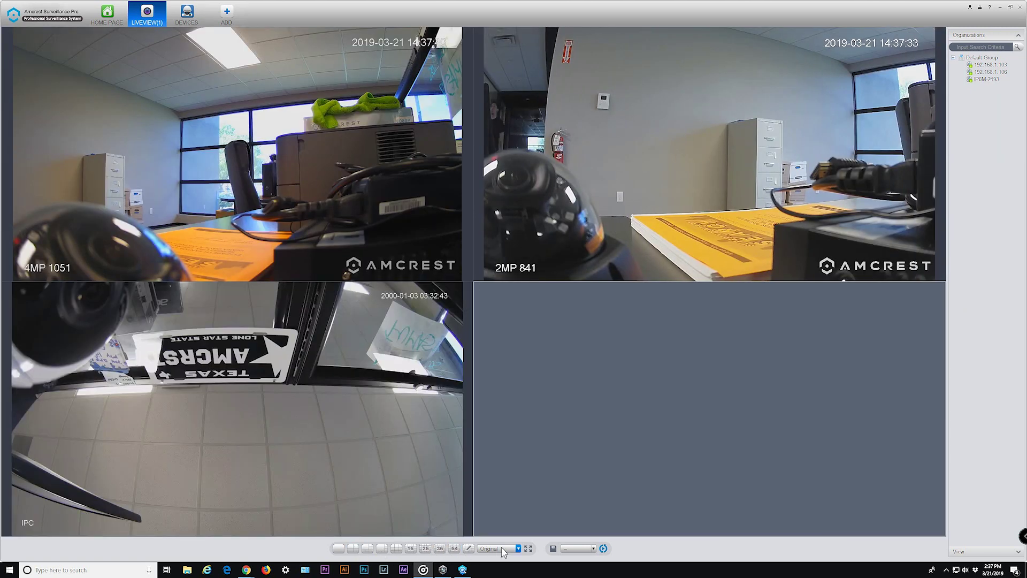
- Set feeds to 4:3, then back to Original aspect ratio, and go full screen
{"action": "left_click", "coordinate": [517, 548]}
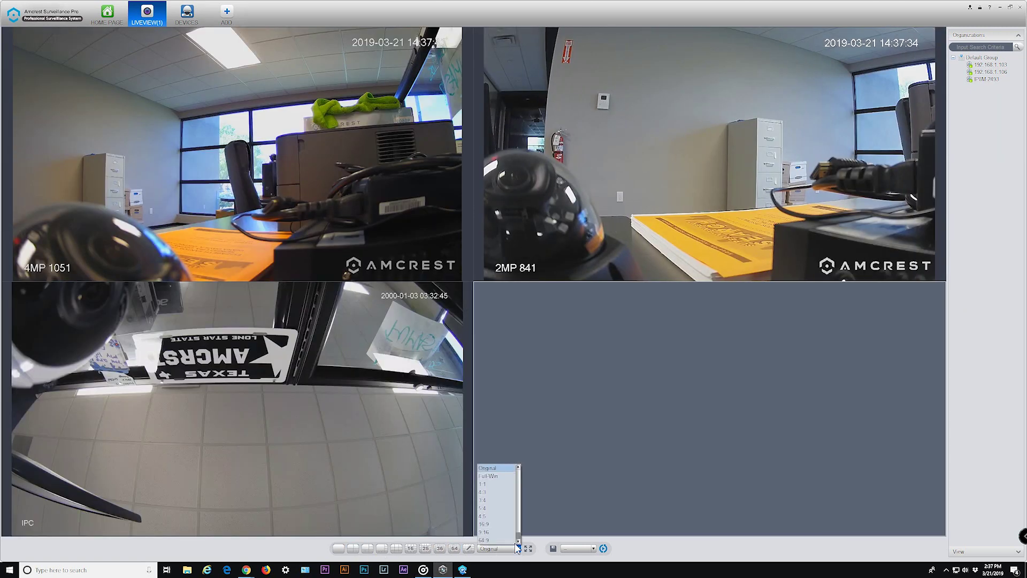
{"action": "left_click", "coordinate": [496, 491]}
{"action": "left_click", "coordinate": [519, 549]}
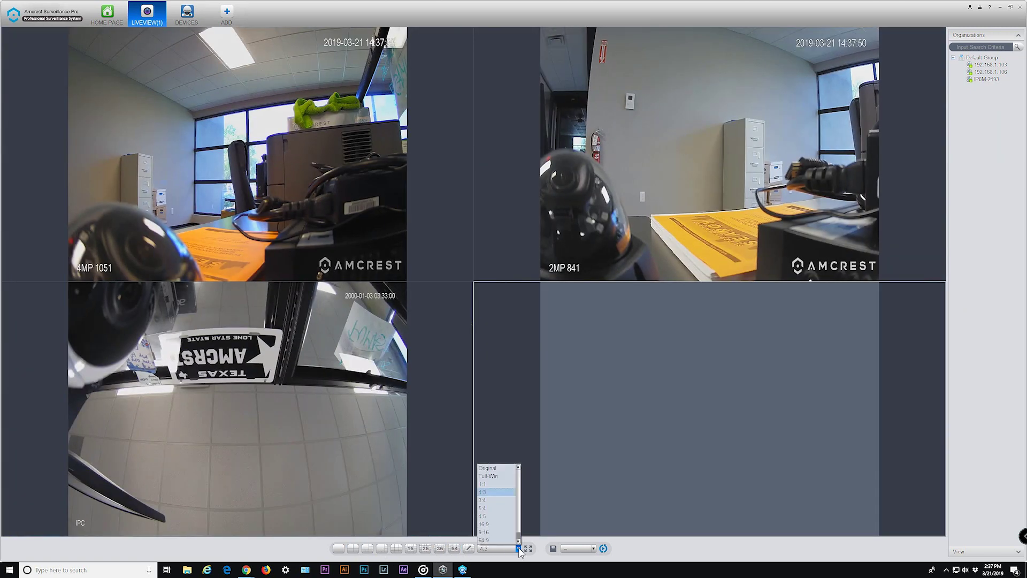
{"action": "left_click", "coordinate": [487, 468]}
{"action": "left_click", "coordinate": [529, 548]}
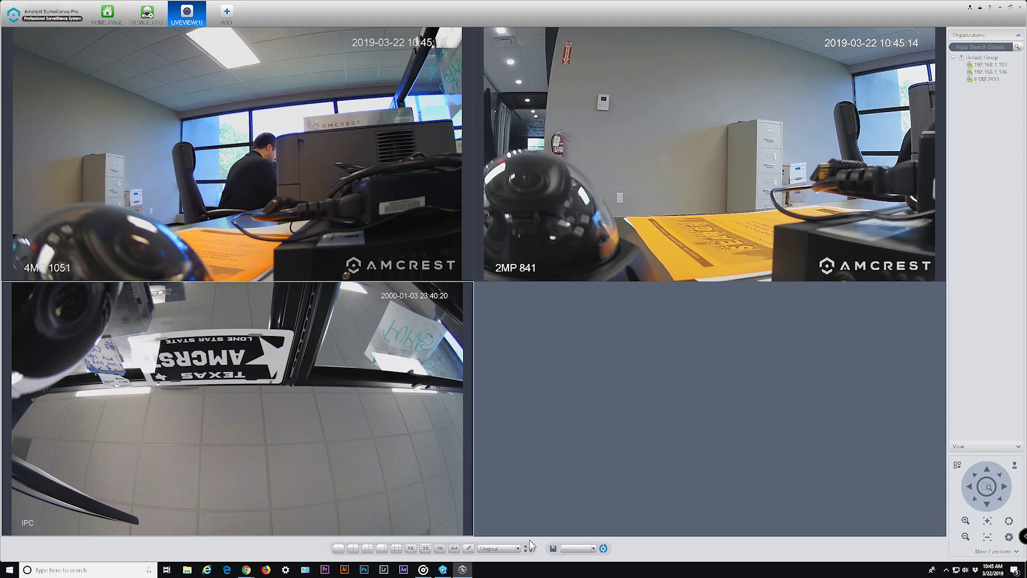
- Select the 2MP 841 camera's pane and pan it with the PTZ arrows
{"action": "left_click", "coordinate": [756, 73]}
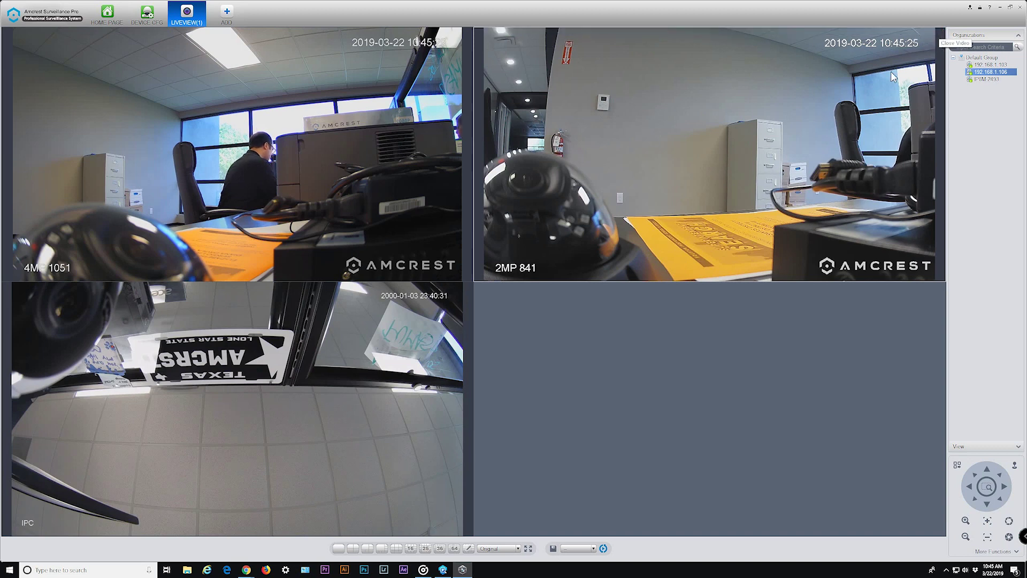
{"action": "right_click", "coordinate": [710, 100]}
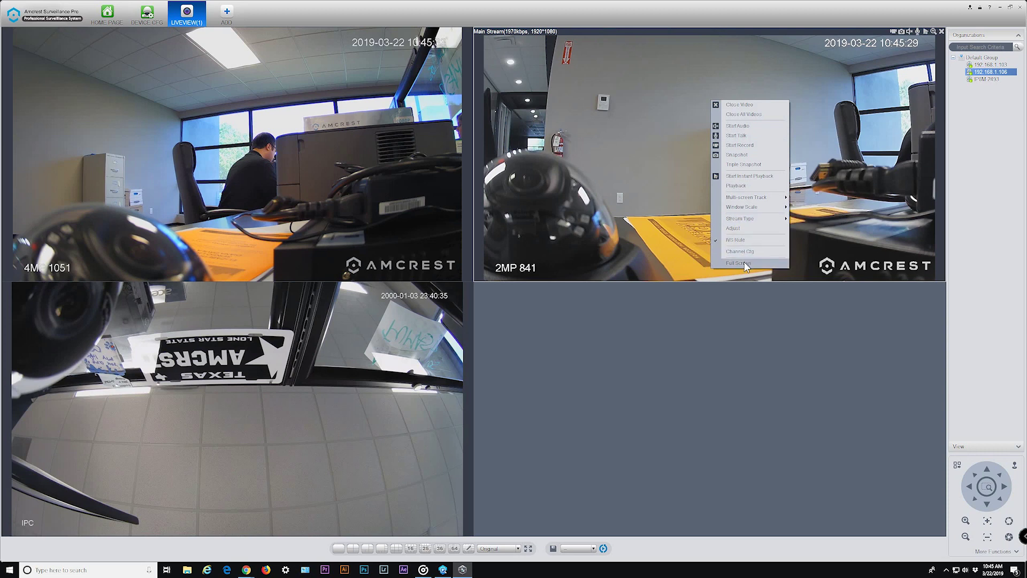
{"action": "left_click", "coordinate": [815, 170]}
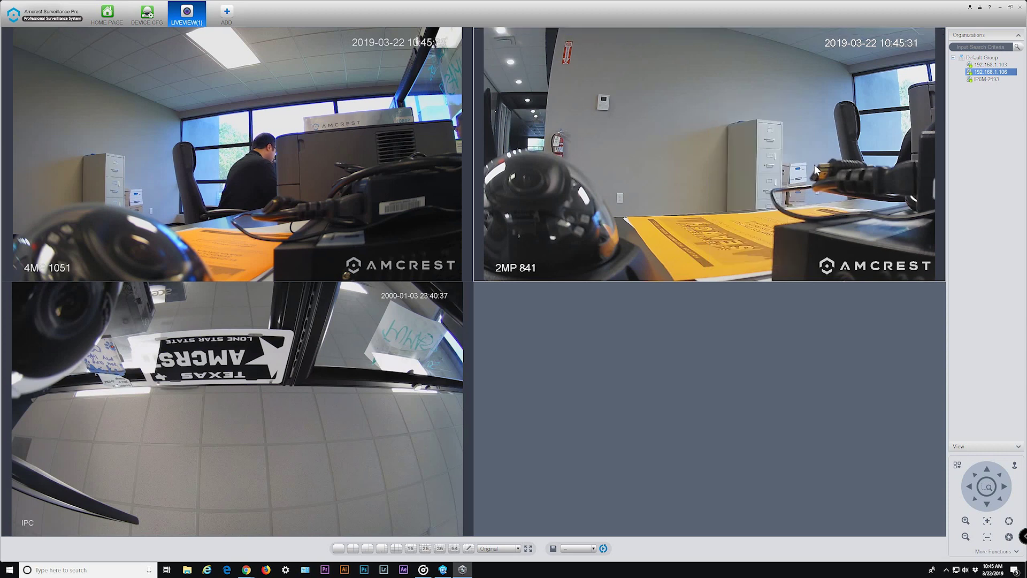
{"action": "left_click", "coordinate": [970, 487]}
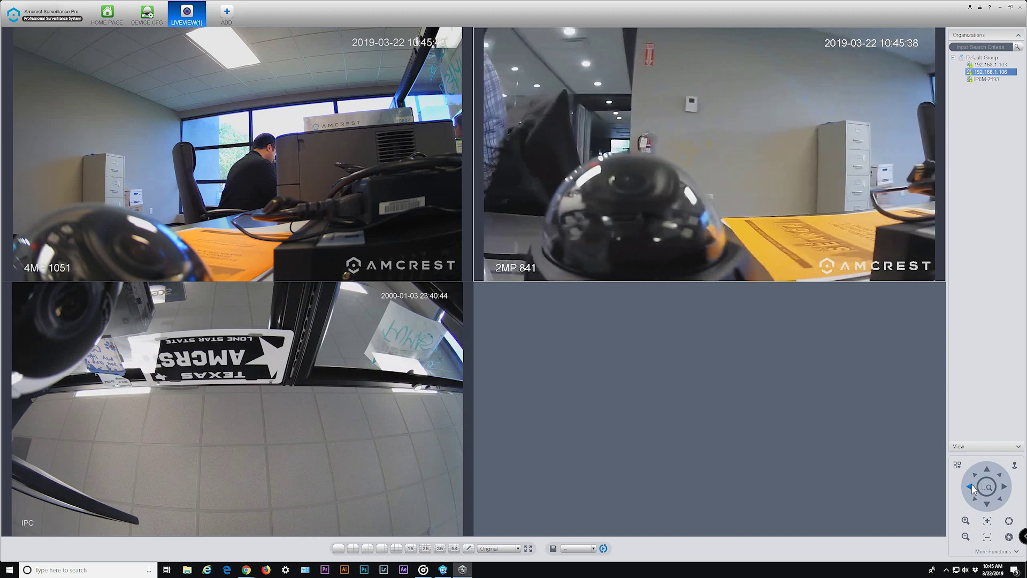
{"action": "left_click", "coordinate": [1004, 488]}
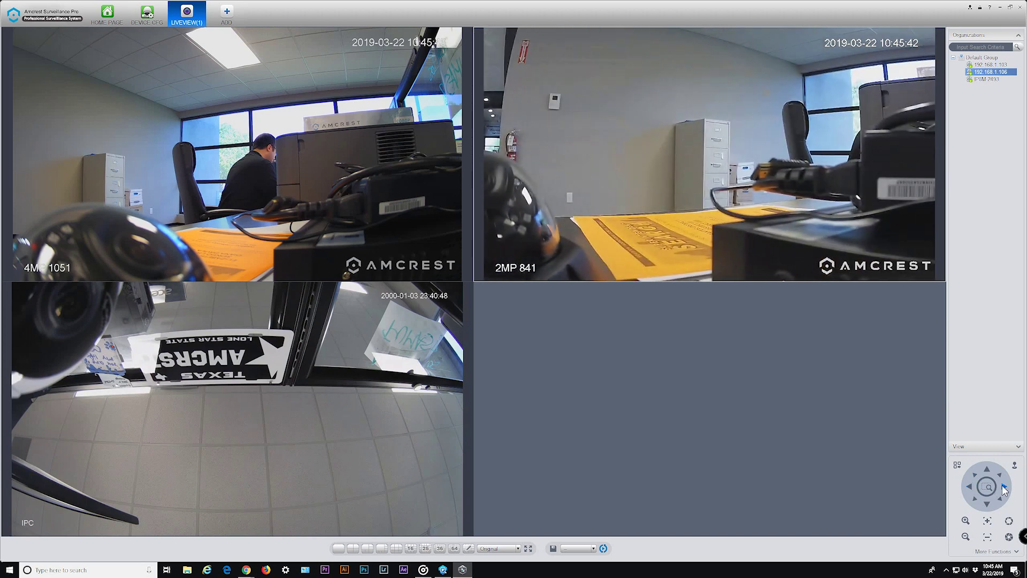
- Enable drag positioning, drag the 841 view left, then zoom in and out
{"action": "left_click", "coordinate": [1015, 465]}
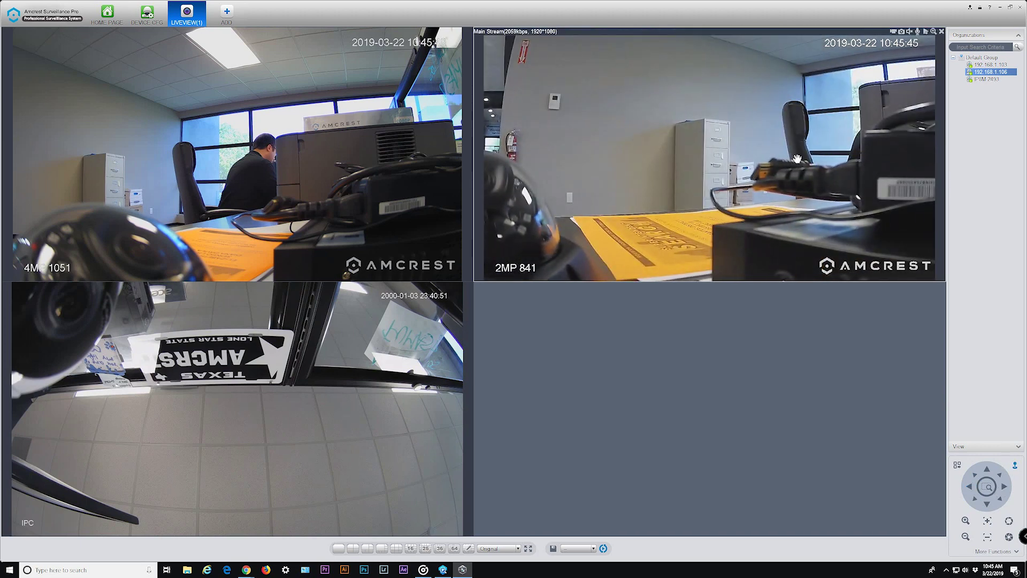
{"action": "left_click", "coordinate": [705, 163]}
{"action": "left_click_drag", "start_coordinate": [705, 163], "coordinate": [615, 165]}
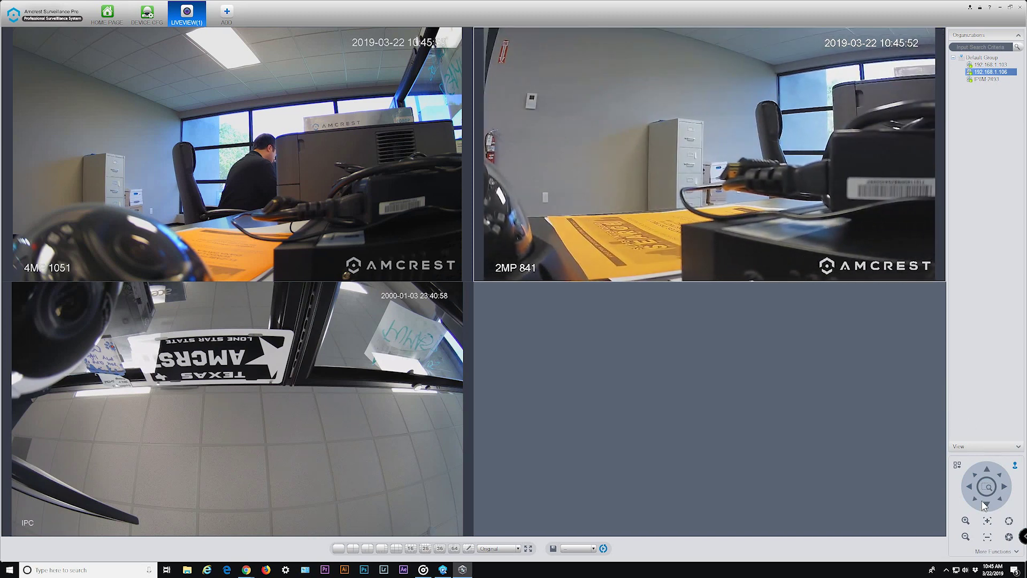
{"action": "left_click", "coordinate": [966, 520]}
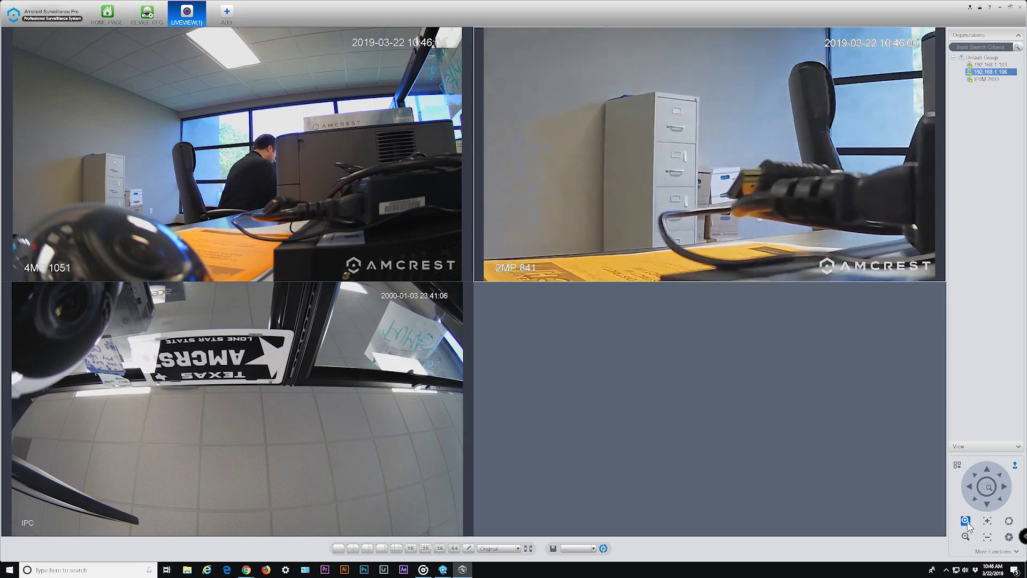
{"action": "left_click", "coordinate": [970, 539]}
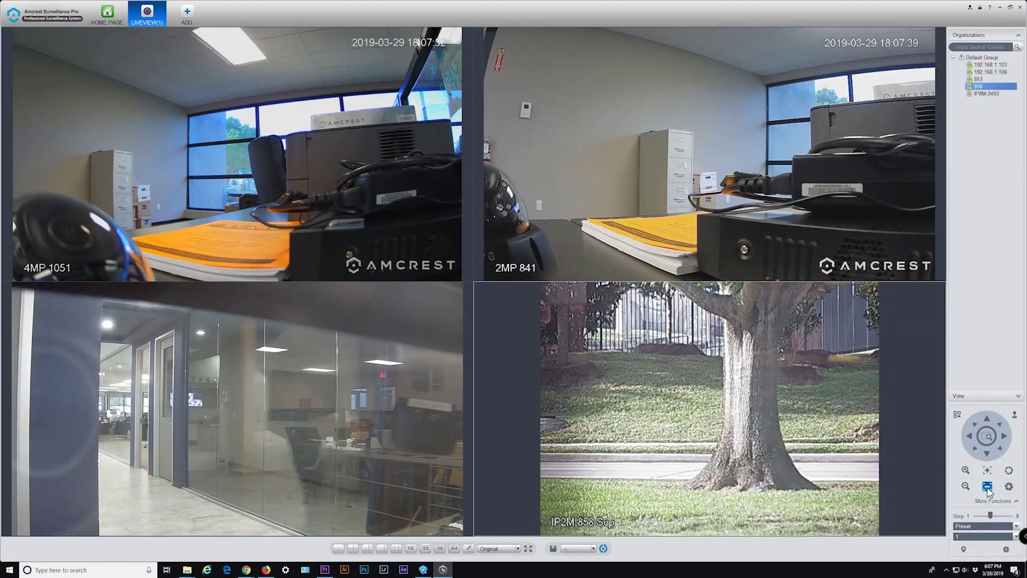
- Adjust the IP2M 858 camera's focus and iris, keeping the PTZ function on Preset
{"action": "left_click", "coordinate": [988, 489]}
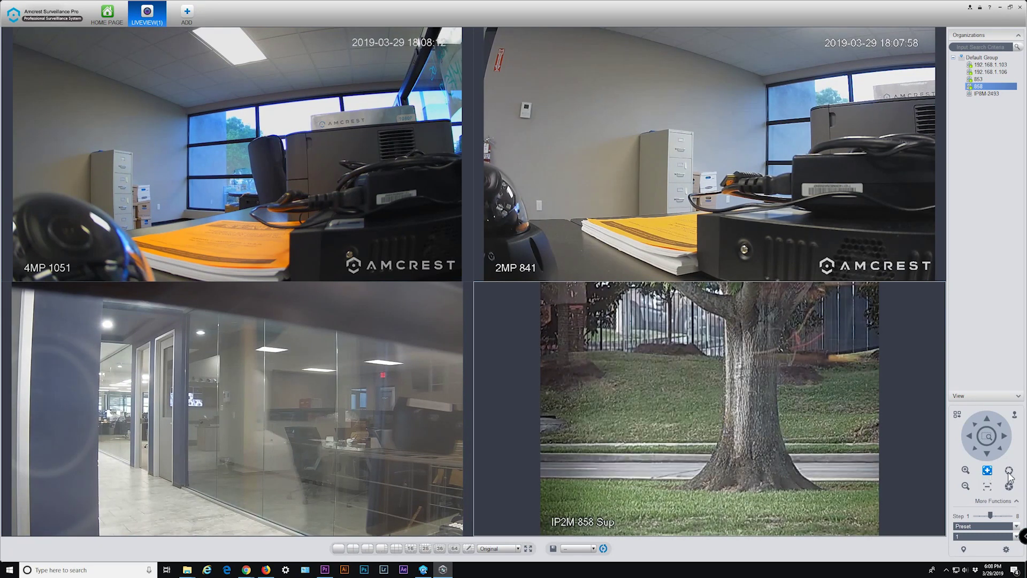
{"action": "left_click", "coordinate": [1009, 470]}
{"action": "left_click", "coordinate": [1009, 486]}
{"action": "left_click", "coordinate": [1009, 487]}
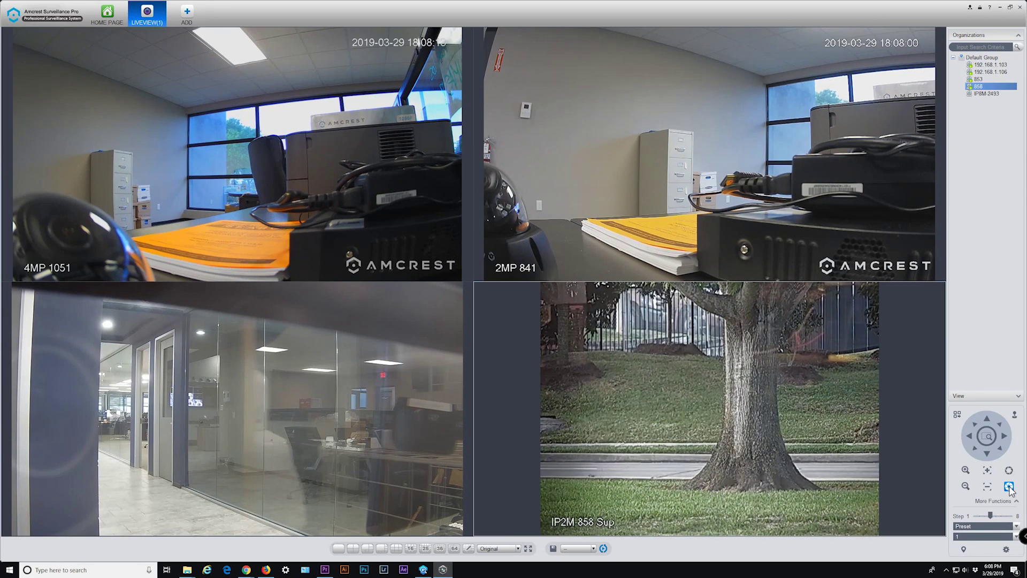
{"action": "left_click", "coordinate": [1009, 471]}
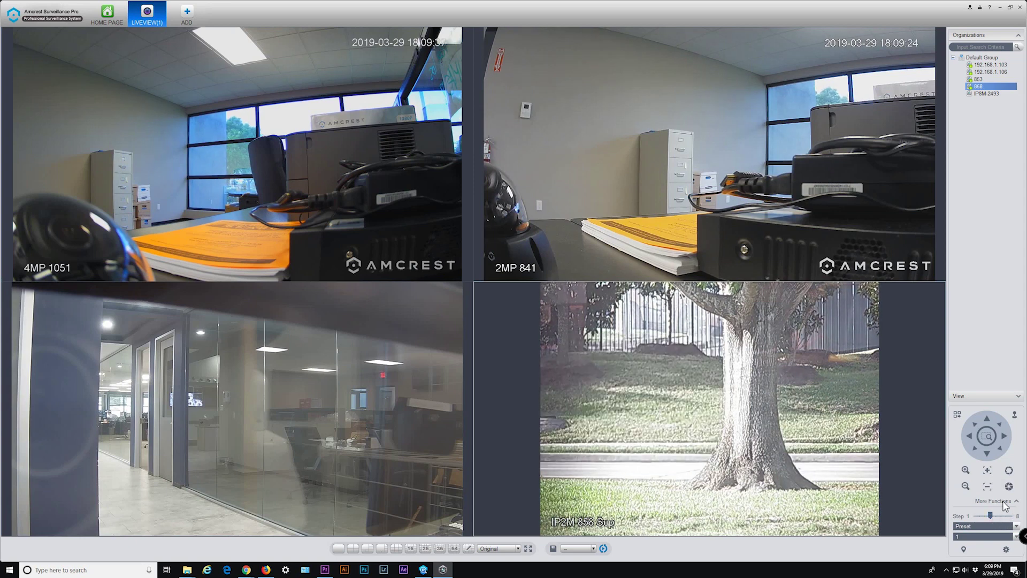
{"action": "left_click", "coordinate": [1016, 526]}
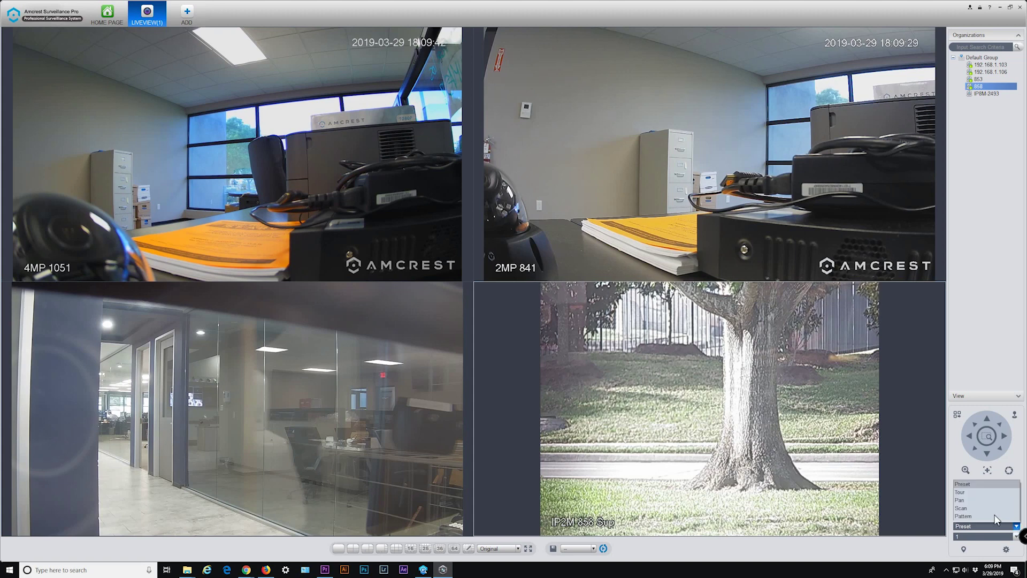
{"action": "left_click", "coordinate": [985, 552]}
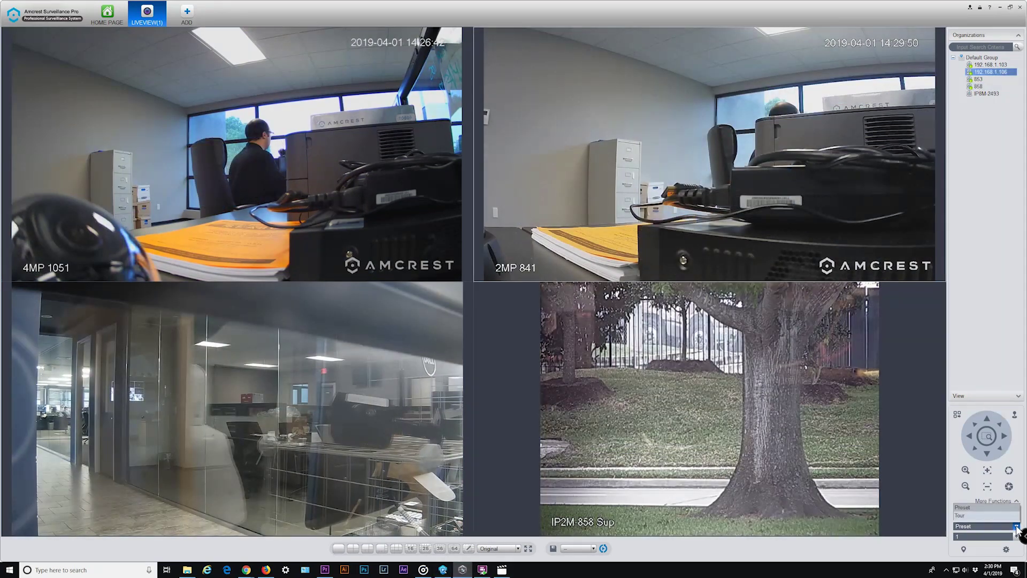
- Pan the 841 camera onto the Texas AMCRST plate and save it as preset 1
{"action": "left_click", "coordinate": [984, 526]}
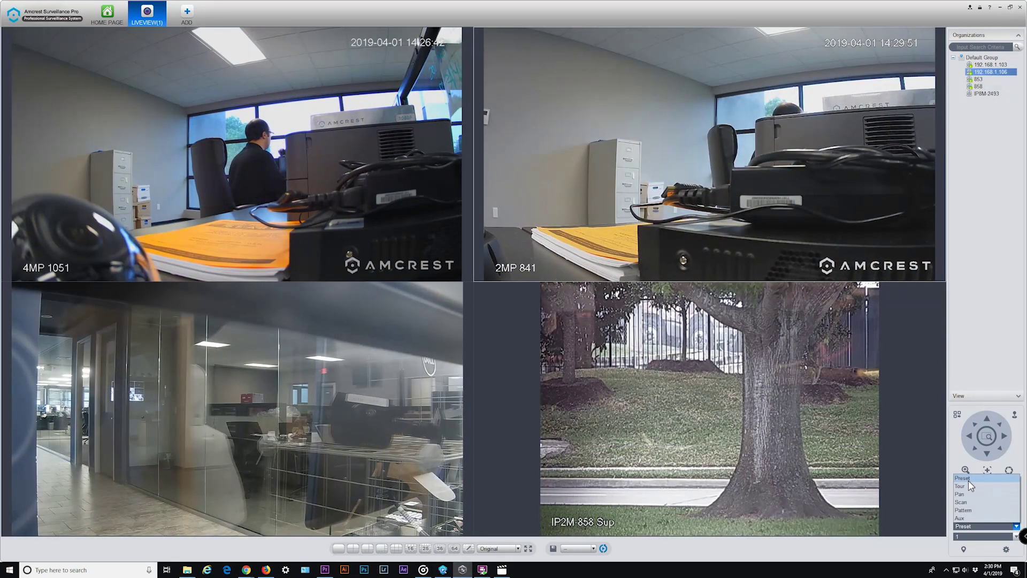
{"action": "left_click", "coordinate": [967, 480]}
{"action": "left_click", "coordinate": [1006, 436]}
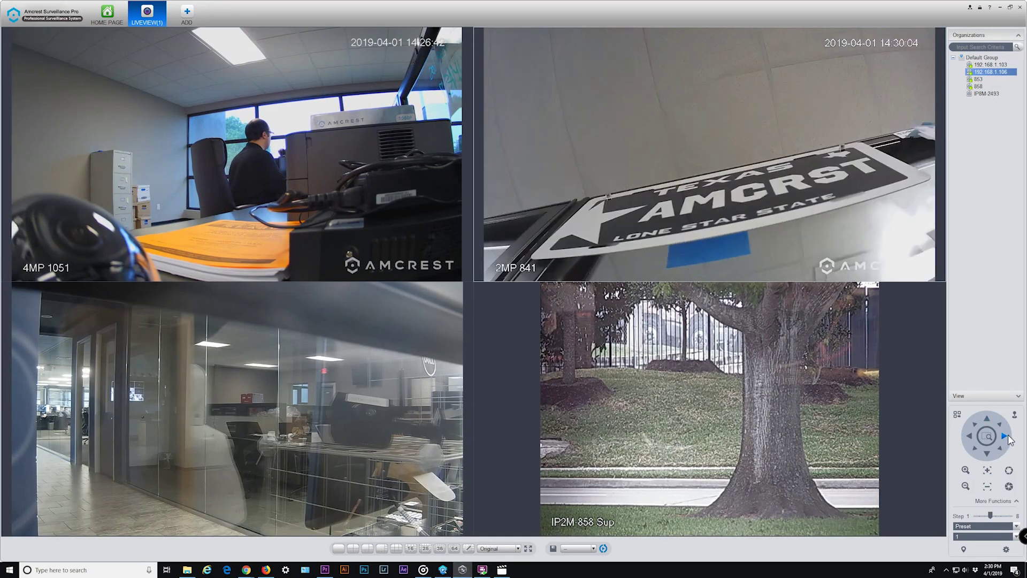
{"action": "left_click", "coordinate": [1016, 525]}
{"action": "left_click", "coordinate": [967, 480]}
{"action": "left_click", "coordinate": [1006, 550]}
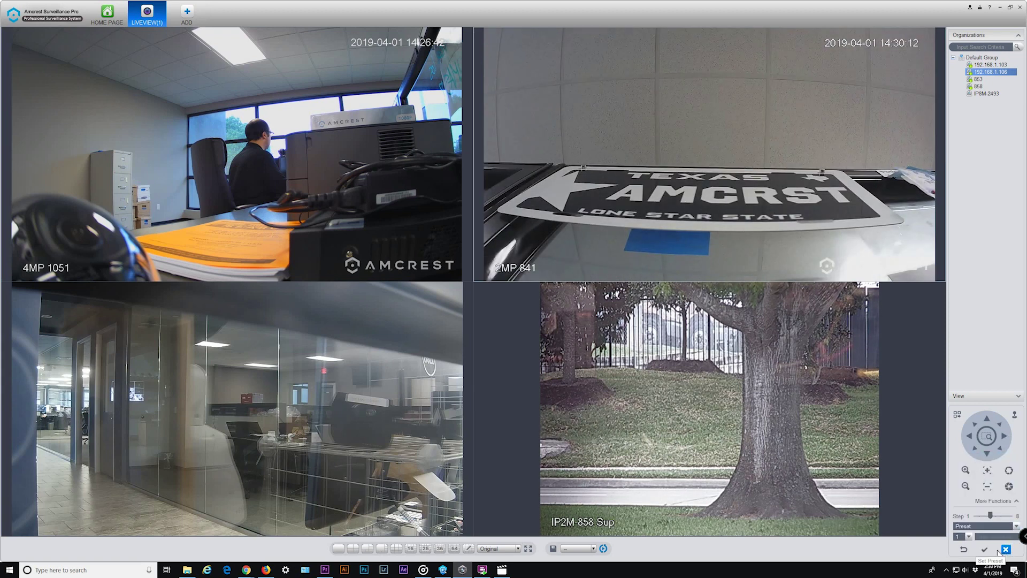
{"action": "left_click", "coordinate": [985, 549]}
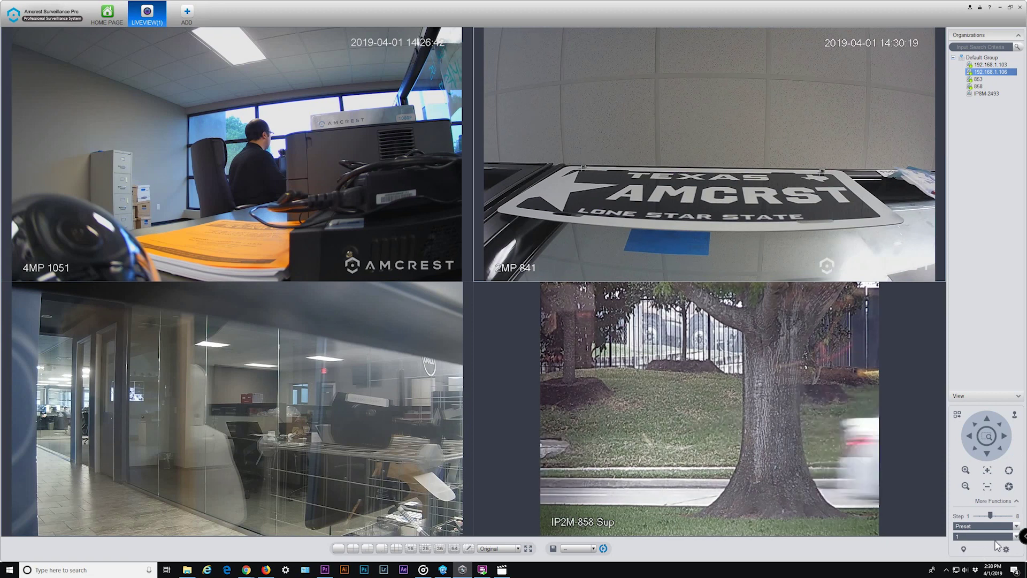
- Send the 841 camera to preset 6, then switch the PTZ function to Tour
{"action": "left_click", "coordinate": [1015, 537]}
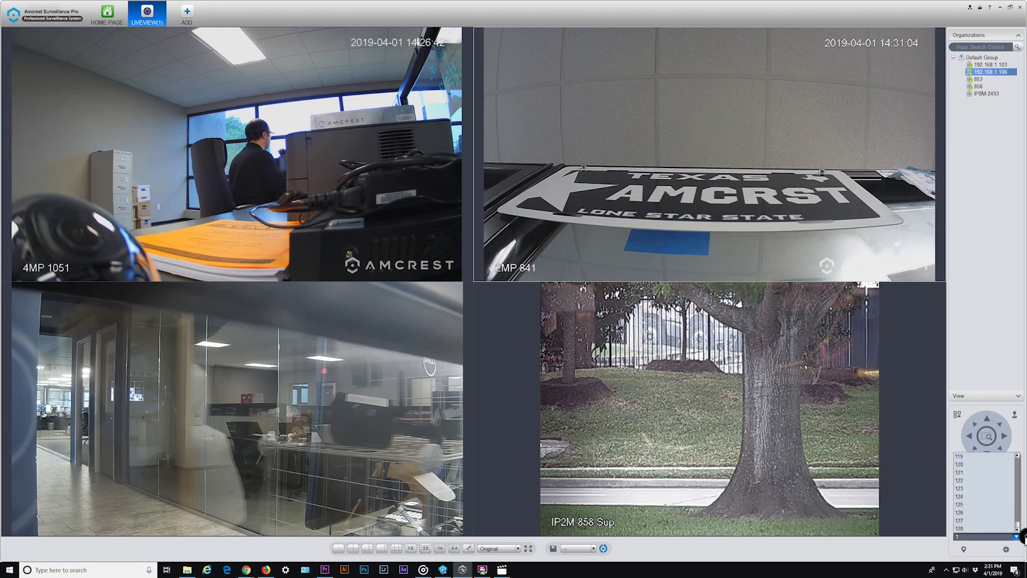
{"action": "scroll", "coordinate": [995, 492], "scroll_direction": "up", "scroll_amount": 20}
{"action": "left_click", "coordinate": [1015, 537]}
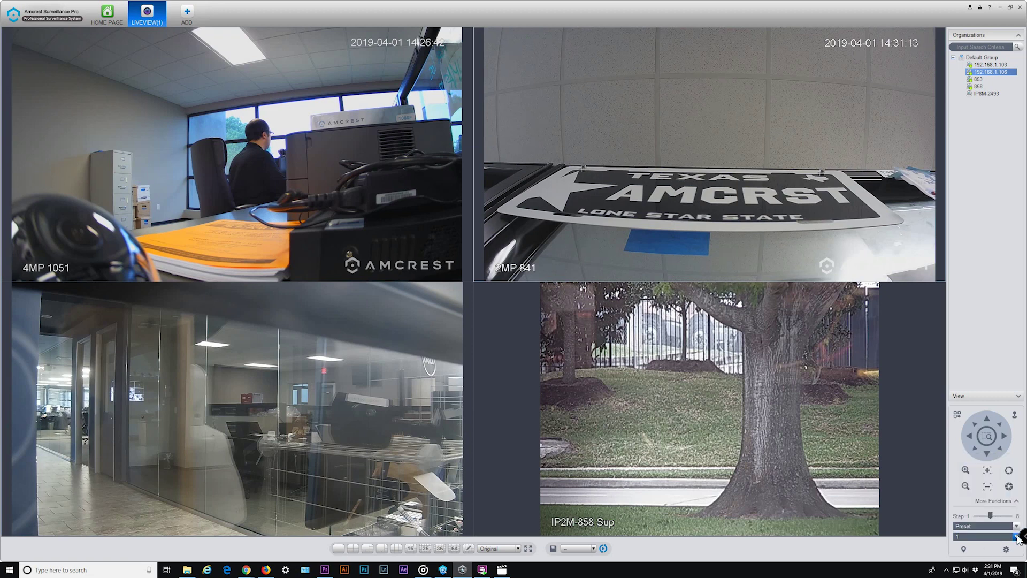
{"action": "left_click", "coordinate": [1016, 537]}
{"action": "left_click", "coordinate": [970, 501]}
{"action": "left_click", "coordinate": [966, 552]}
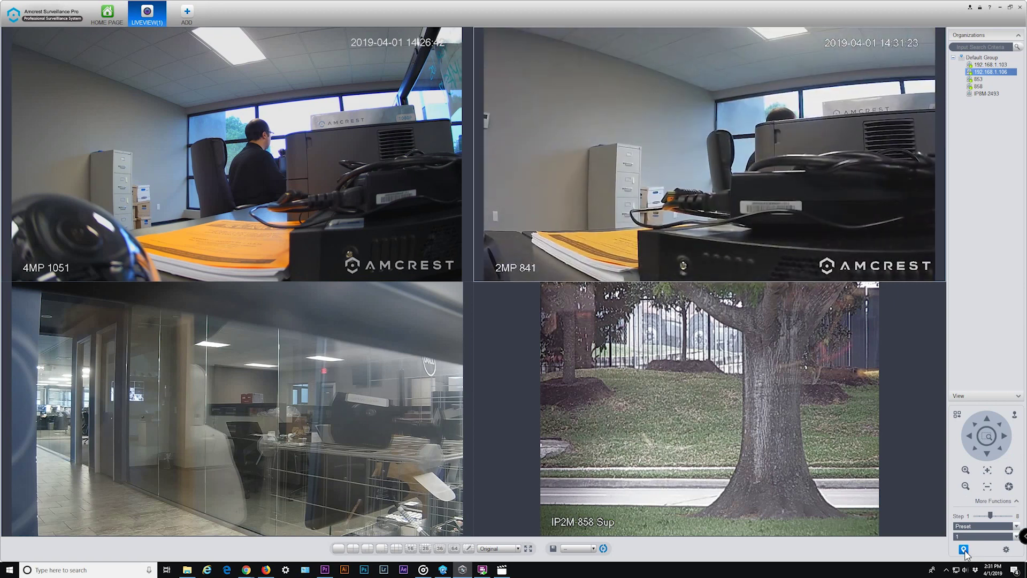
{"action": "left_click", "coordinate": [1006, 527]}
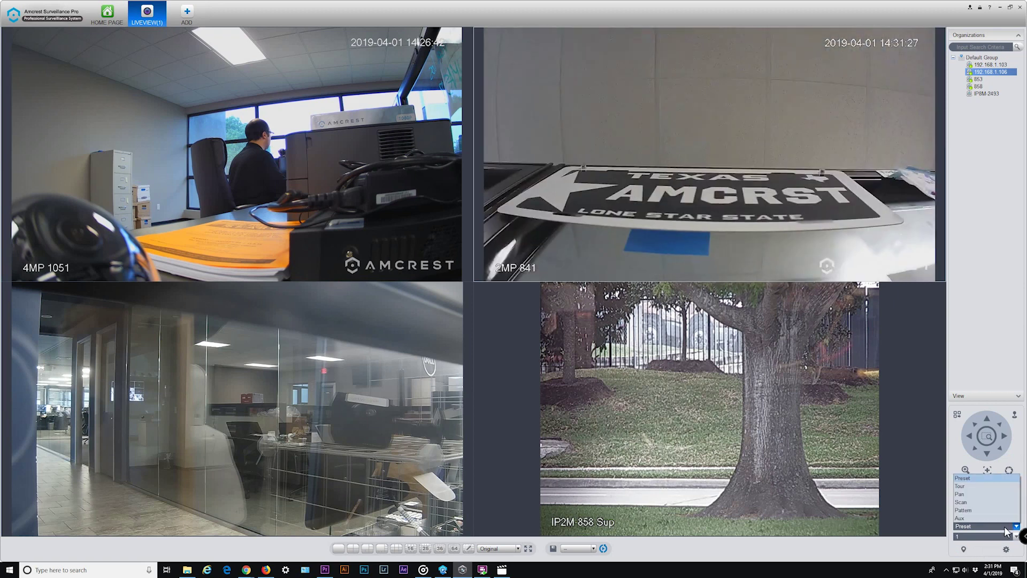
{"action": "left_click", "coordinate": [970, 488]}
- In the Tour List for tour 1, set the first step to preset 1 with dwell time 5
{"action": "left_click", "coordinate": [1004, 551]}
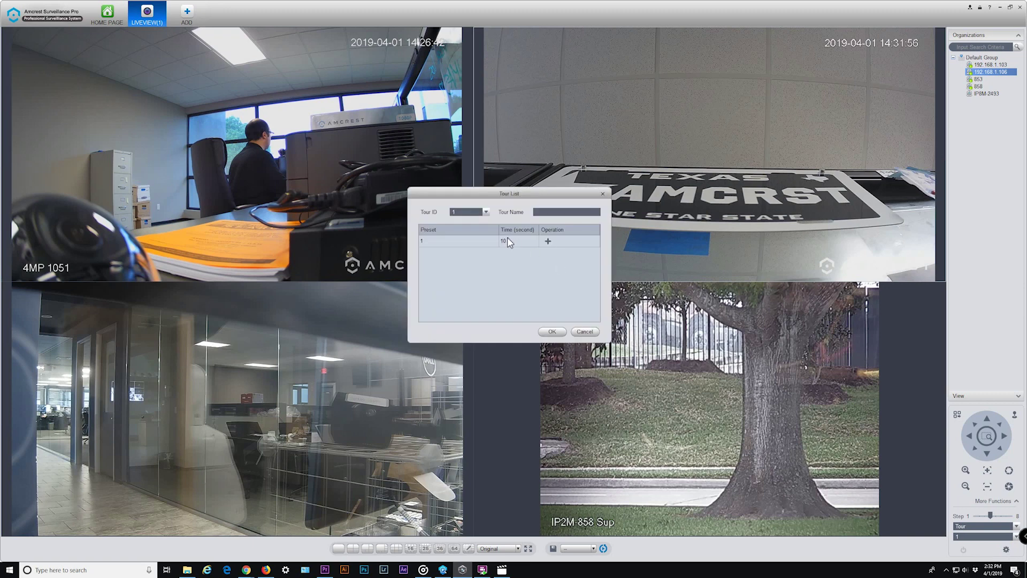
{"action": "left_click", "coordinate": [485, 213]}
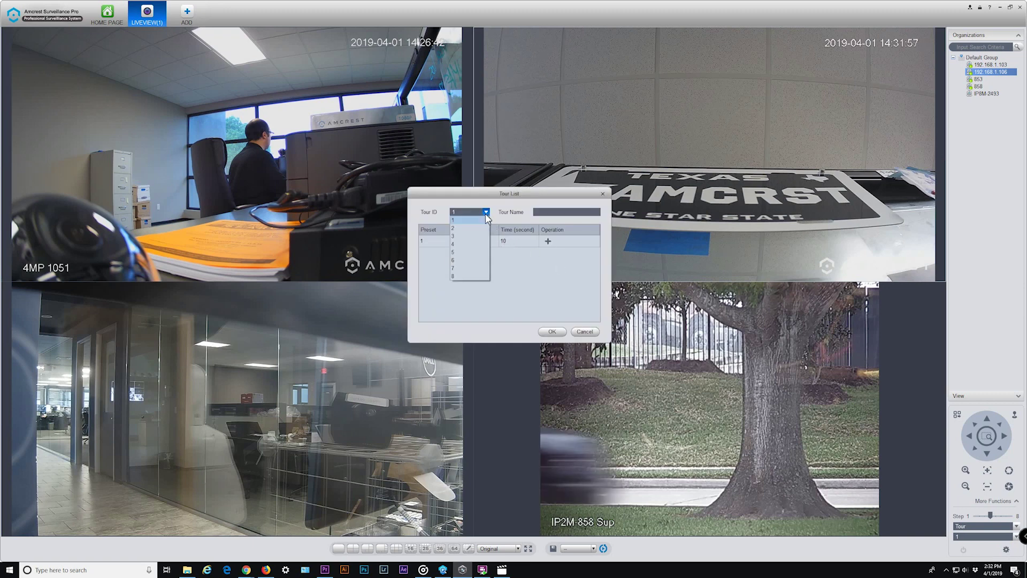
{"action": "left_click", "coordinate": [486, 213]}
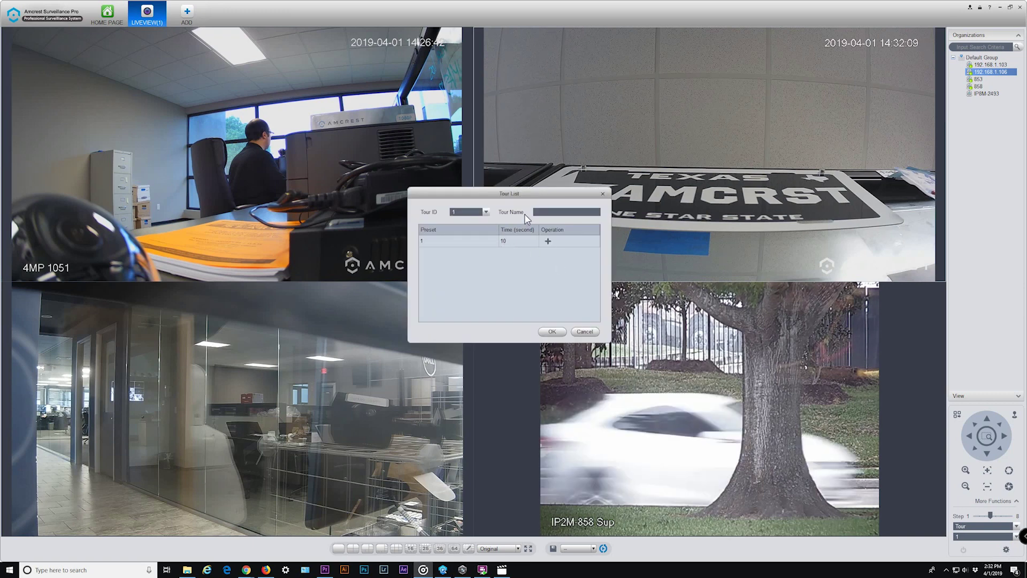
{"action": "left_click", "coordinate": [434, 242]}
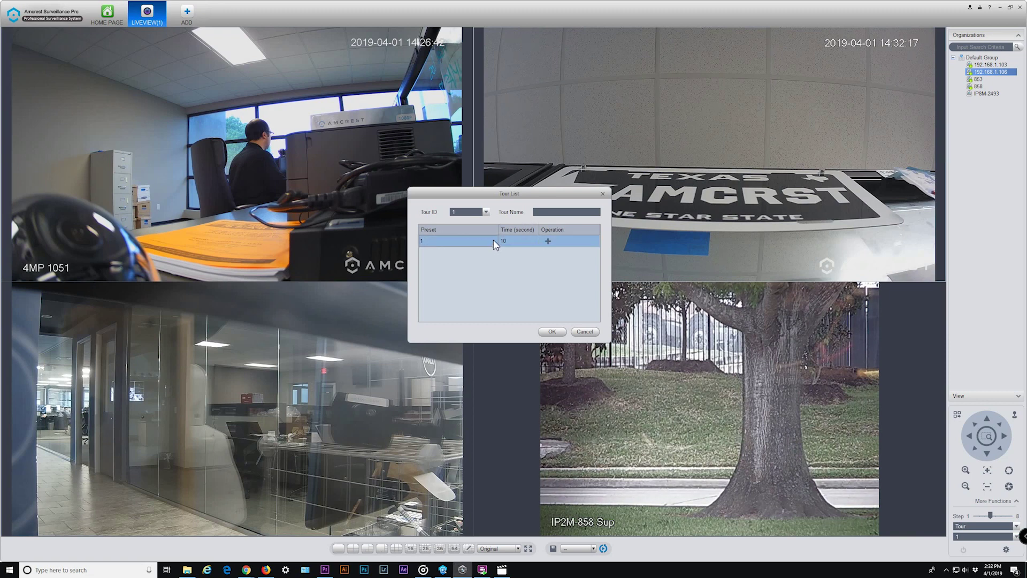
{"action": "left_click", "coordinate": [494, 244]}
{"action": "left_click", "coordinate": [494, 241]}
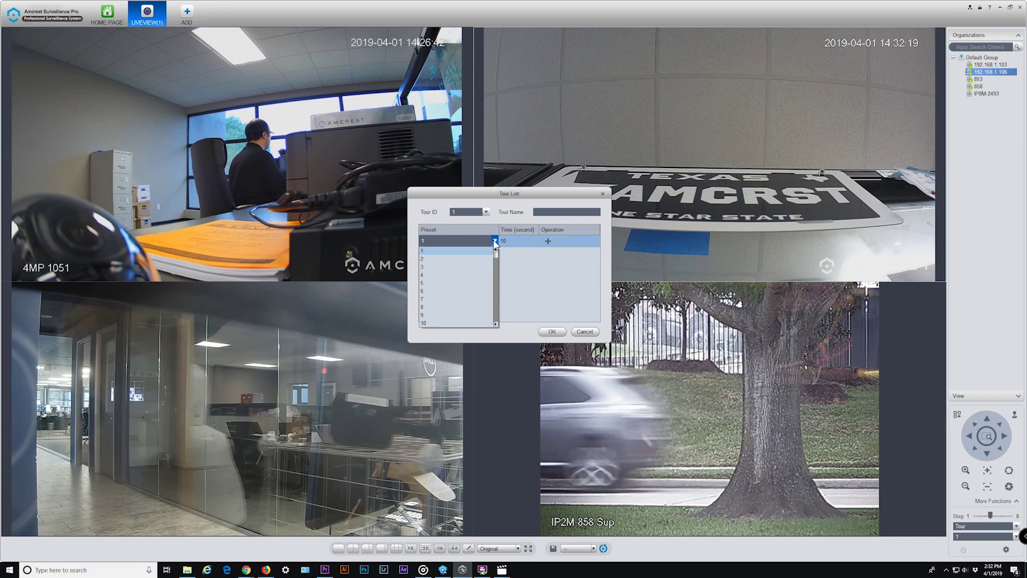
{"action": "left_click", "coordinate": [426, 252]}
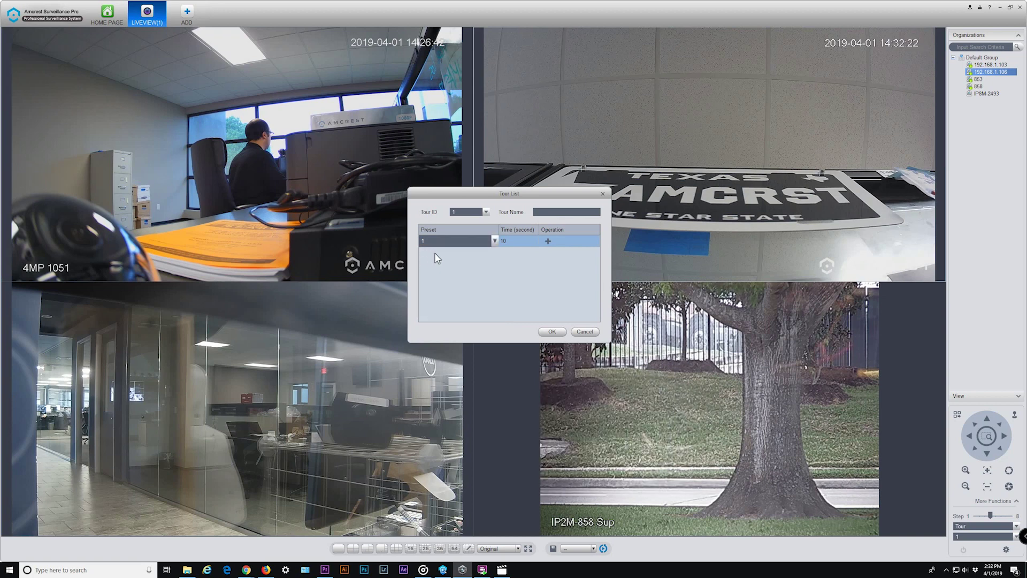
{"action": "left_click", "coordinate": [514, 244]}
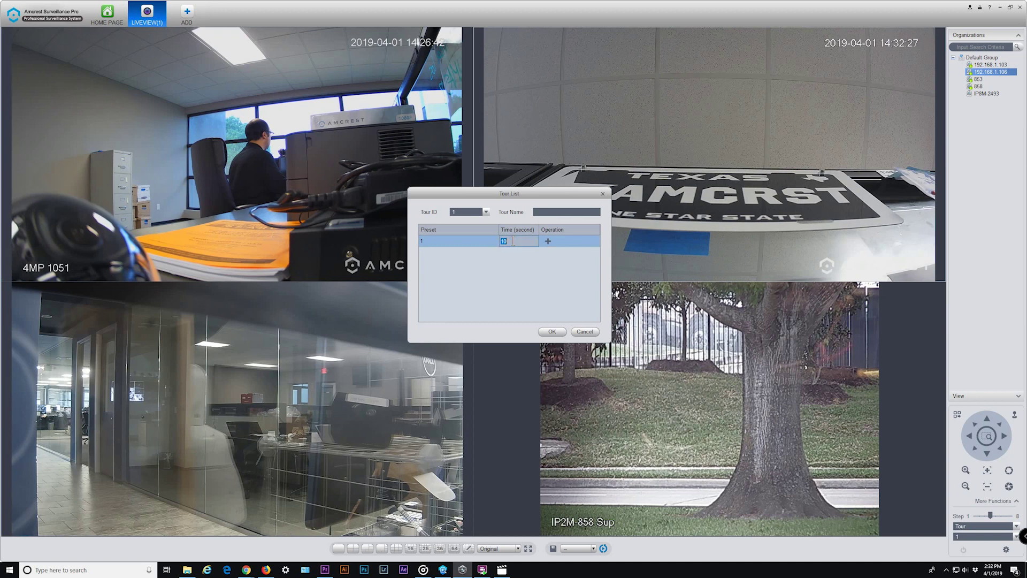
{"action": "key", "text": "BackSpace"}
{"action": "type", "text": "43200"}
{"action": "key", "text": "BackSpace"}
{"action": "key", "text": "BackSpace"}
{"action": "key", "text": "BackSpace"}
{"action": "key", "text": "BackSpace"}
{"action": "key", "text": "BackSpace"}
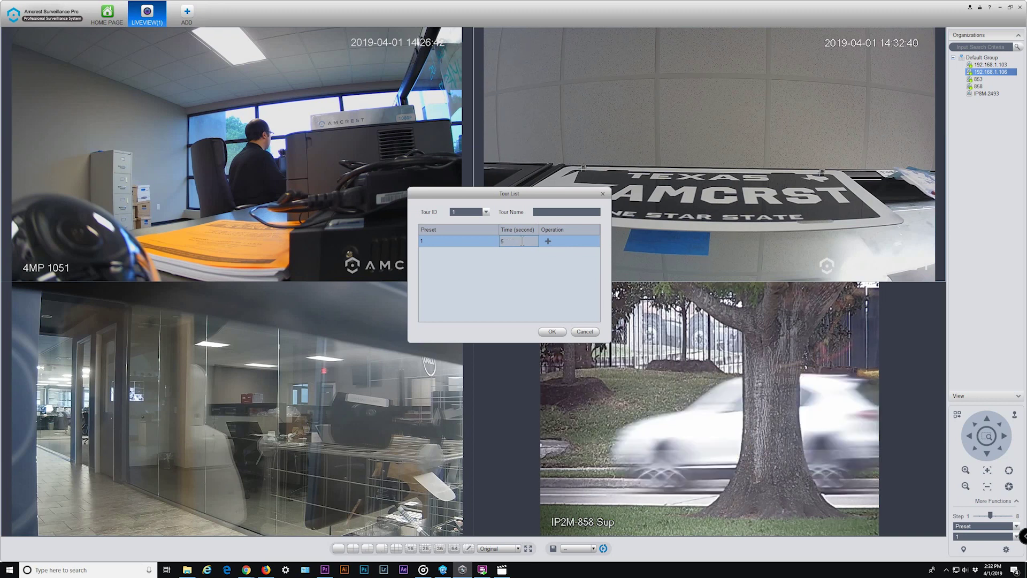
{"action": "type", "text": "5"}
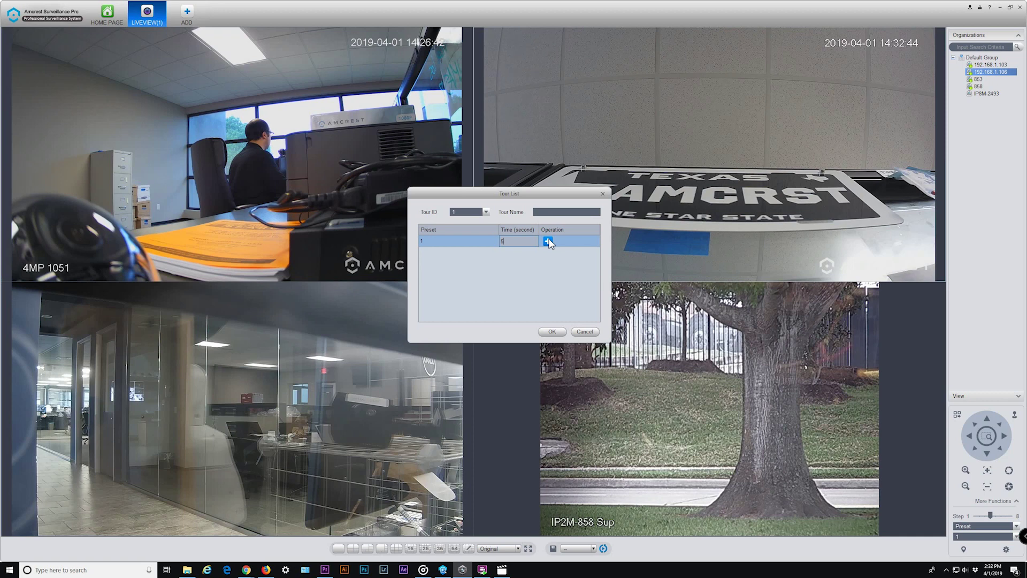
- Add a second tour step using preset 6 with dwell time 5
{"action": "left_click", "coordinate": [547, 242]}
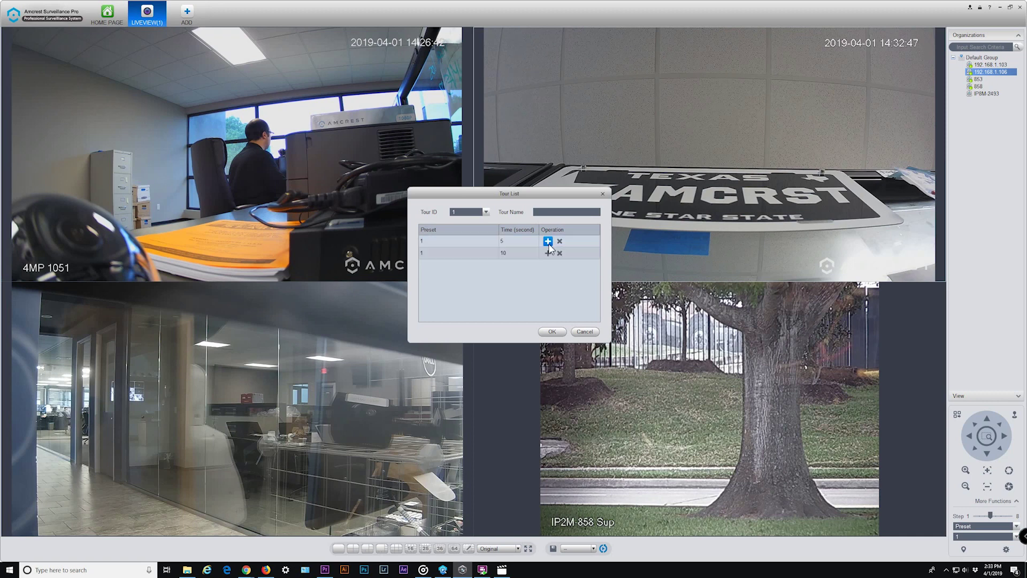
{"action": "left_click", "coordinate": [493, 254]}
{"action": "left_click", "coordinate": [495, 253]}
{"action": "left_click", "coordinate": [470, 274]}
{"action": "left_click", "coordinate": [518, 255]}
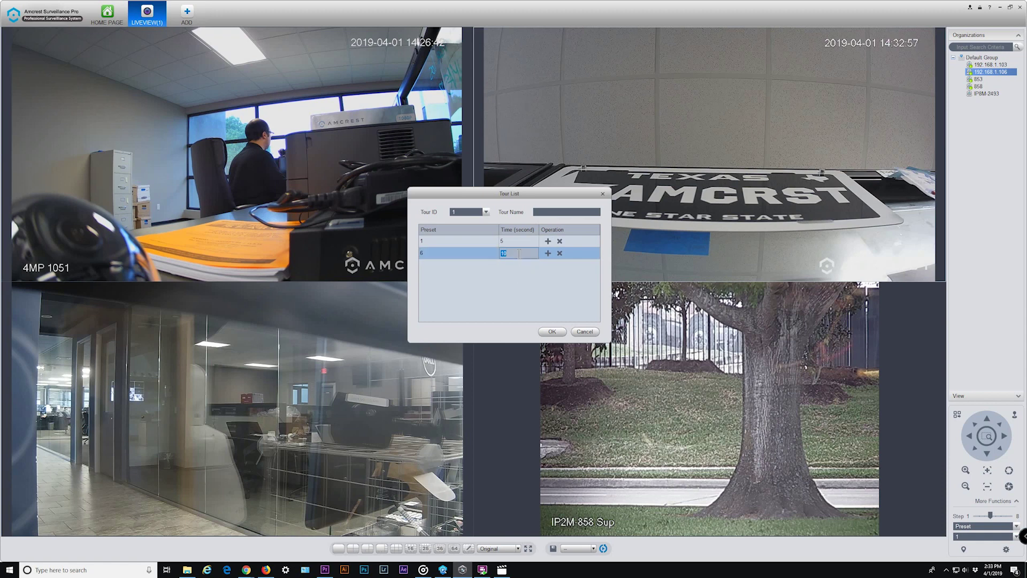
{"action": "type", "text": "5"}
- Save the PTZ tour, switch the function to Tour, and briefly run then stop it
{"action": "left_click", "coordinate": [552, 331]}
{"action": "left_click", "coordinate": [984, 526]}
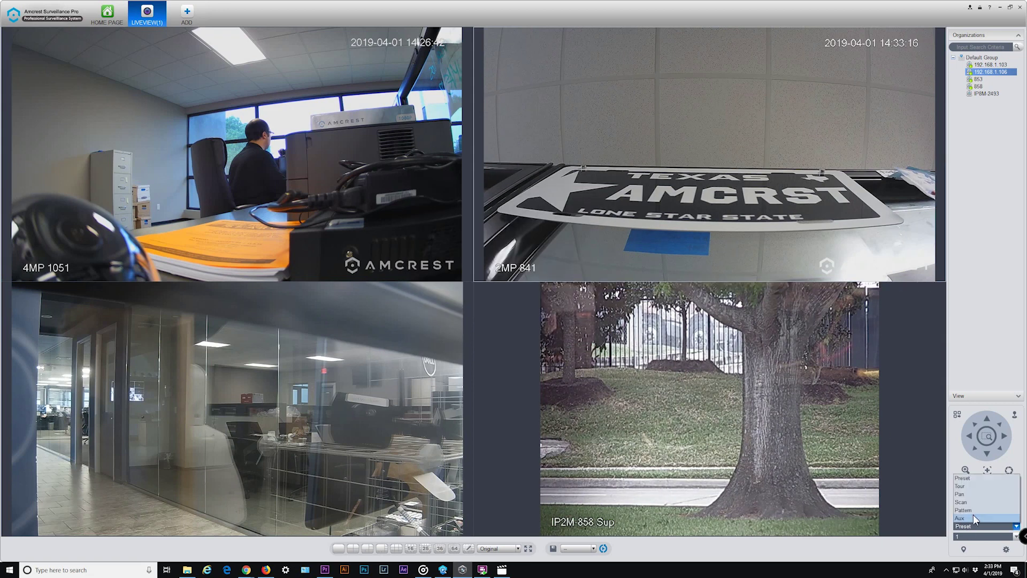
{"action": "left_click", "coordinate": [963, 486]}
{"action": "left_click", "coordinate": [964, 549]}
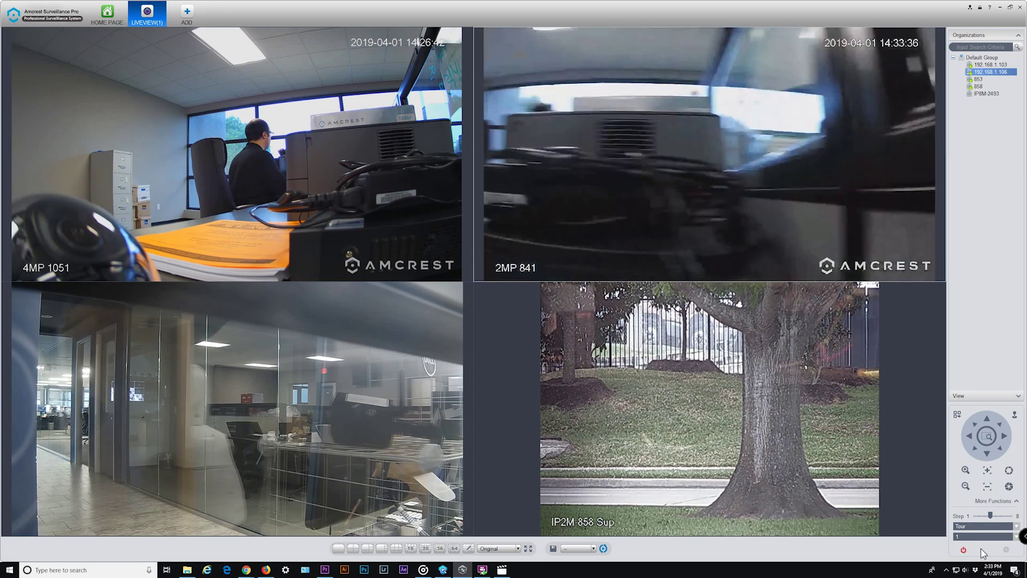
{"action": "left_click", "coordinate": [963, 550]}
- Select the lower-left 853 office camera, set PTZ mode to Pan and start panning
{"action": "left_click", "coordinate": [989, 526]}
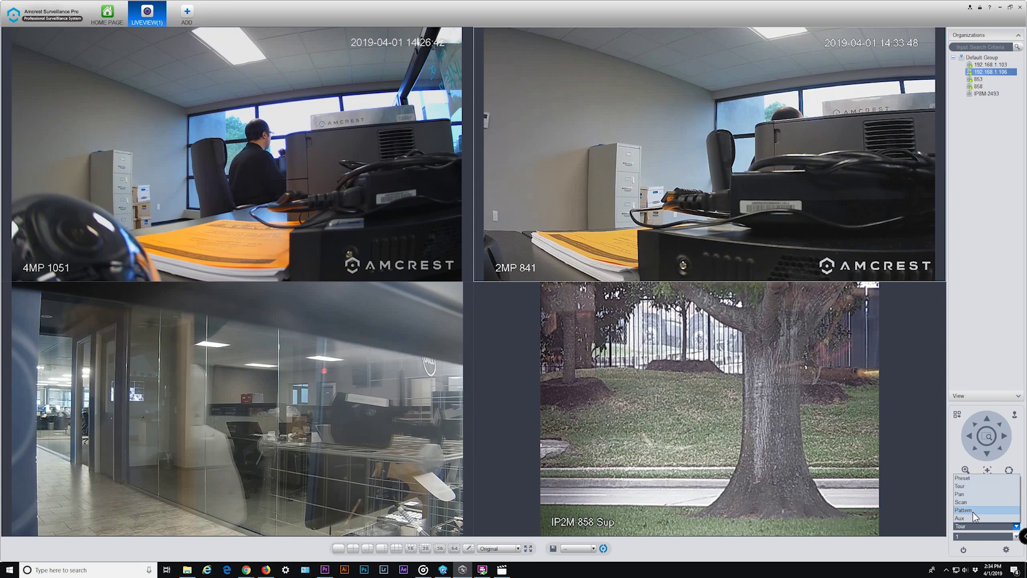
{"action": "left_click", "coordinate": [589, 530]}
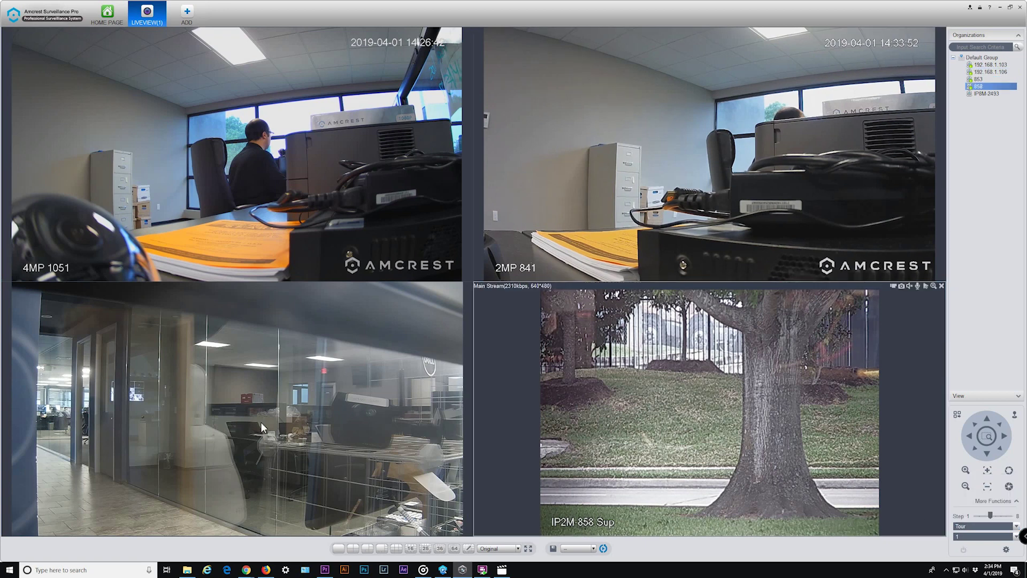
{"action": "left_click", "coordinate": [289, 428]}
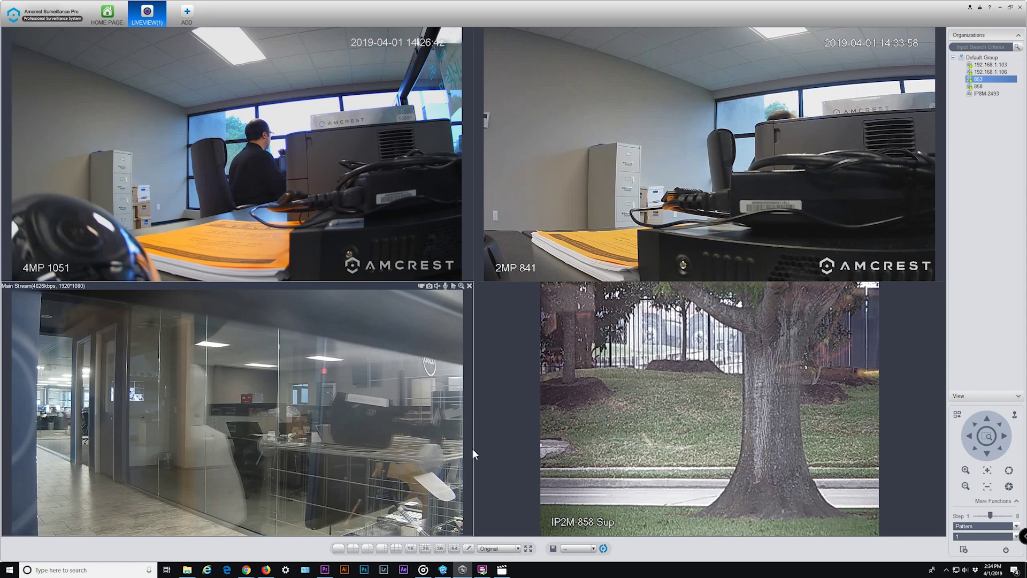
{"action": "left_click", "coordinate": [980, 526]}
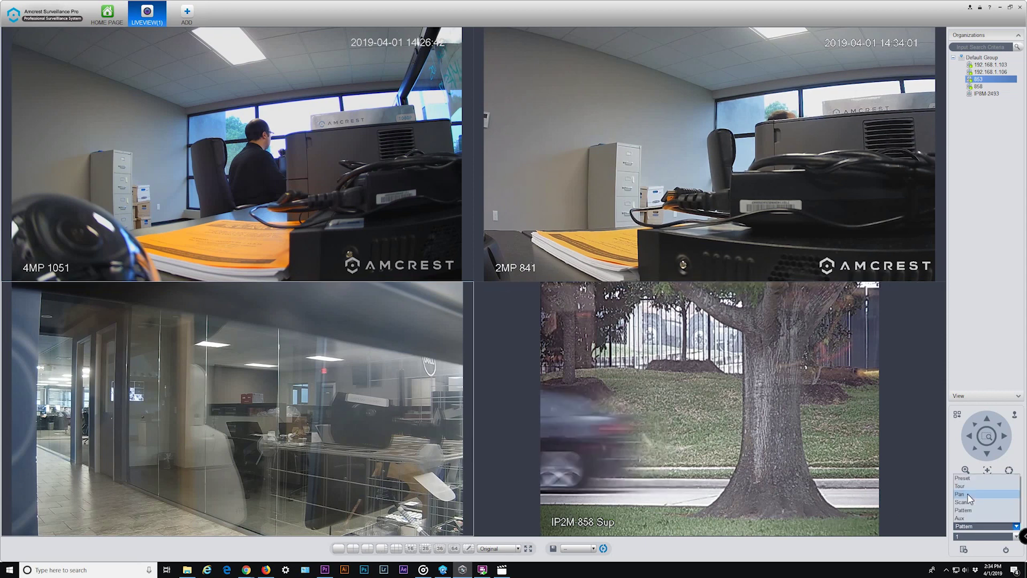
{"action": "left_click", "coordinate": [971, 500]}
{"action": "left_click", "coordinate": [985, 544]}
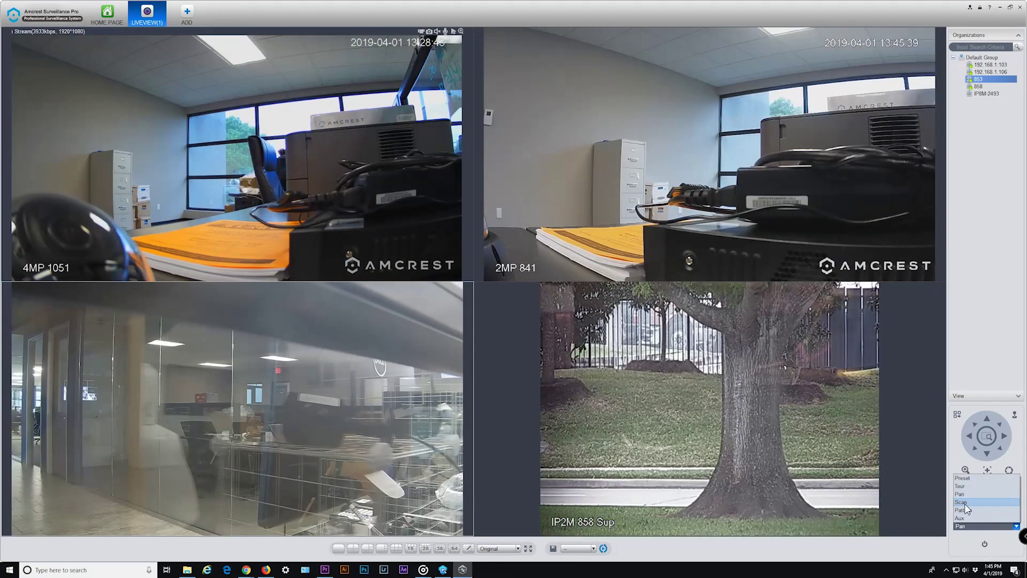
- Start scan number 1 on the lower-left camera
{"action": "left_click", "coordinate": [974, 536]}
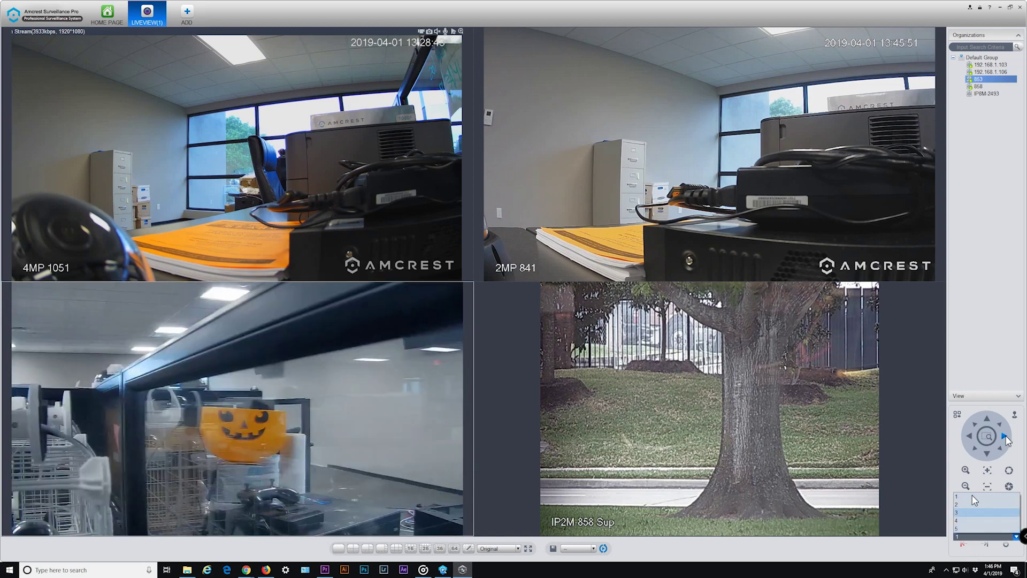
{"action": "left_click", "coordinate": [983, 509]}
{"action": "left_click", "coordinate": [985, 543]}
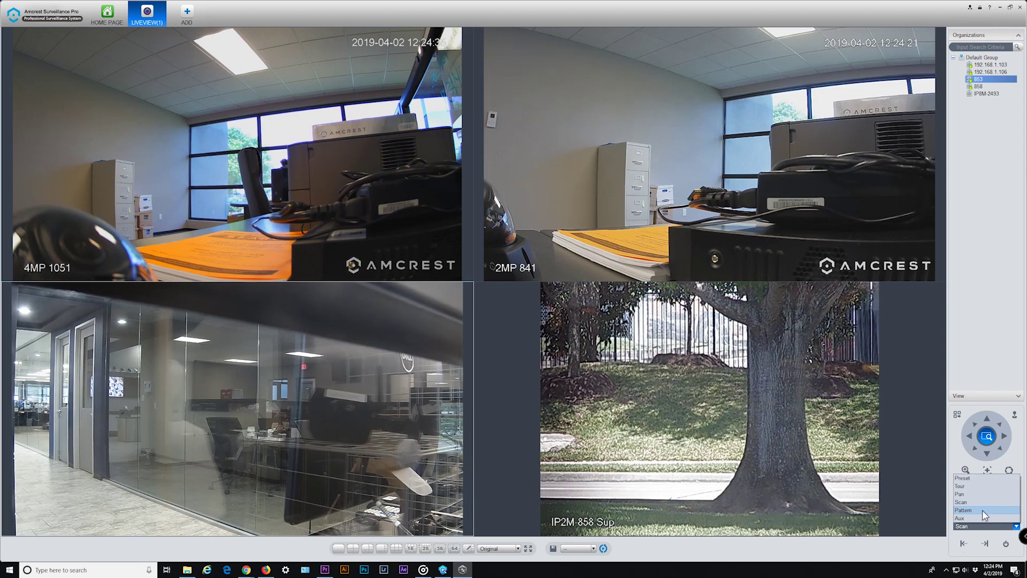
- Record pattern 1 by panning, zooming, closing the iris and tilting the camera, then run it
{"action": "left_click", "coordinate": [984, 511]}
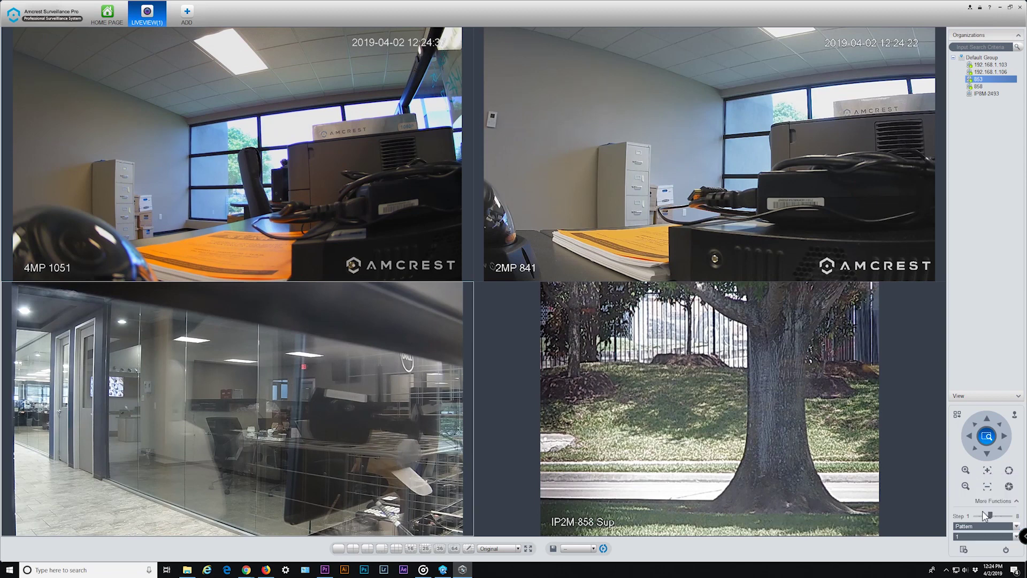
{"action": "left_click", "coordinate": [971, 536]}
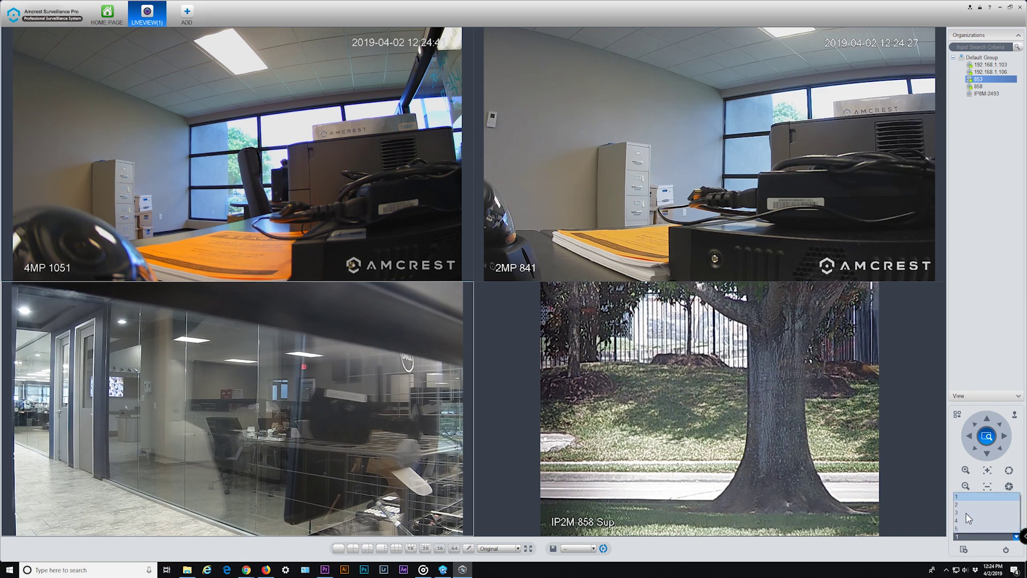
{"action": "left_click", "coordinate": [965, 496]}
{"action": "left_click", "coordinate": [965, 550]}
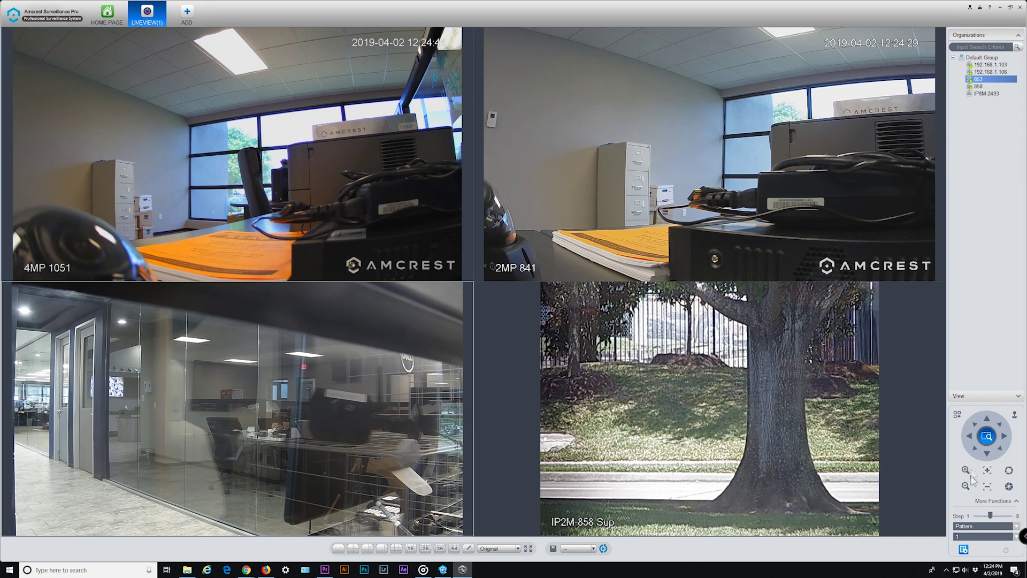
{"action": "left_click", "coordinate": [970, 435]}
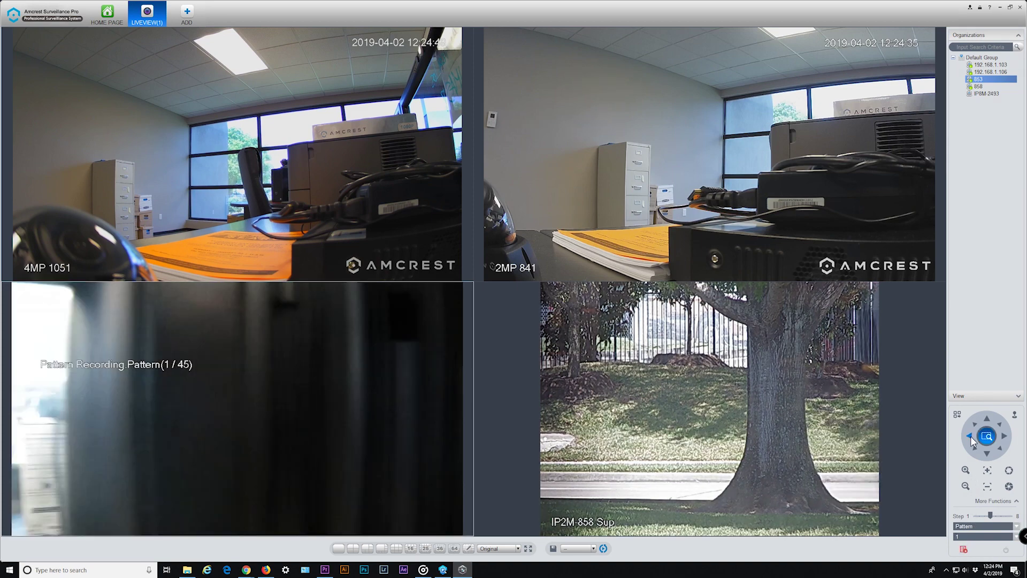
{"action": "left_click", "coordinate": [1003, 436]}
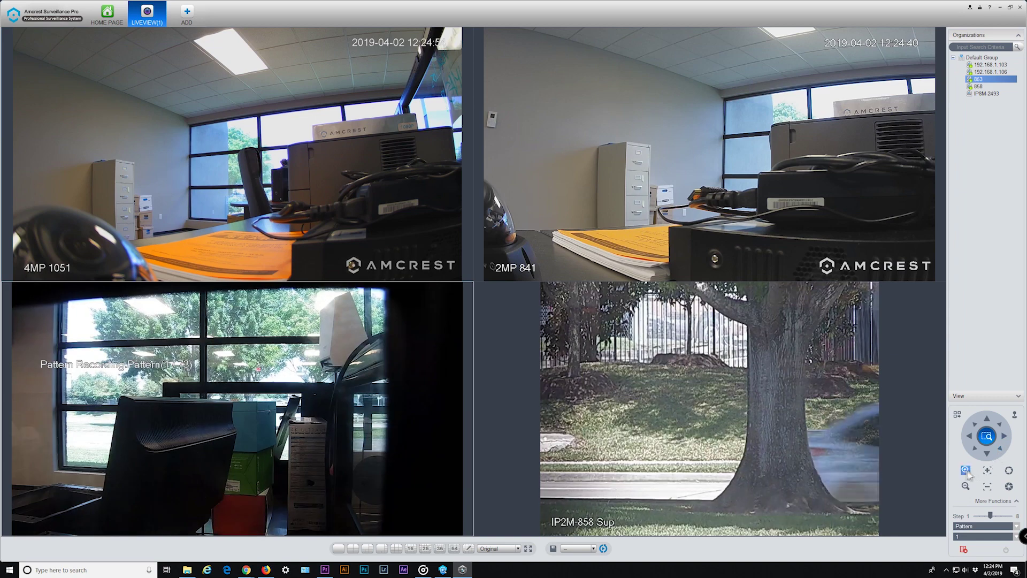
{"action": "left_click", "coordinate": [966, 470]}
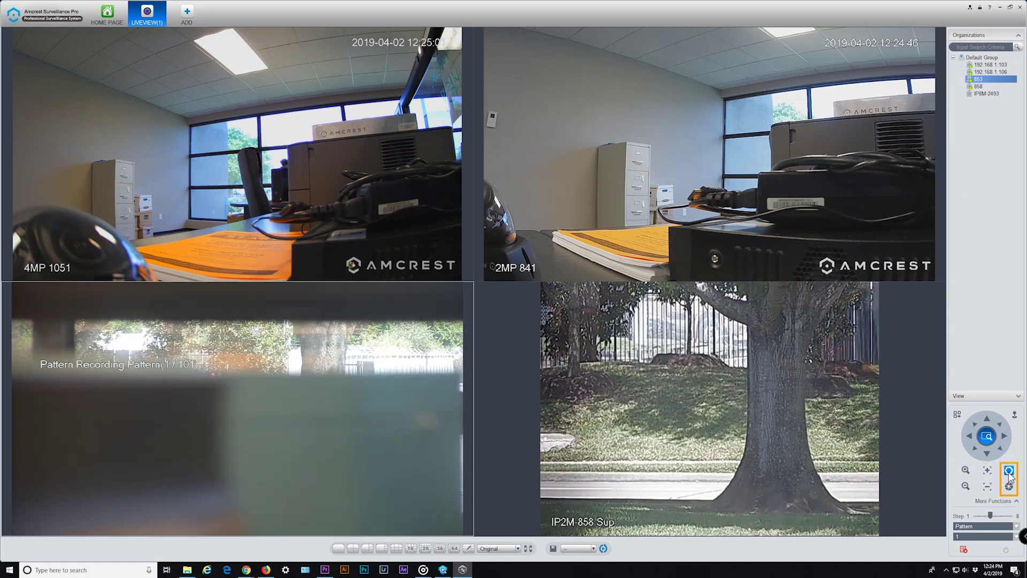
{"action": "left_click", "coordinate": [1009, 486]}
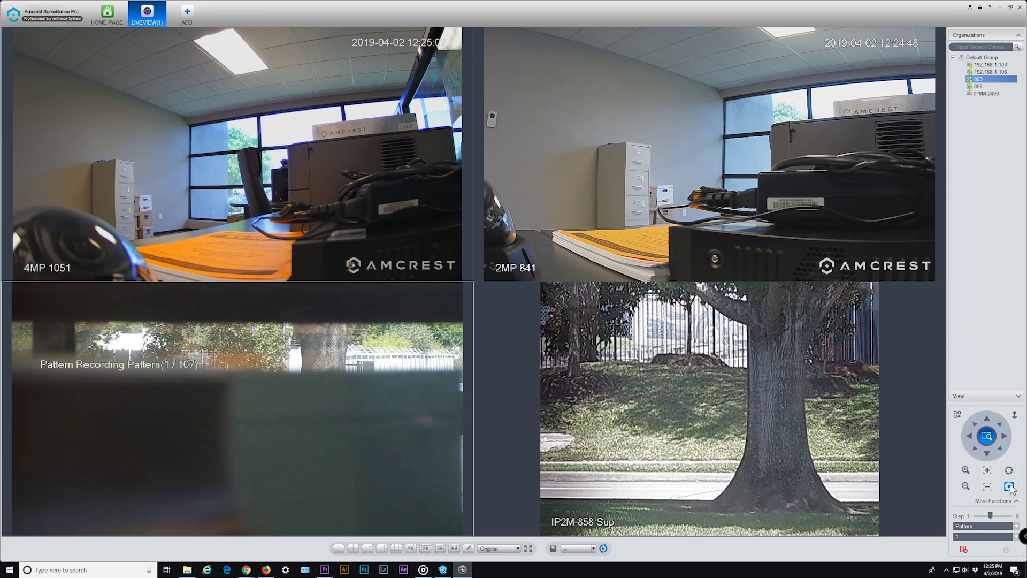
{"action": "left_click", "coordinate": [989, 423]}
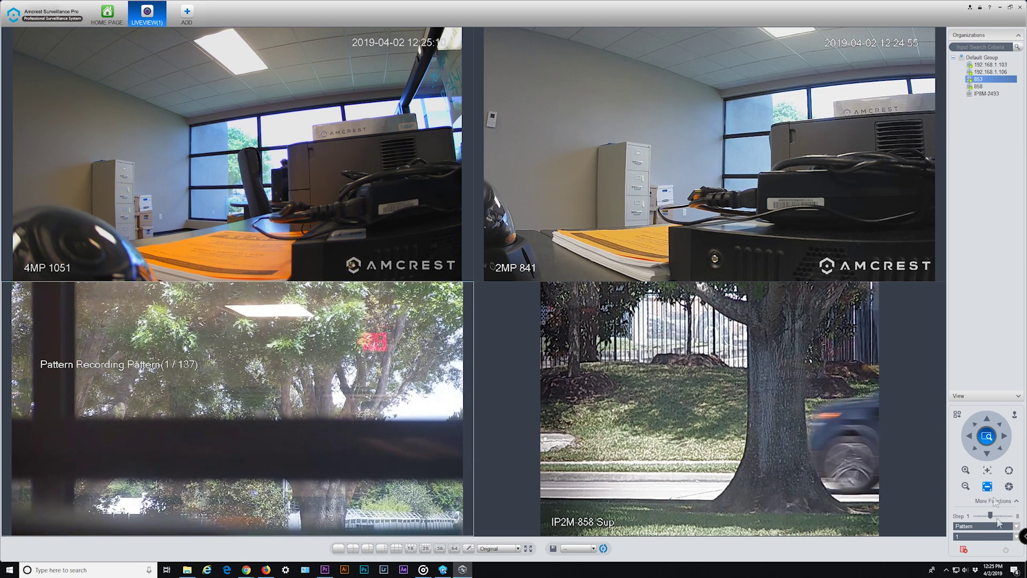
{"action": "left_click", "coordinate": [966, 551]}
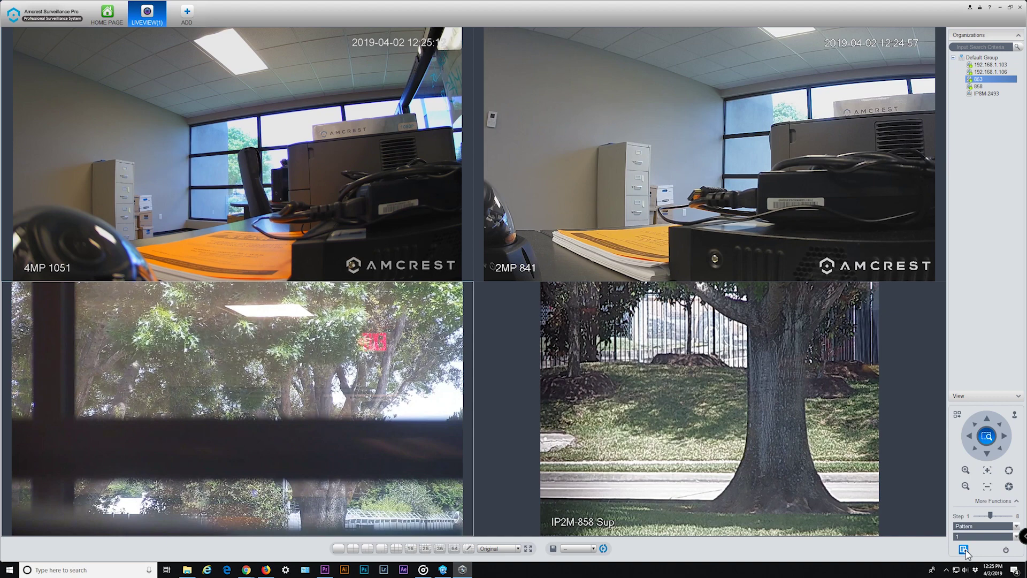
{"action": "left_click", "coordinate": [1005, 550]}
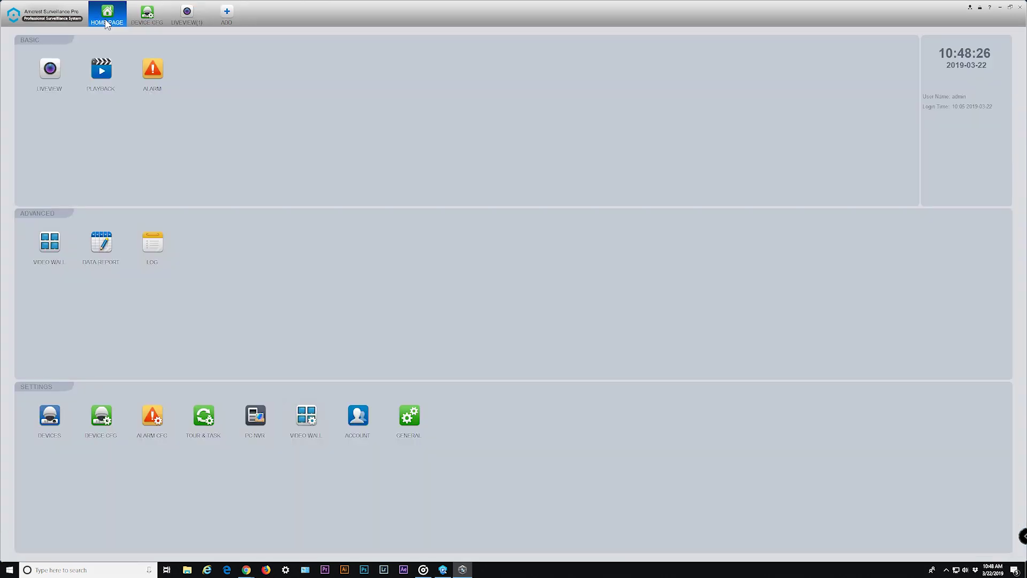
- Open the PLAYBACK page from the Home Page
{"action": "left_click", "coordinate": [102, 72]}
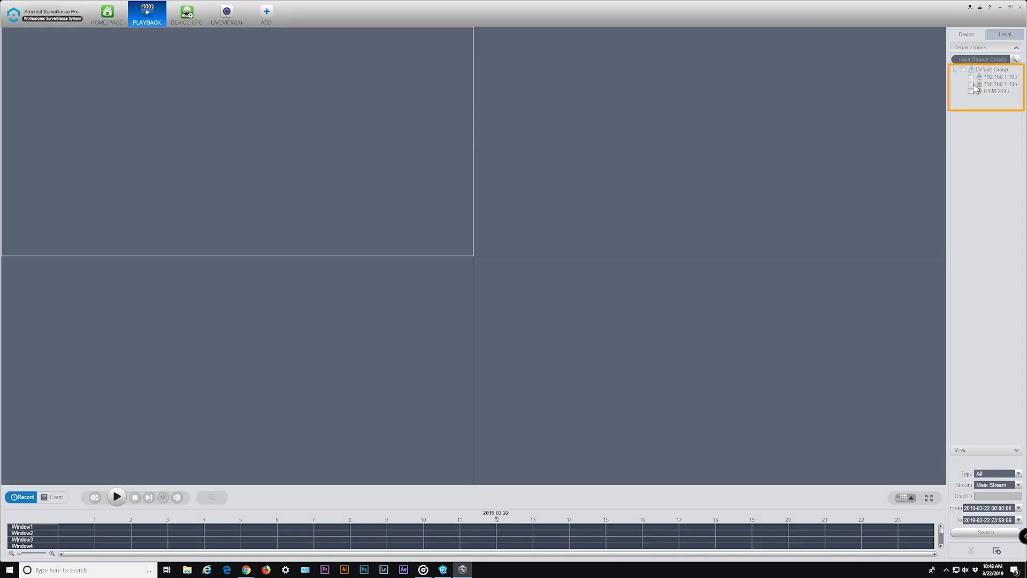
- Search camera 192.168.1.106 for 2019-03-21 recordings, type All, Main Stream
{"action": "left_click", "coordinate": [974, 86]}
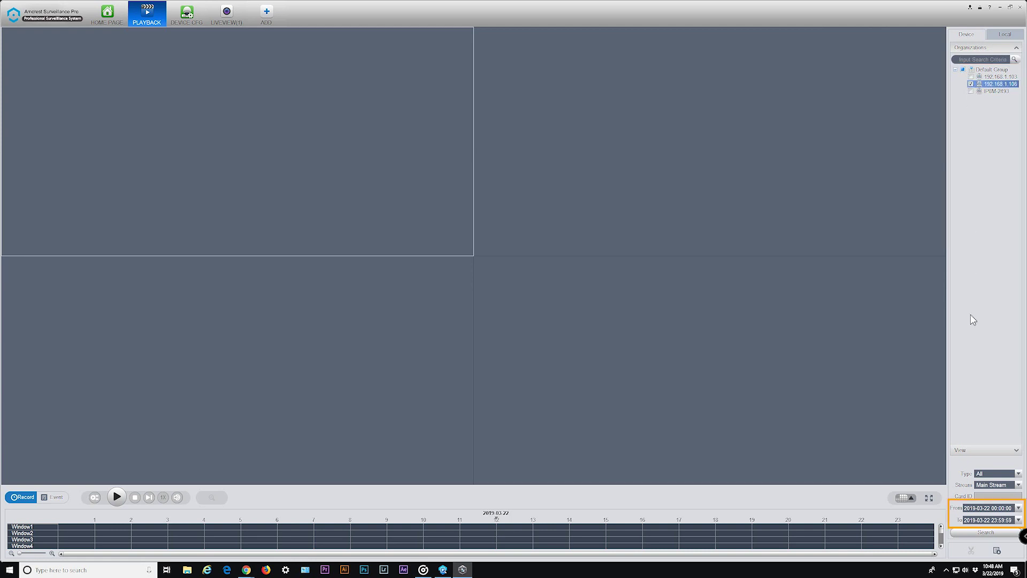
{"action": "left_click", "coordinate": [1011, 476]}
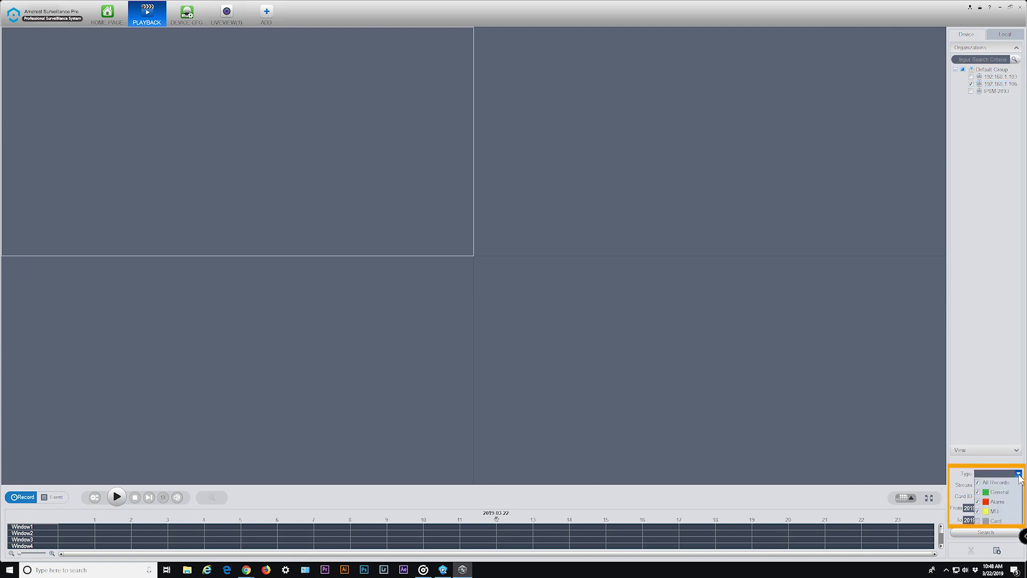
{"action": "left_click", "coordinate": [1011, 482]}
{"action": "left_click", "coordinate": [1018, 485]}
{"action": "left_click", "coordinate": [1019, 487]}
{"action": "left_click", "coordinate": [1019, 508]}
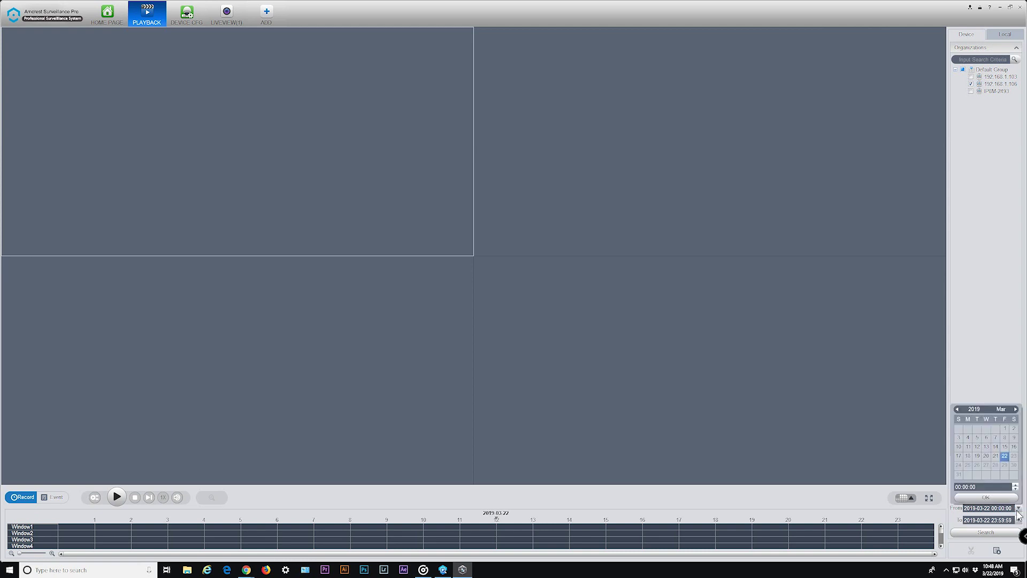
{"action": "left_click", "coordinate": [995, 455]}
{"action": "left_click", "coordinate": [995, 498]}
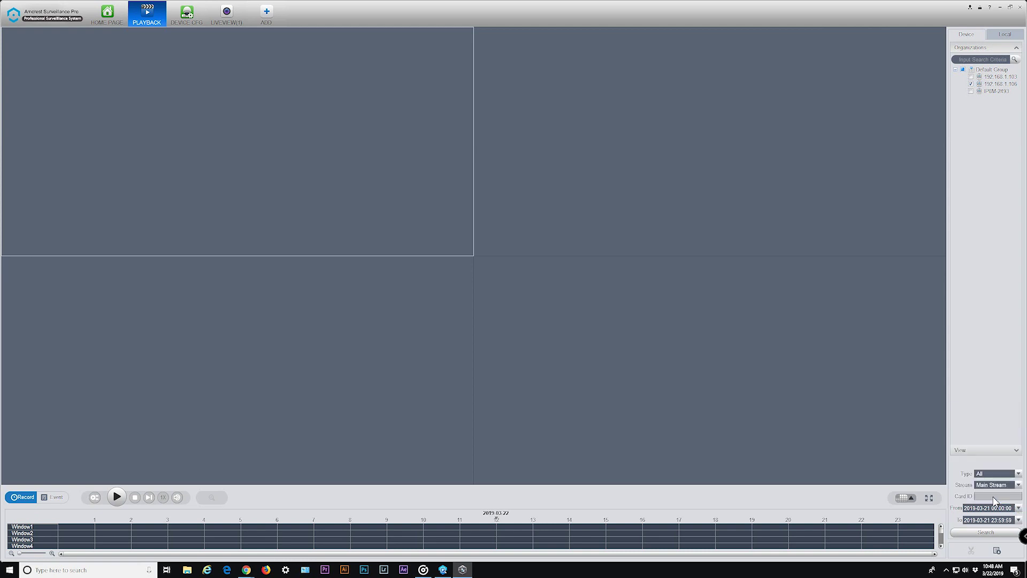
{"action": "left_click", "coordinate": [995, 536]}
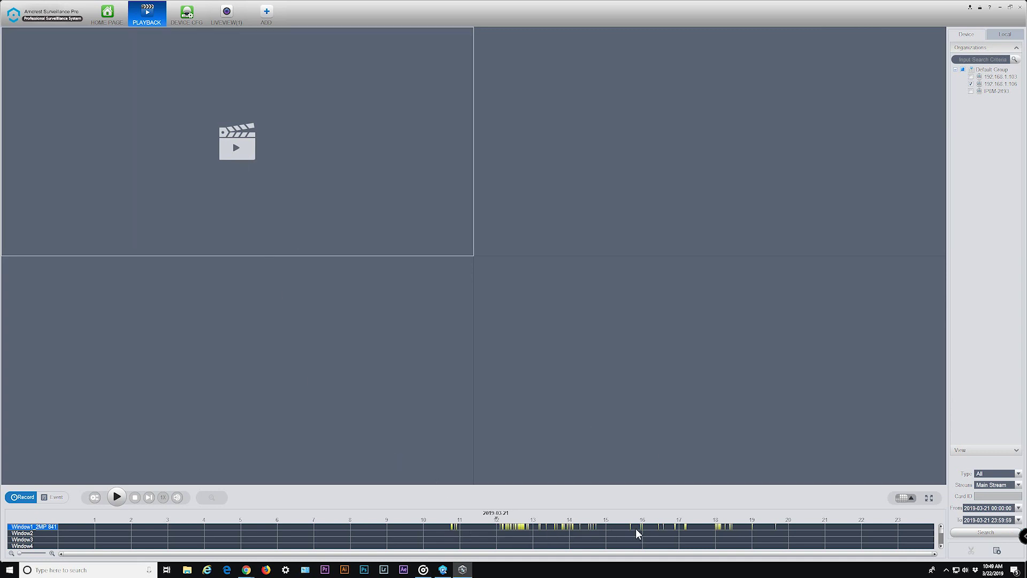
- Toggle the Event and Record views, then play, pause, stop, restart and frame-step the footage
{"action": "left_click", "coordinate": [54, 497]}
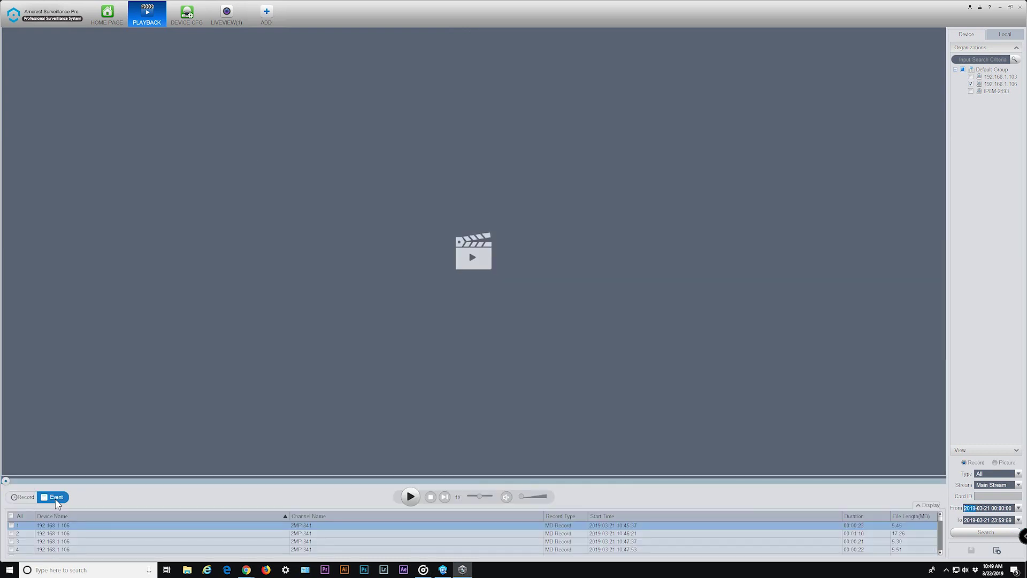
{"action": "left_click", "coordinate": [25, 497]}
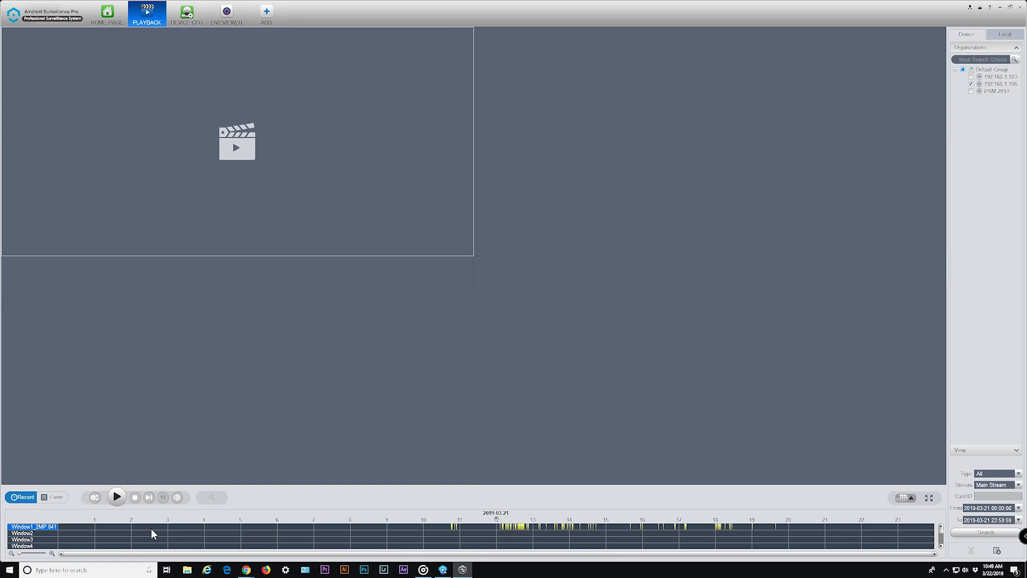
{"action": "left_click", "coordinate": [117, 498]}
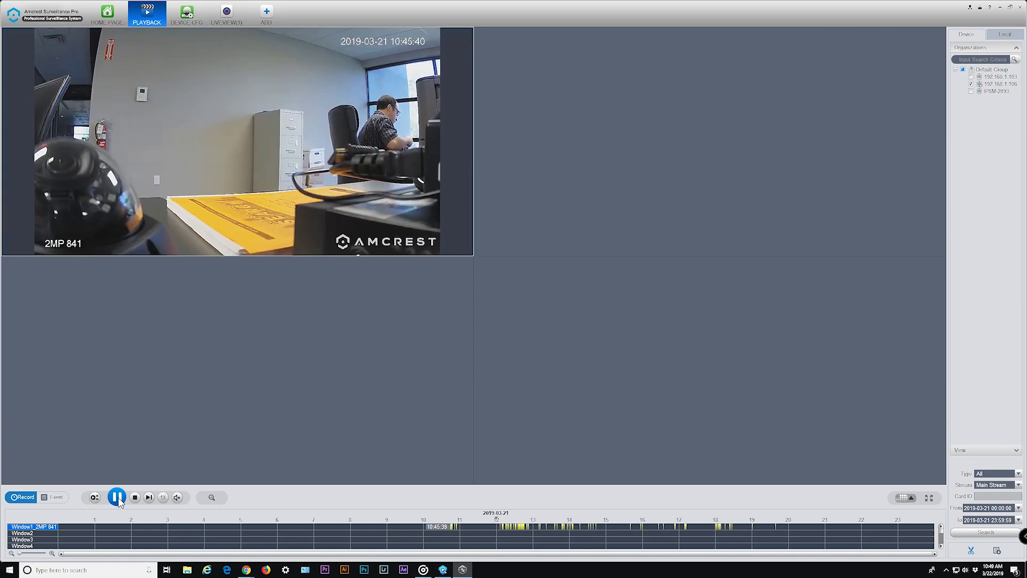
{"action": "left_click", "coordinate": [117, 498]}
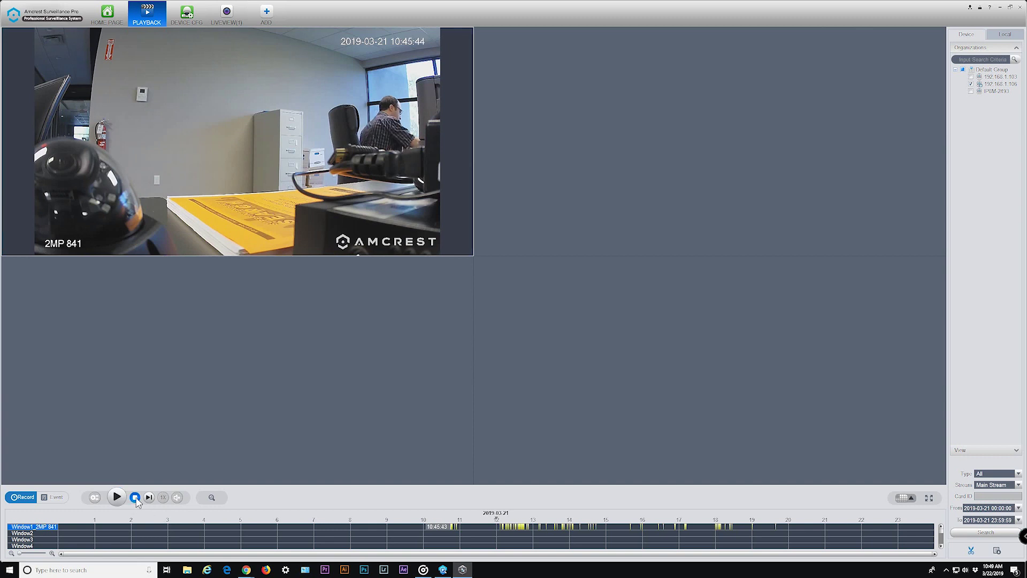
{"action": "left_click", "coordinate": [135, 497]}
{"action": "left_click", "coordinate": [117, 497]}
{"action": "left_click", "coordinate": [149, 498]}
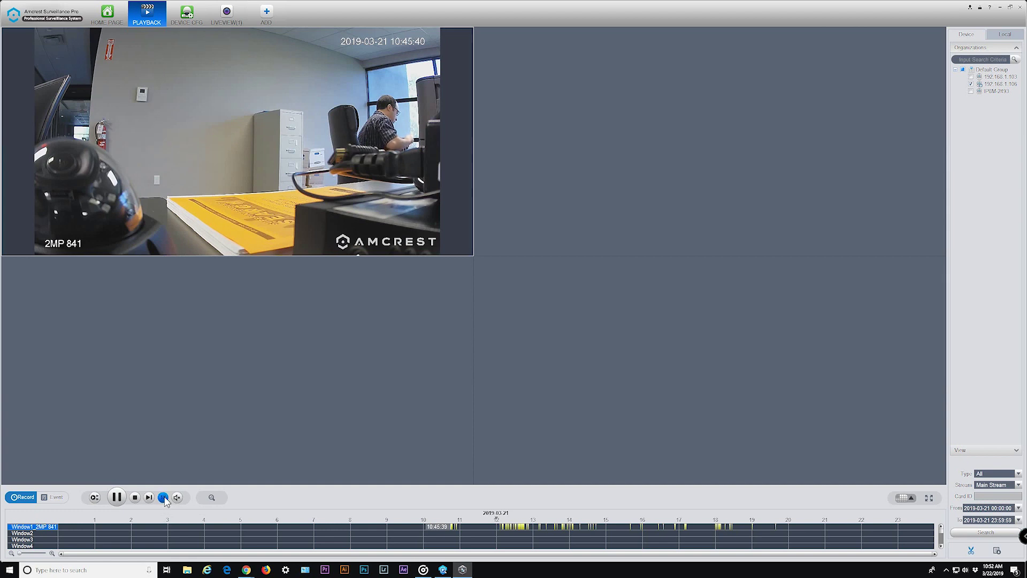
- Raise the playback speed to 4X, then stop and play the recording again
{"action": "left_click", "coordinate": [163, 497]}
{"action": "left_click_drag", "start_coordinate": [165, 471], "coordinate": [166, 478]}
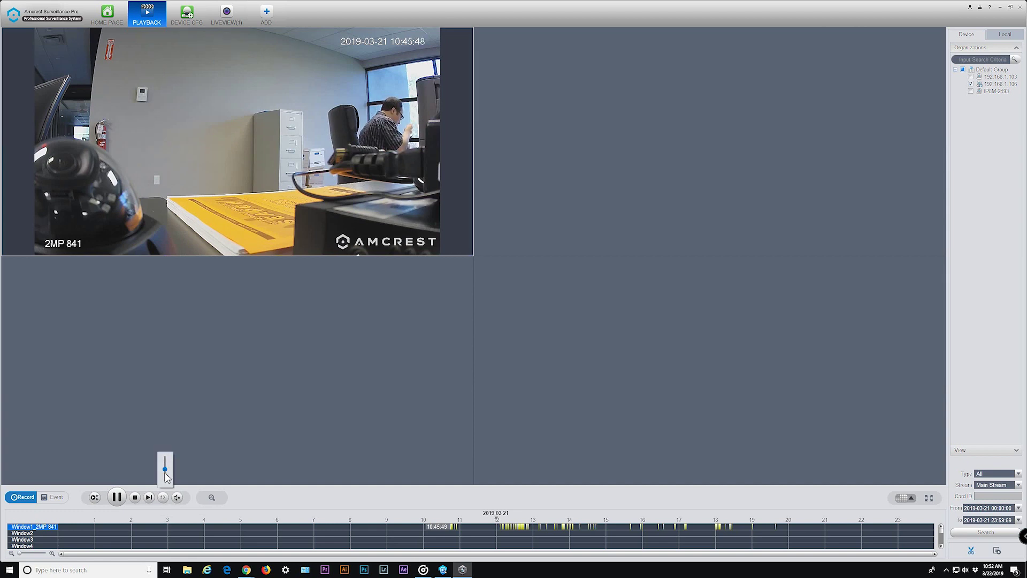
{"action": "mouse_move", "coordinate": [177, 497]}
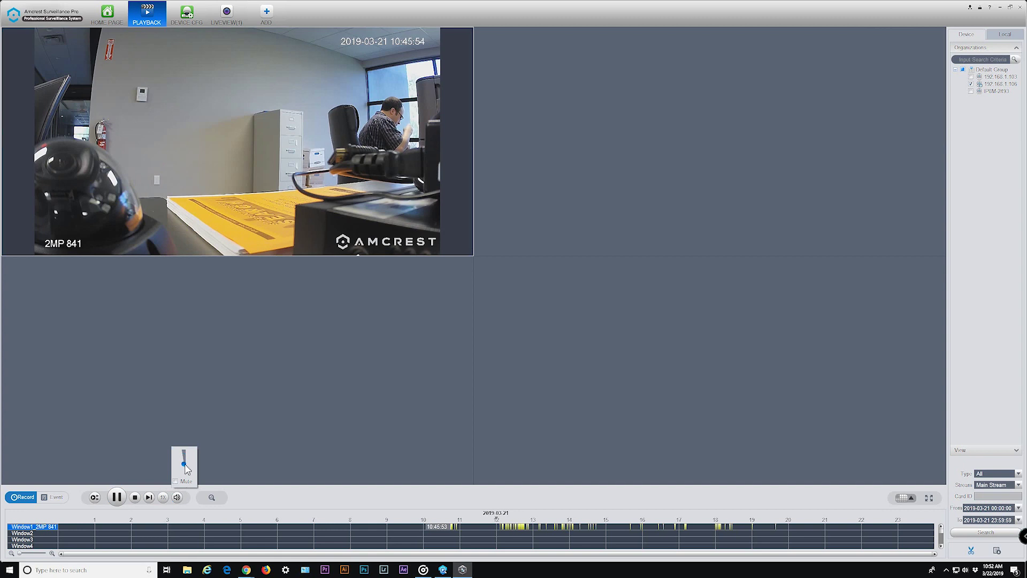
{"action": "left_click", "coordinate": [136, 497]}
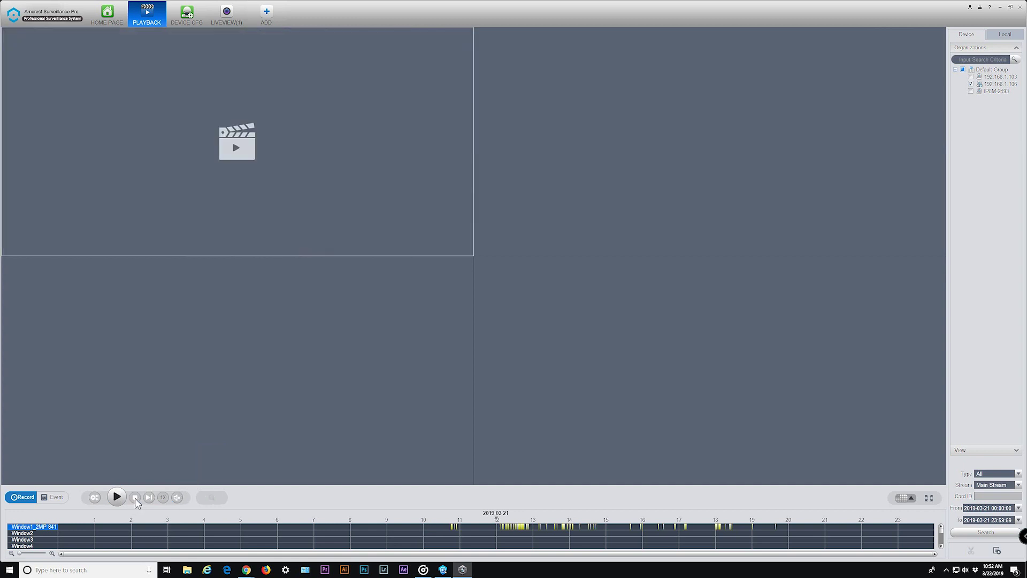
{"action": "left_click", "coordinate": [521, 527]}
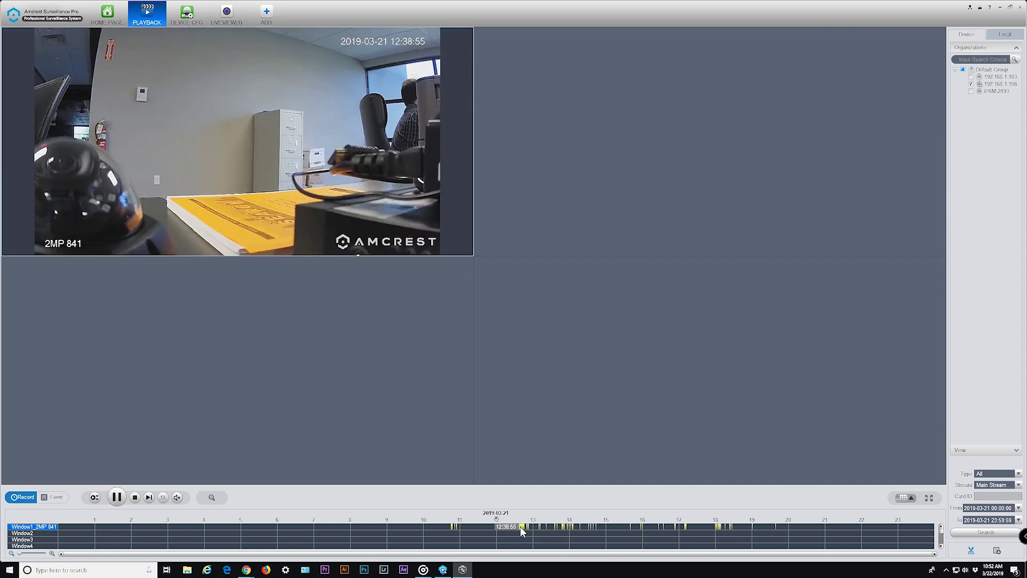
- Zoom into the timeline and switch to the Event list of MD Record clips
{"action": "scroll", "coordinate": [521, 528], "scroll_direction": "up", "scroll_amount": 3}
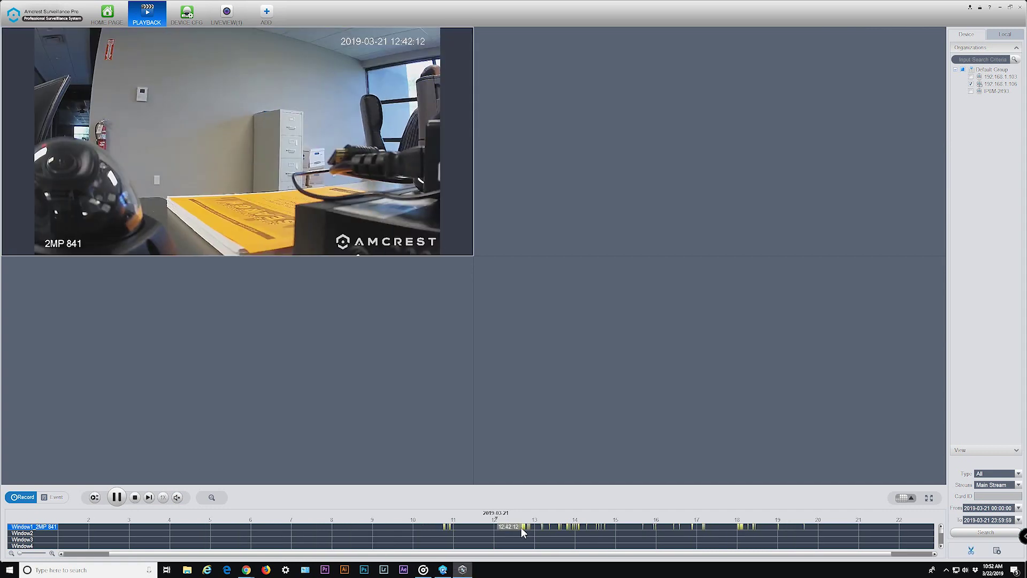
{"action": "scroll", "coordinate": [524, 526], "scroll_direction": "up", "scroll_amount": 3}
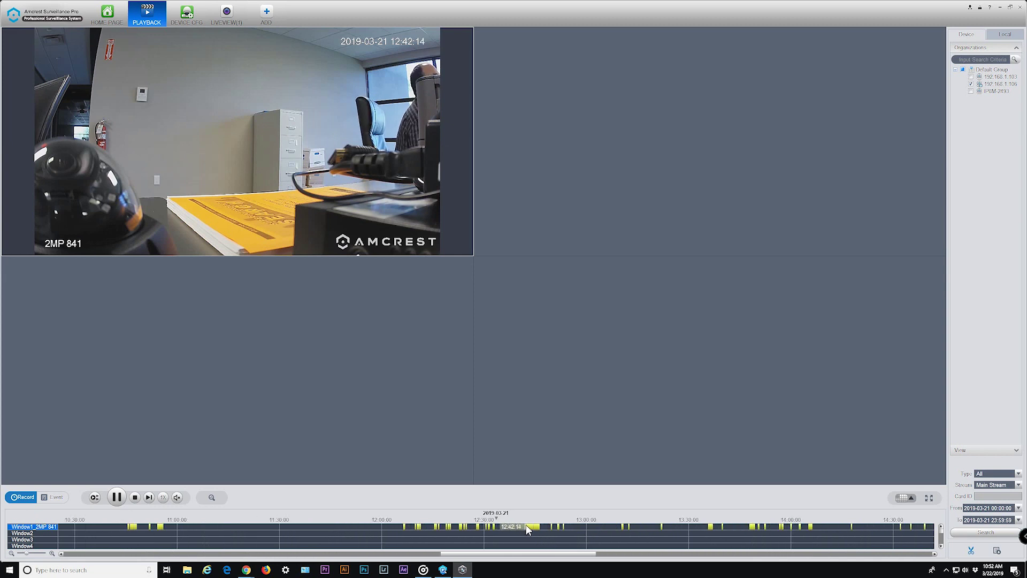
{"action": "left_click", "coordinate": [538, 528]}
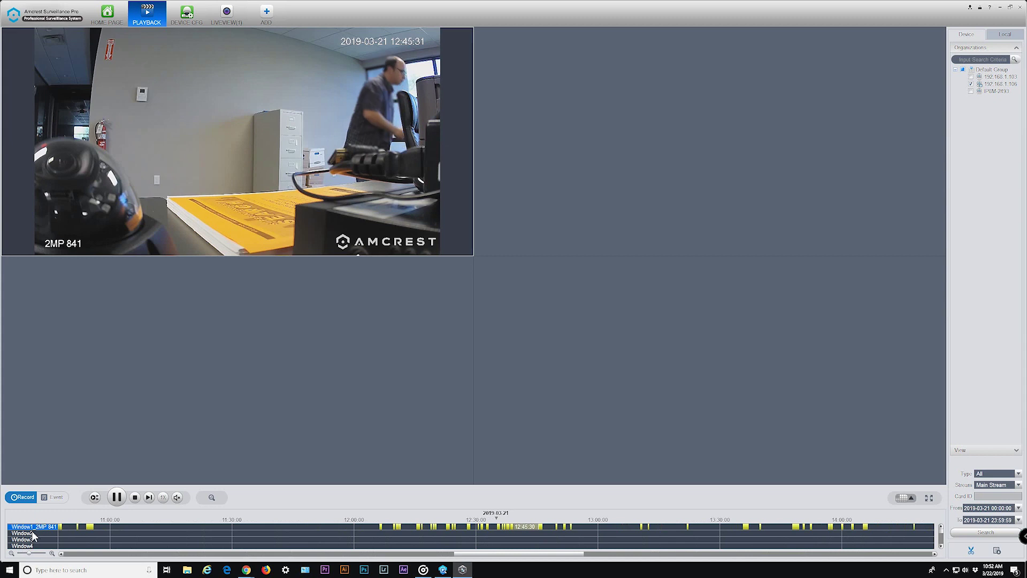
{"action": "left_click", "coordinate": [58, 498]}
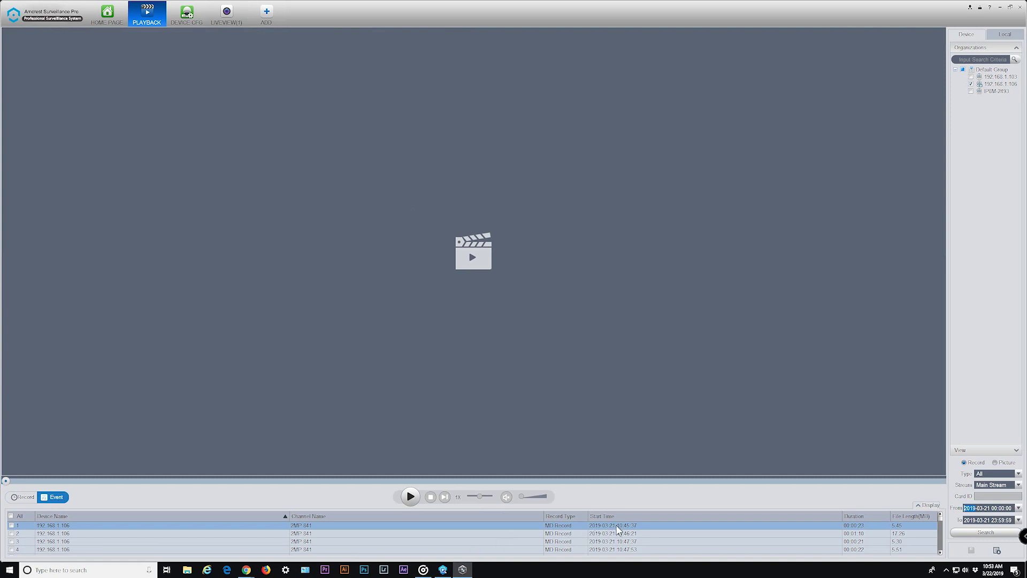
{"action": "left_click", "coordinate": [614, 550]}
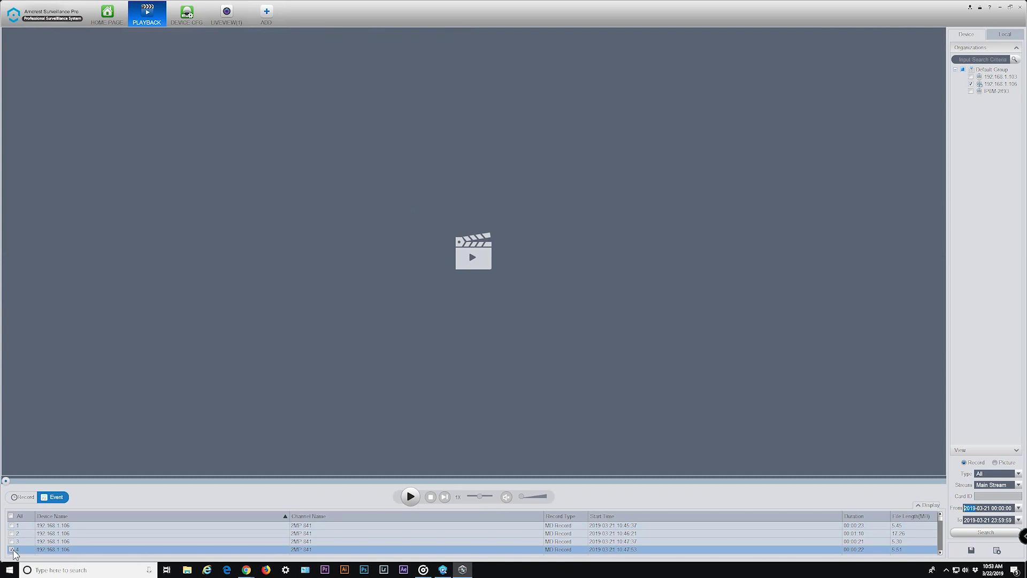
{"action": "left_click", "coordinate": [410, 496]}
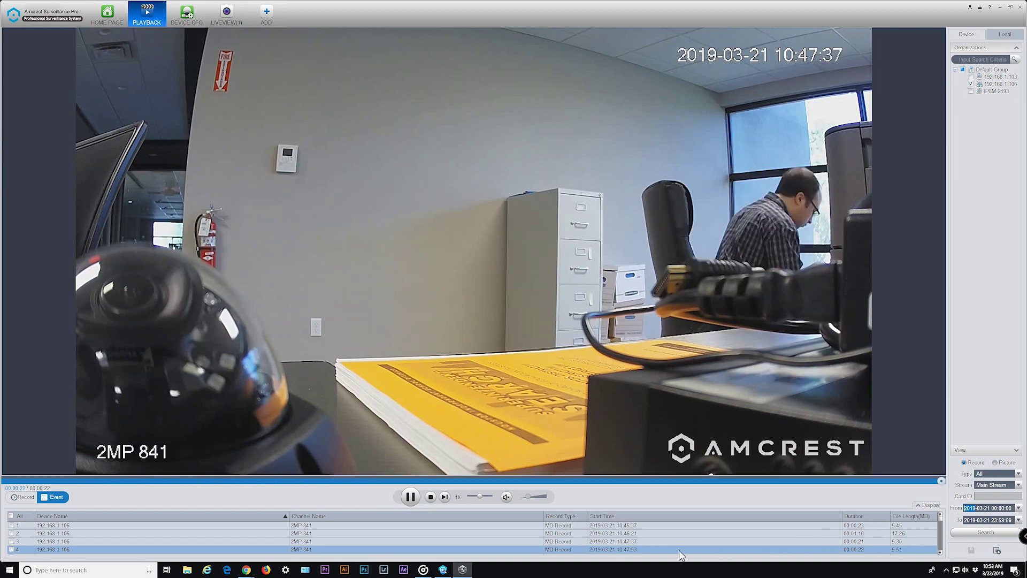
{"action": "left_click", "coordinate": [431, 496]}
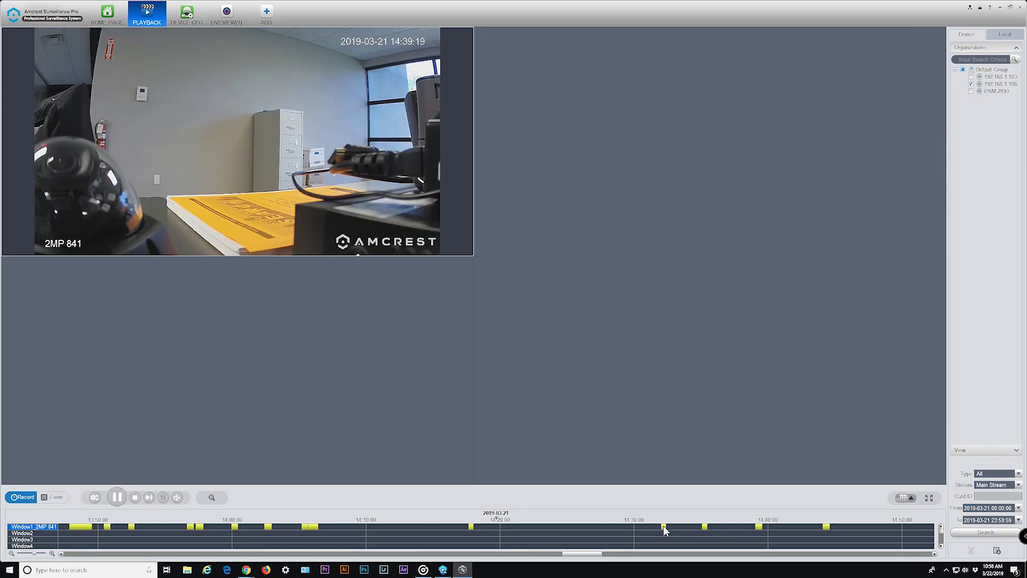
- Return to the Record timeline, jump to 15:56:45 and cut a clip for export
{"action": "left_click", "coordinate": [665, 529]}
{"action": "left_click_drag", "start_coordinate": [594, 555], "coordinate": [636, 555]}
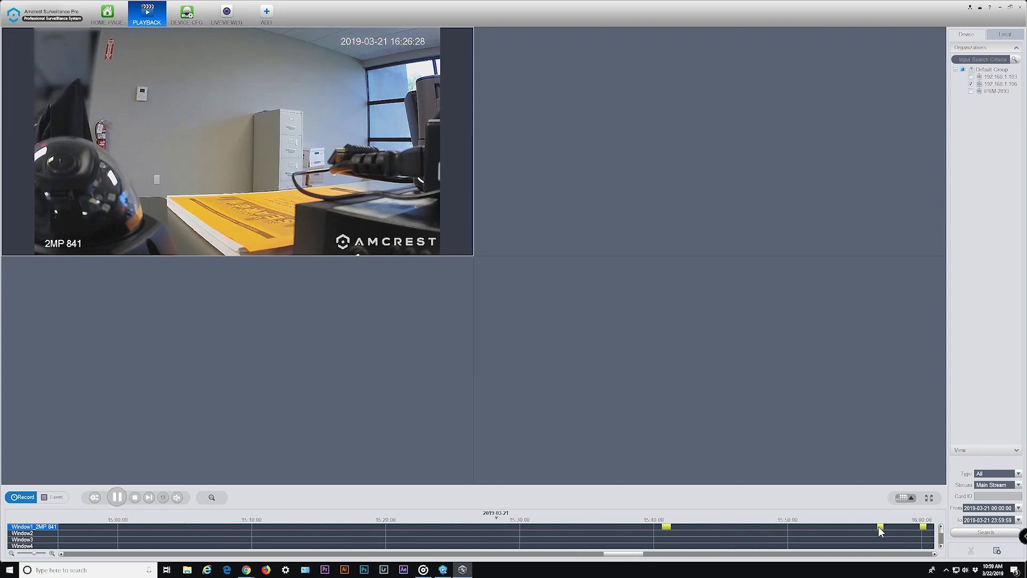
{"action": "left_click", "coordinate": [881, 528]}
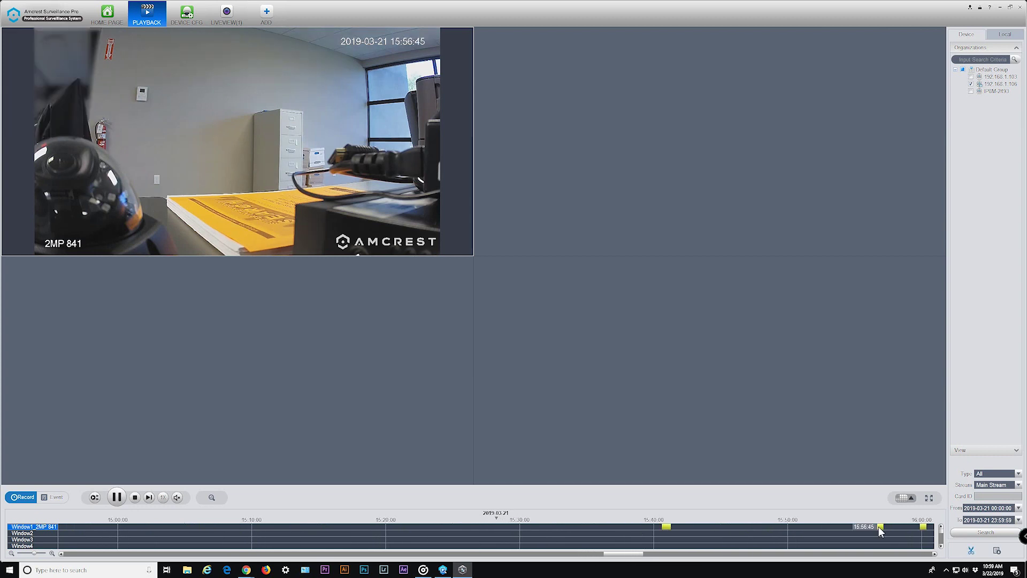
{"action": "left_click", "coordinate": [971, 551]}
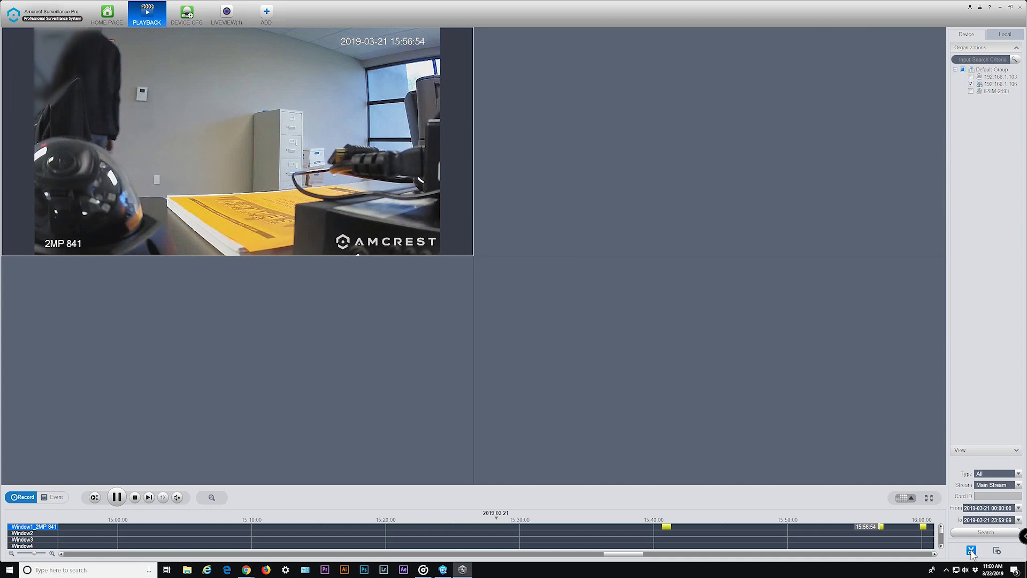
{"action": "left_click", "coordinate": [971, 551]}
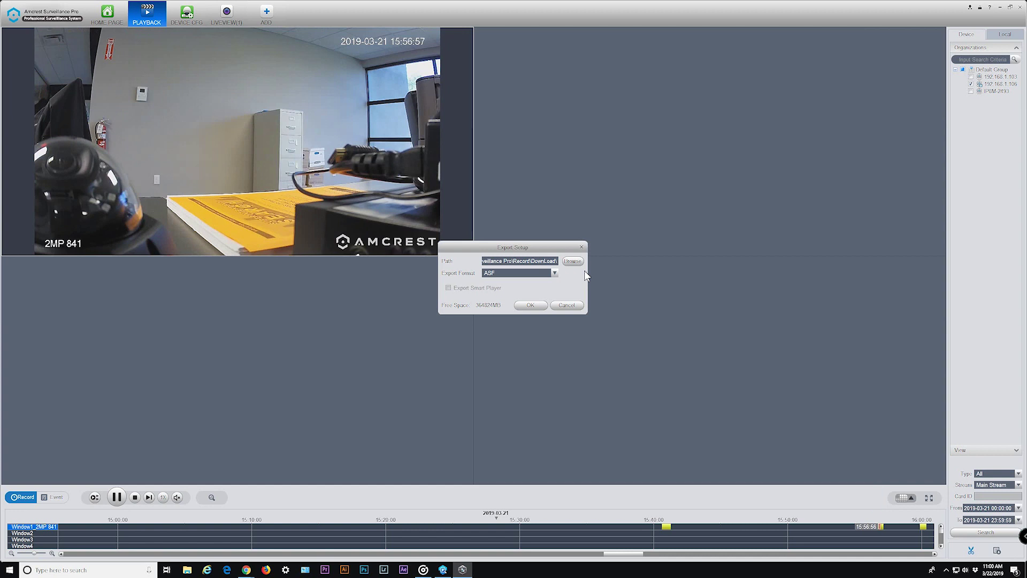
- Export the 15:56 clip to the DownLoad folder in ASF format
{"action": "left_click", "coordinate": [572, 261]}
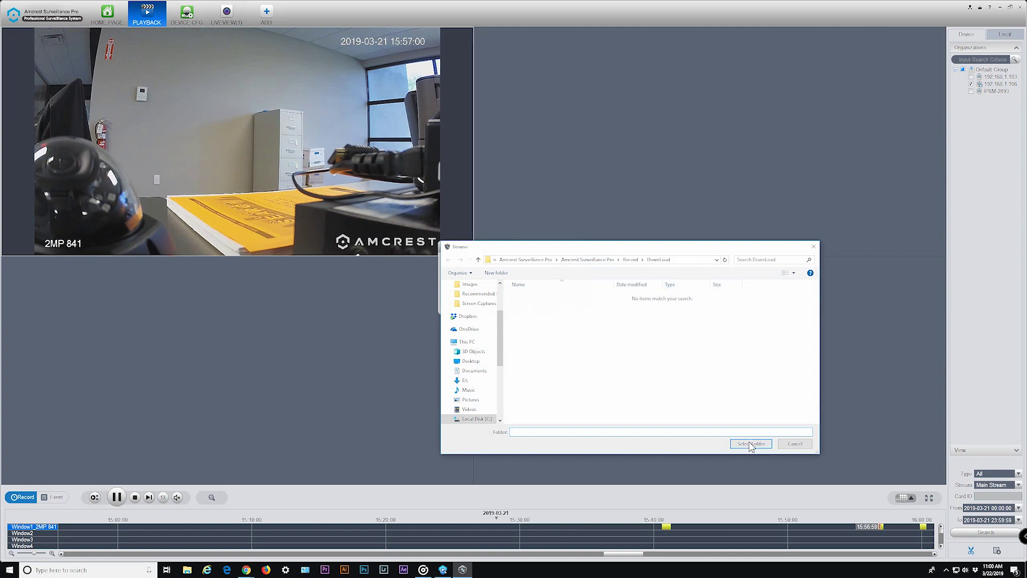
{"action": "left_click", "coordinate": [751, 443]}
{"action": "left_click", "coordinate": [555, 274]}
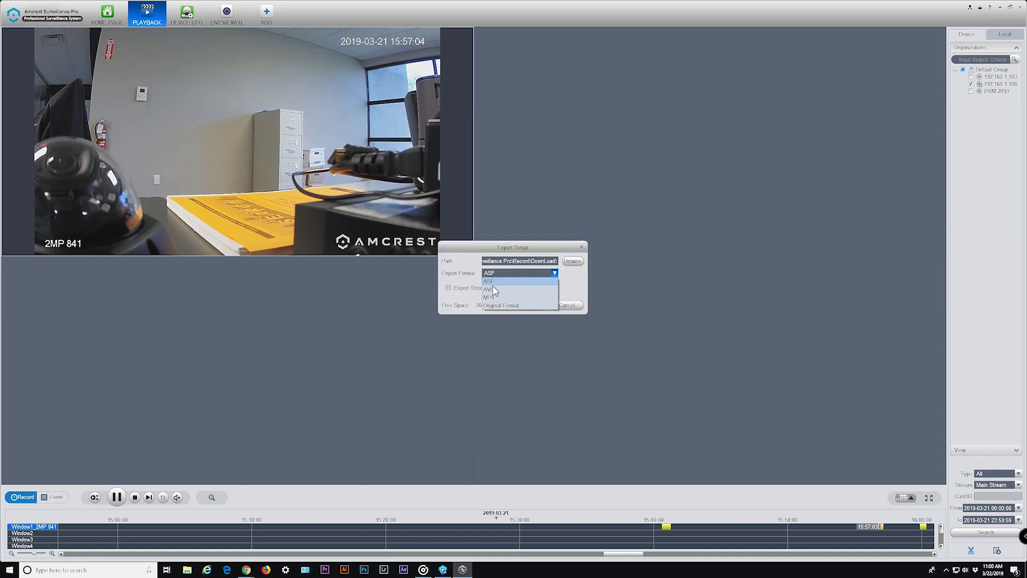
{"action": "left_click", "coordinate": [517, 306]}
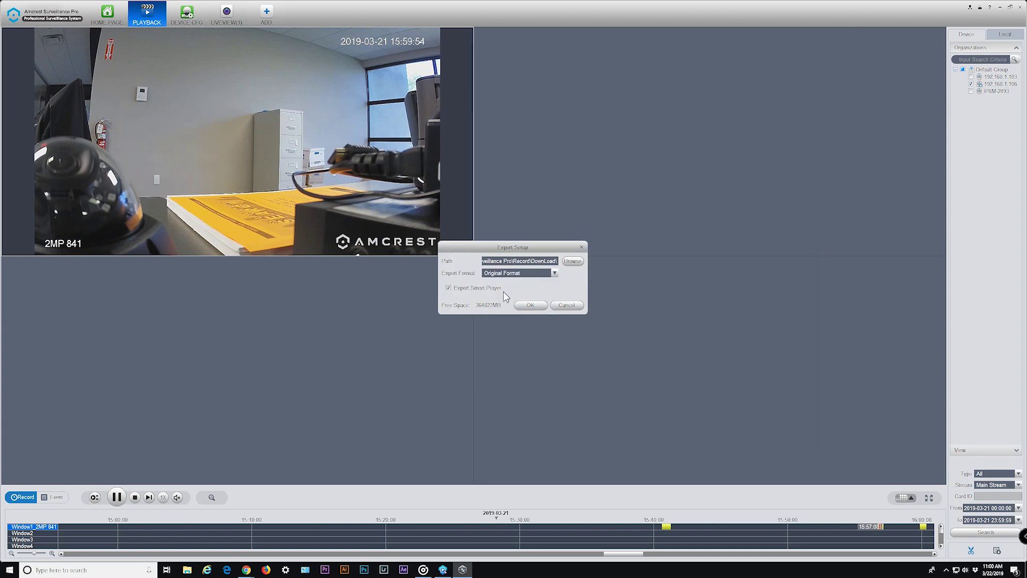
{"action": "left_click", "coordinate": [449, 288]}
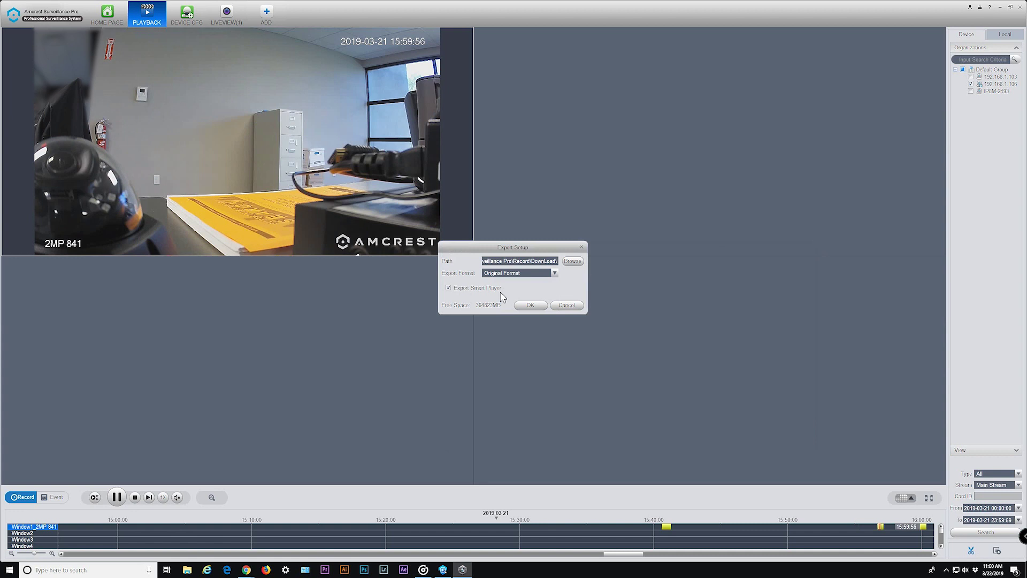
{"action": "left_click", "coordinate": [555, 273]}
{"action": "left_click", "coordinate": [516, 286]}
{"action": "left_click", "coordinate": [530, 305]}
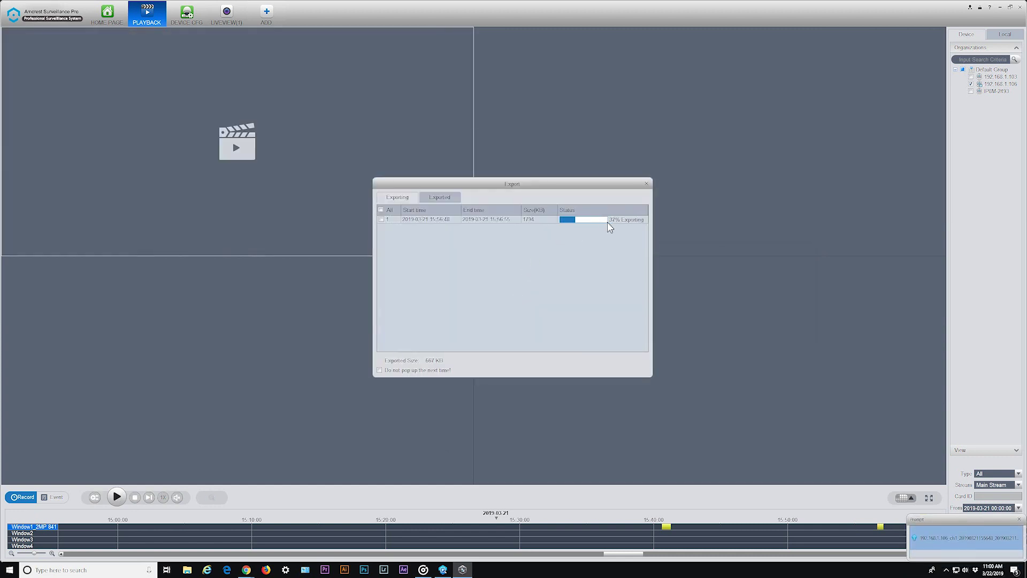
- Check the 1794 KB finished export, close the dialog and return to the event list
{"action": "left_click", "coordinate": [439, 198]}
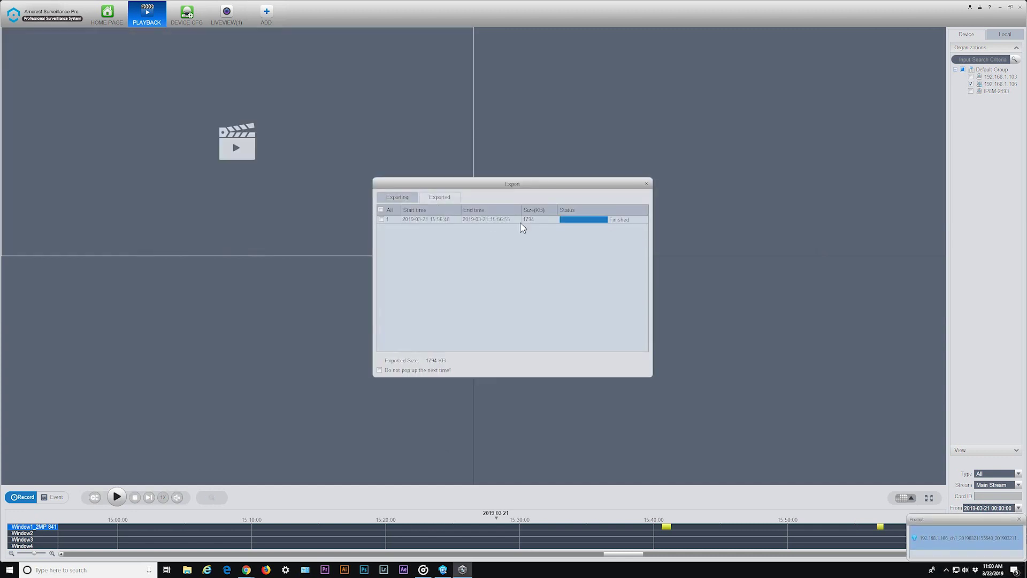
{"action": "left_click", "coordinate": [646, 184]}
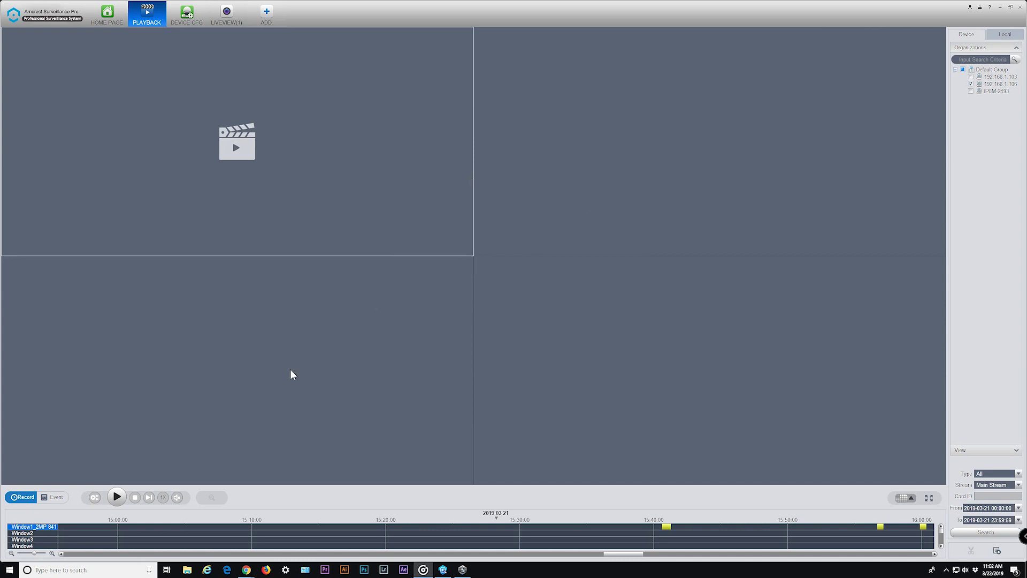
{"action": "left_click", "coordinate": [57, 497]}
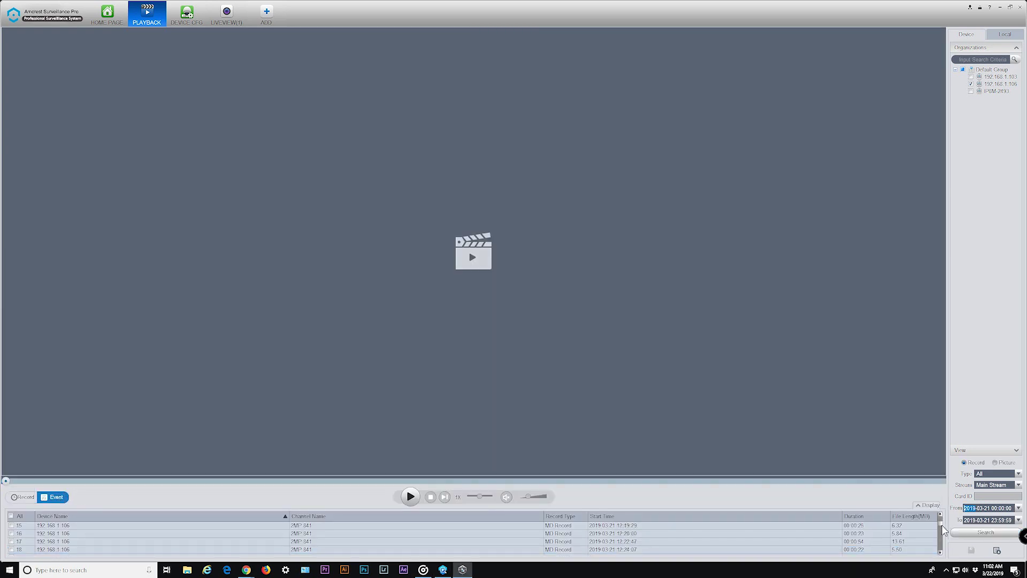
- Export the 12:36:26 MD Record event clip as ASF and confirm the 5441 KB export
{"action": "scroll", "coordinate": [943, 527], "scroll_direction": "down", "scroll_amount": 8}
{"action": "left_click", "coordinate": [615, 534]}
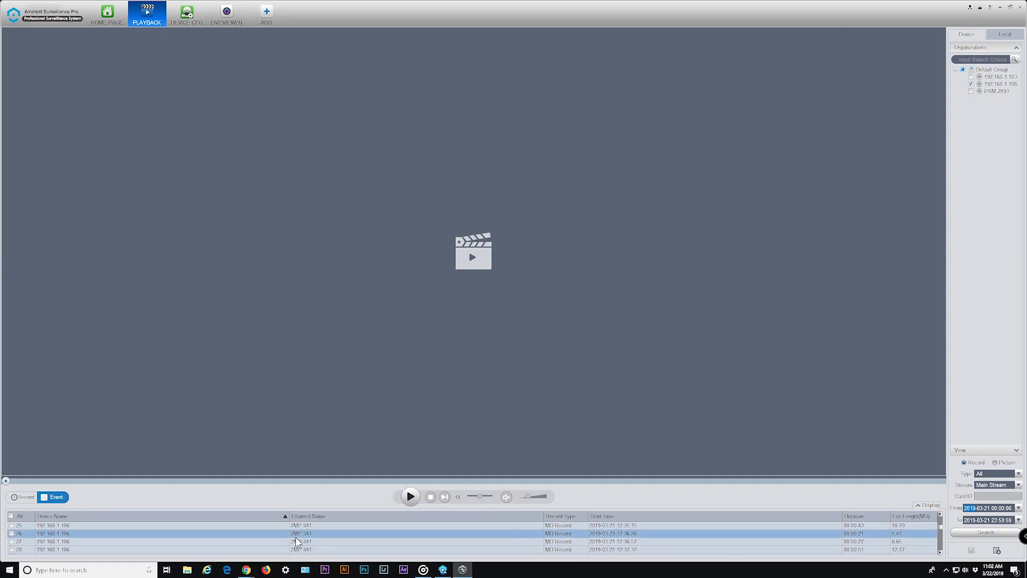
{"action": "left_click", "coordinate": [12, 533]}
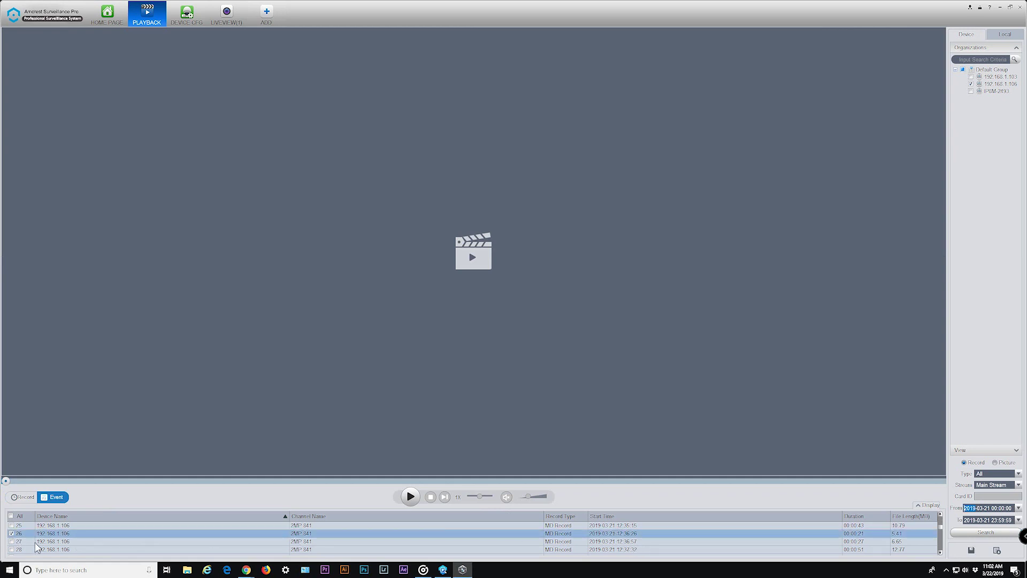
{"action": "left_click", "coordinate": [971, 551]}
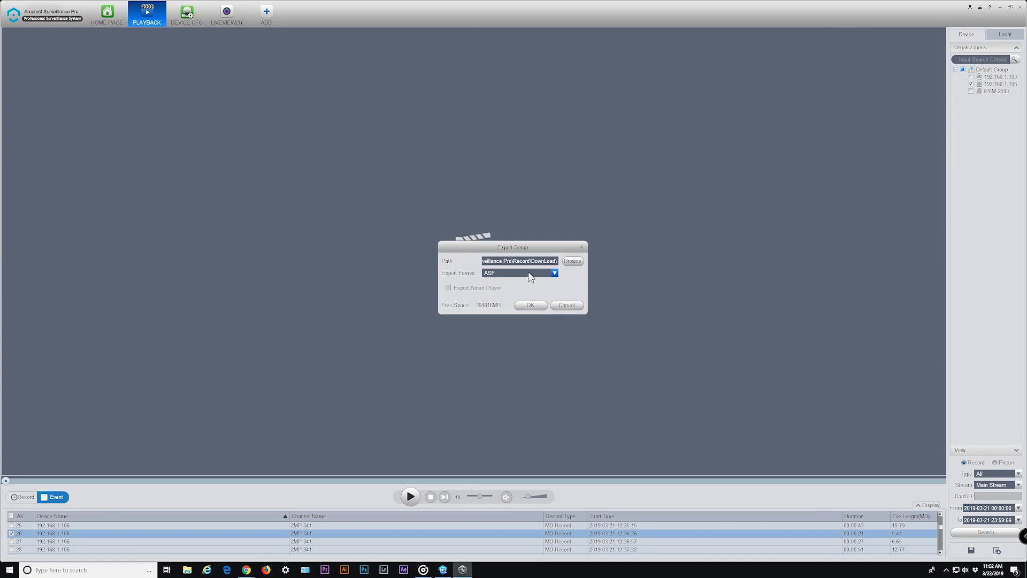
{"action": "left_click", "coordinate": [531, 305]}
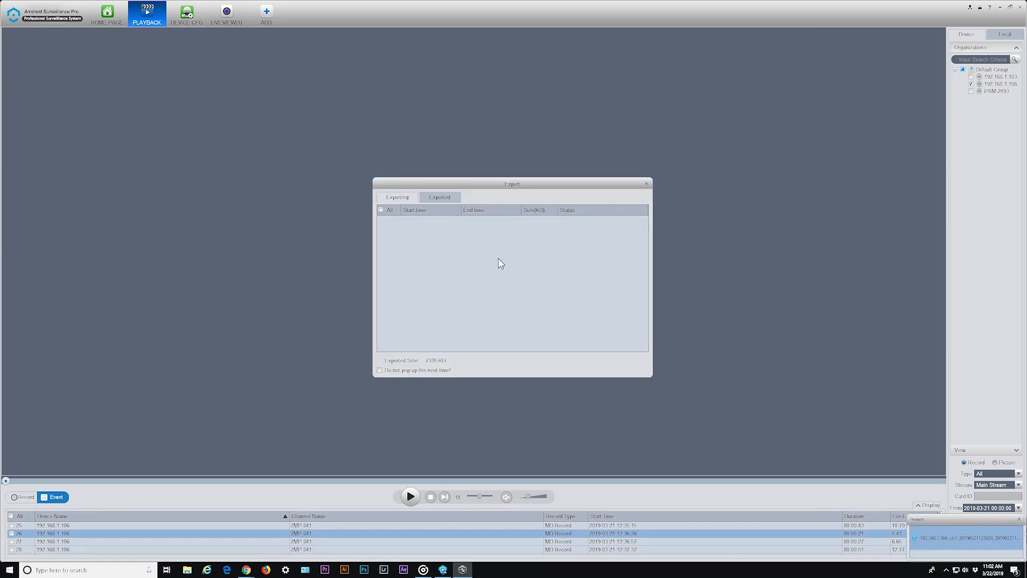
{"action": "left_click", "coordinate": [443, 197]}
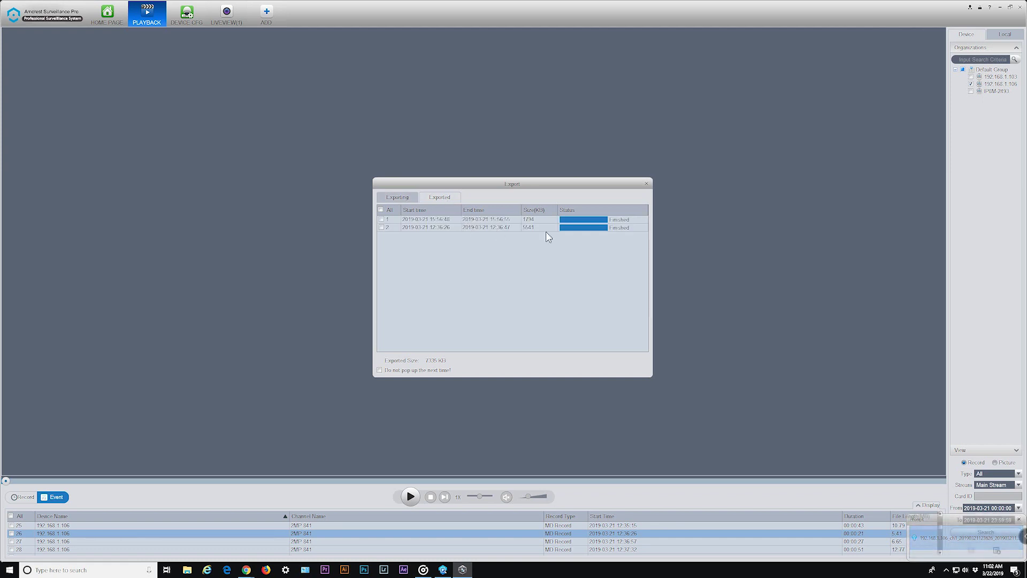
{"action": "left_click", "coordinate": [646, 183]}
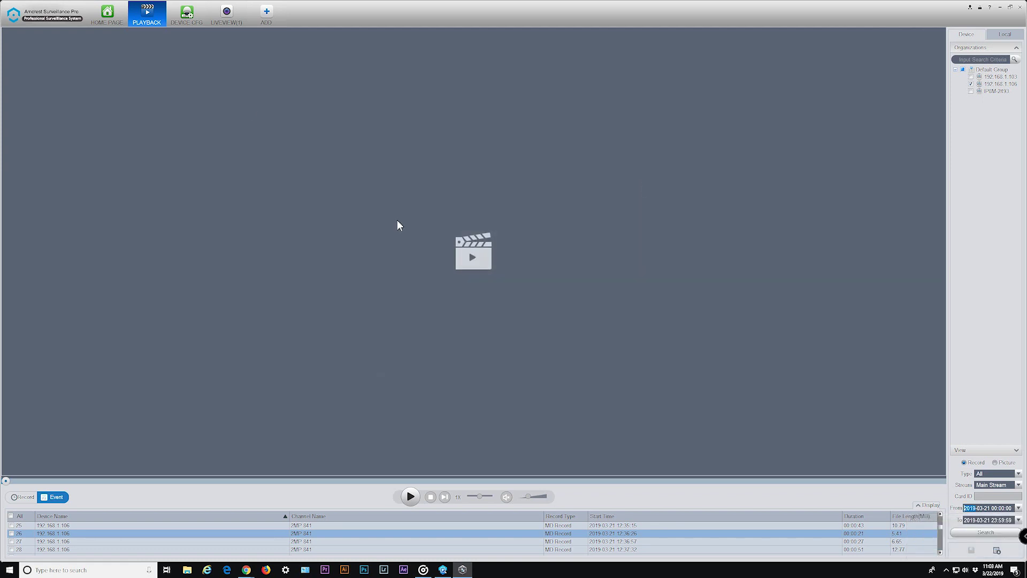
- Open the ALARM page from the Home Page and scroll through the 361 Motion Detect alarms
{"action": "left_click", "coordinate": [110, 16]}
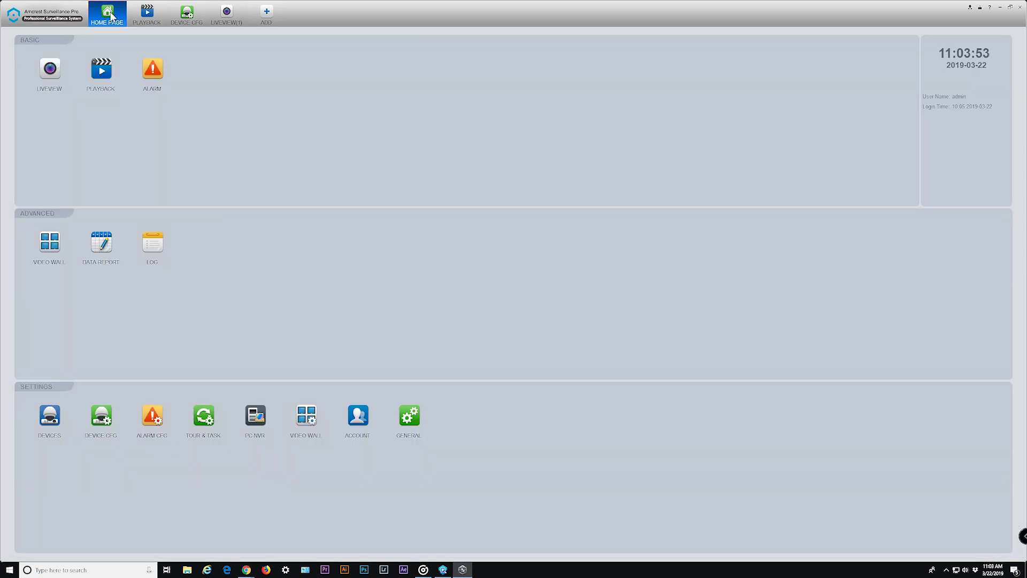
{"action": "left_click", "coordinate": [151, 69]}
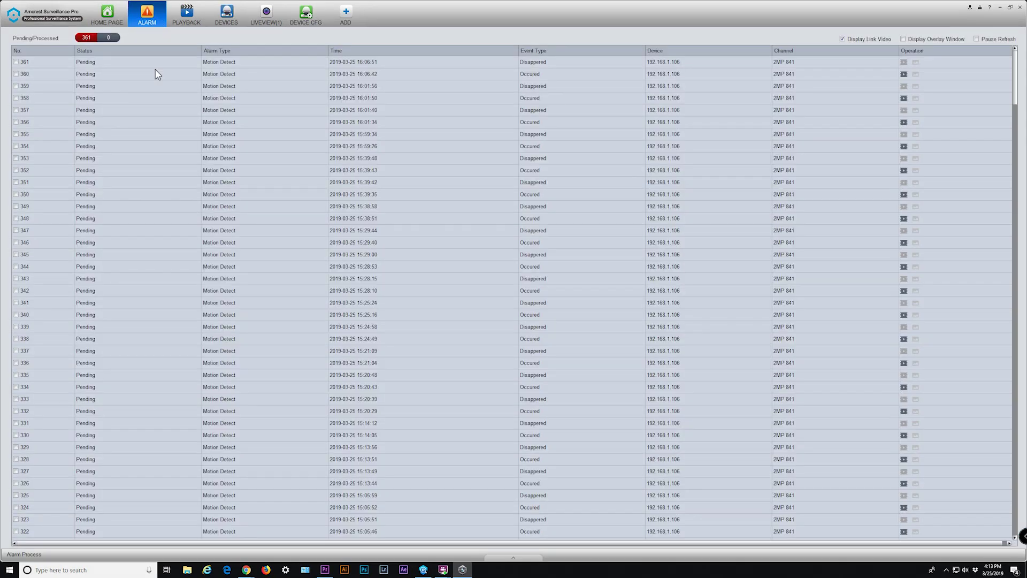
{"action": "scroll", "coordinate": [454, 210], "scroll_direction": "down", "scroll_amount": 19}
{"action": "scroll", "coordinate": [455, 224], "scroll_direction": "down", "scroll_amount": 19}
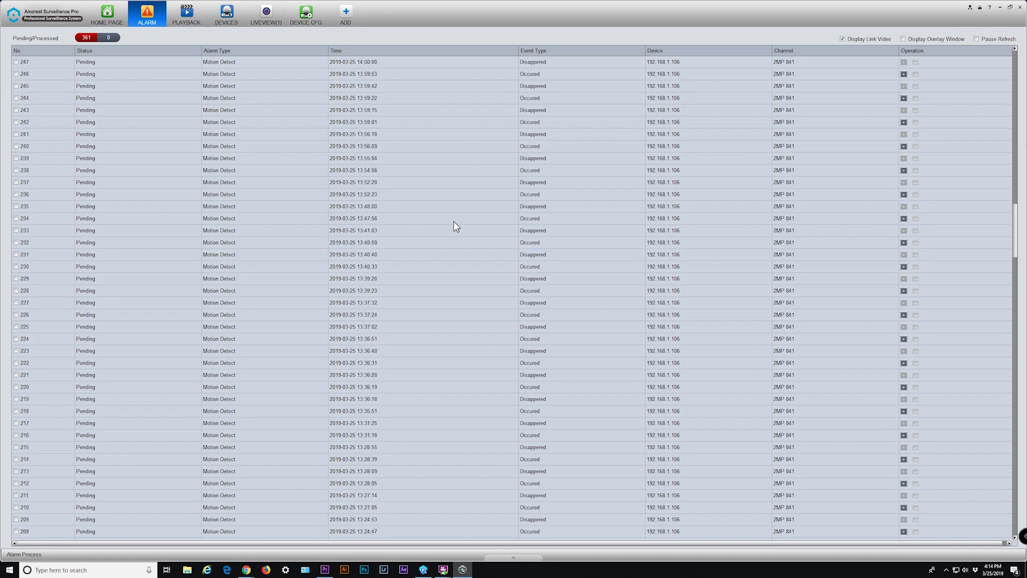
{"action": "scroll", "coordinate": [454, 224], "scroll_direction": "up", "scroll_amount": 20}
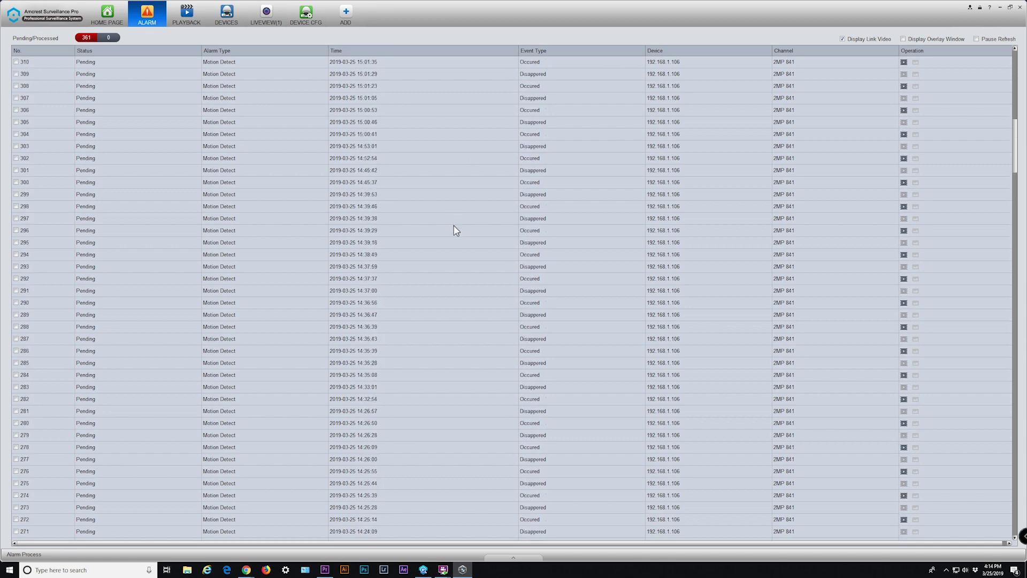
{"action": "scroll", "coordinate": [455, 231], "scroll_direction": "up", "scroll_amount": 11}
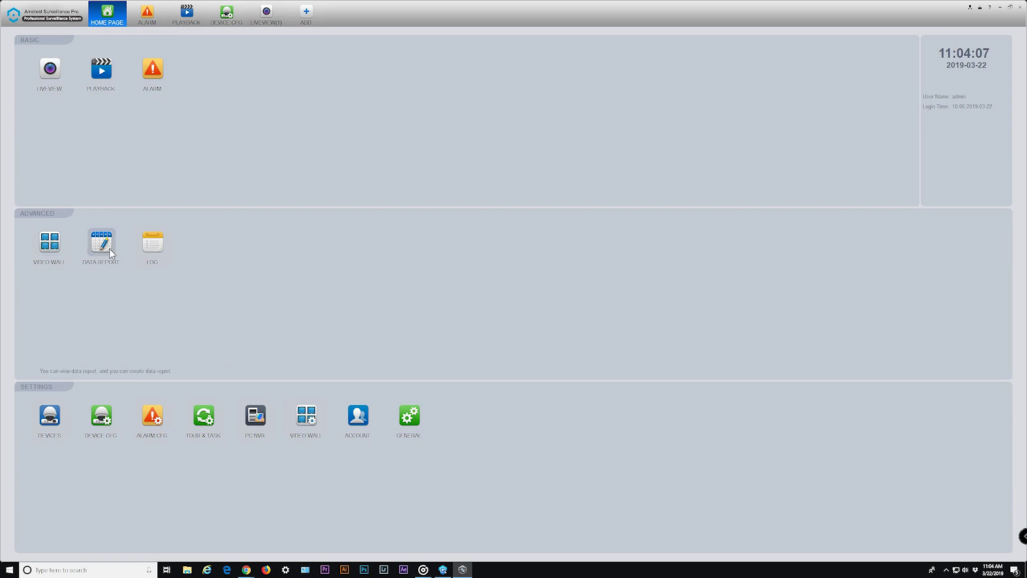
- Search the People Count data report for camera 192.168.1.106, which returns no data
{"action": "left_click", "coordinate": [60, 249]}
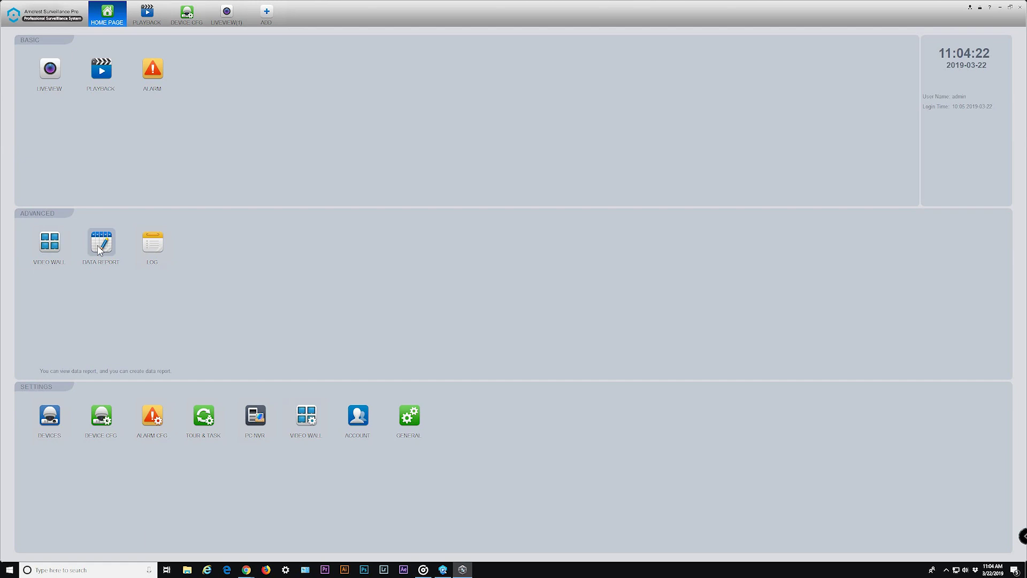
{"action": "left_click", "coordinate": [100, 250]}
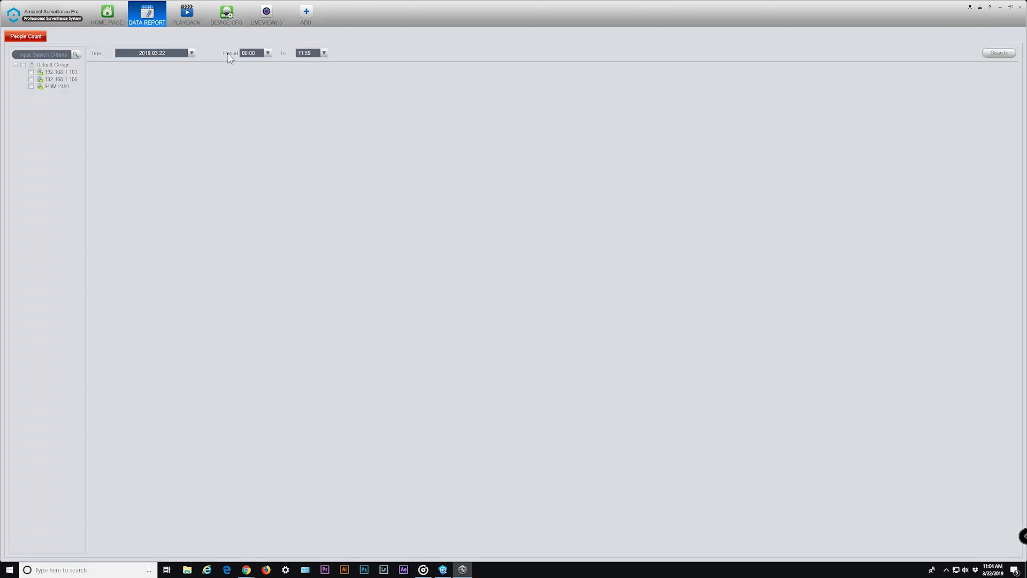
{"action": "left_click", "coordinate": [31, 79]}
{"action": "left_click", "coordinate": [995, 54]}
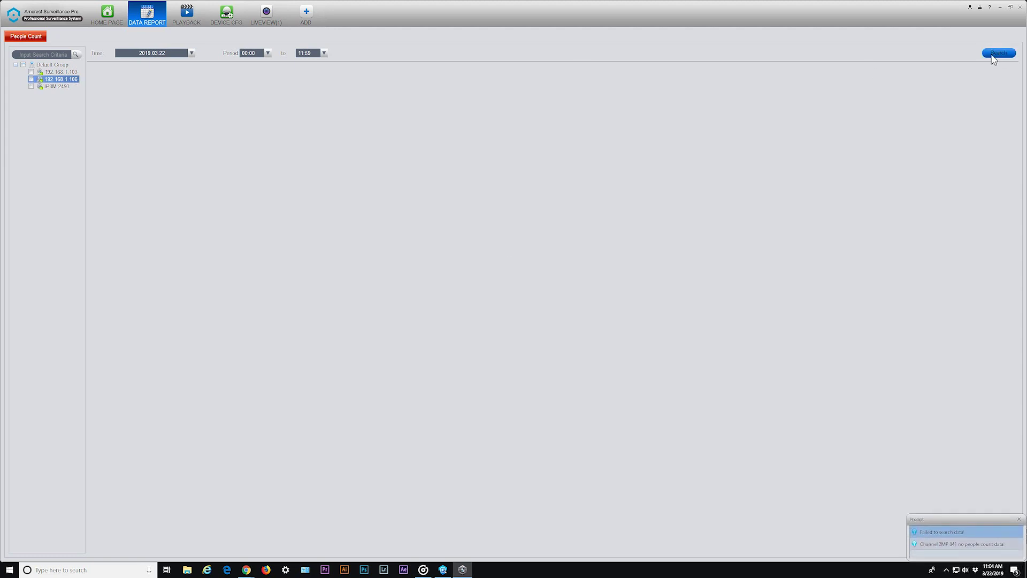
{"action": "left_click", "coordinate": [162, 5]}
- Search the Client Log for 2019-03-21 Operation entries
{"action": "left_click", "coordinate": [153, 243]}
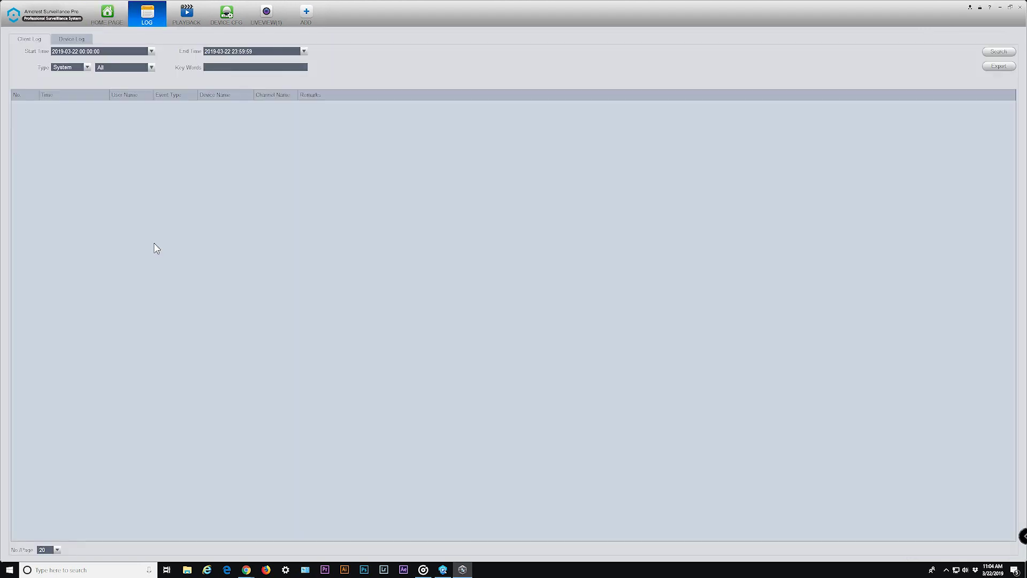
{"action": "left_click", "coordinate": [71, 41]}
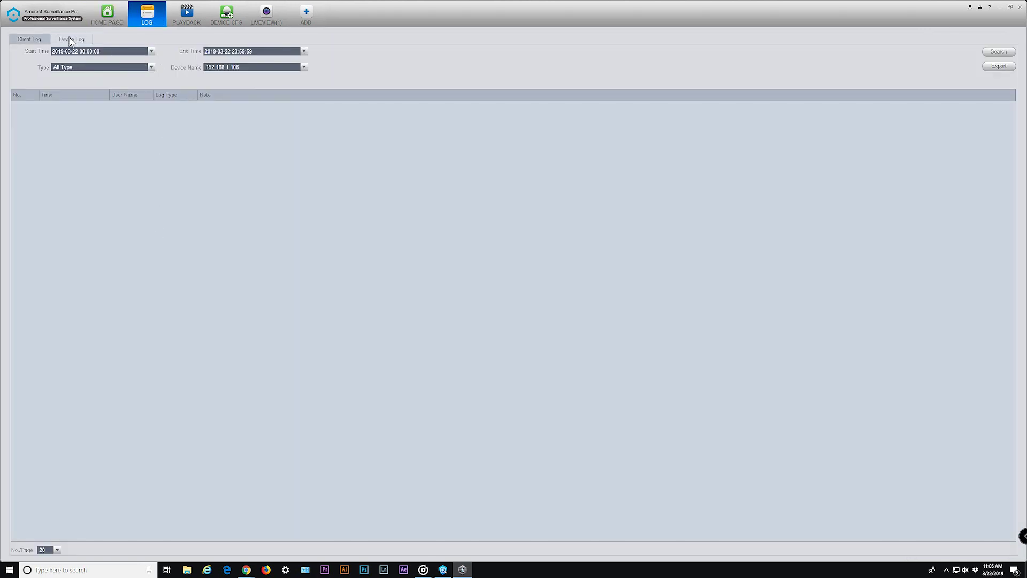
{"action": "left_click", "coordinate": [37, 41]}
{"action": "left_click", "coordinate": [996, 52]}
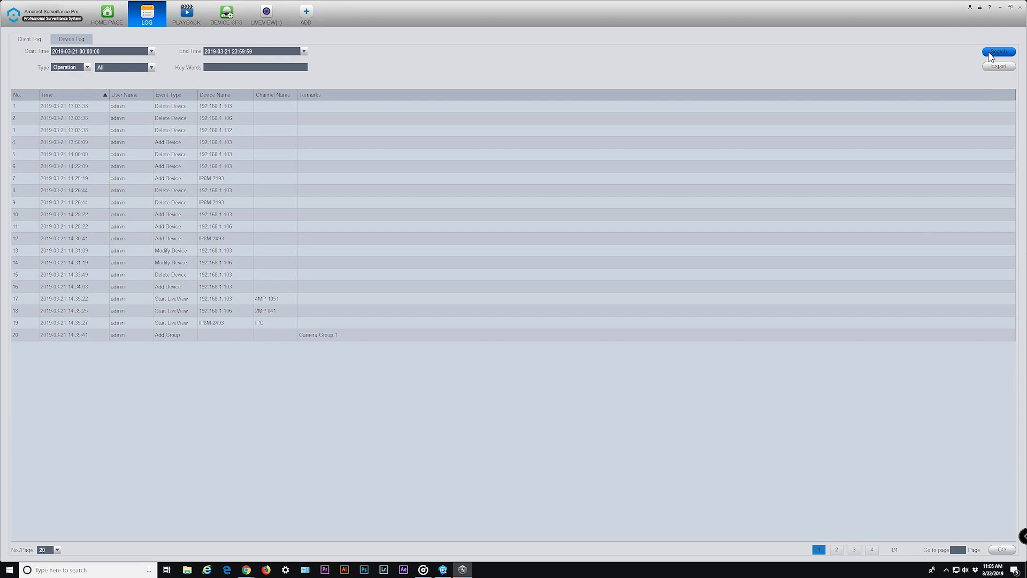
- Export the operation log results to a file and close the LOG tab
{"action": "left_click", "coordinate": [998, 66]}
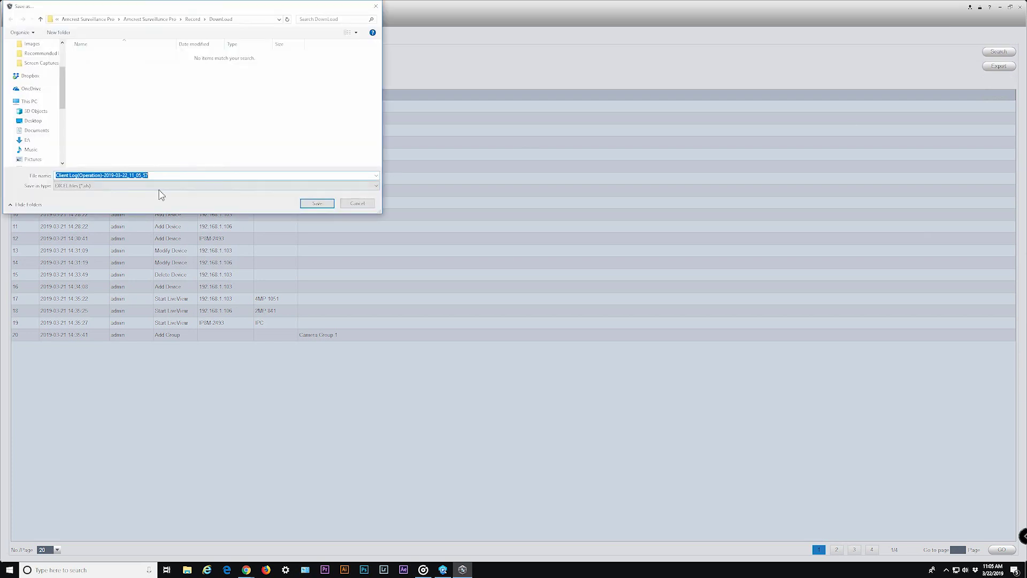
{"action": "left_click", "coordinate": [324, 205]}
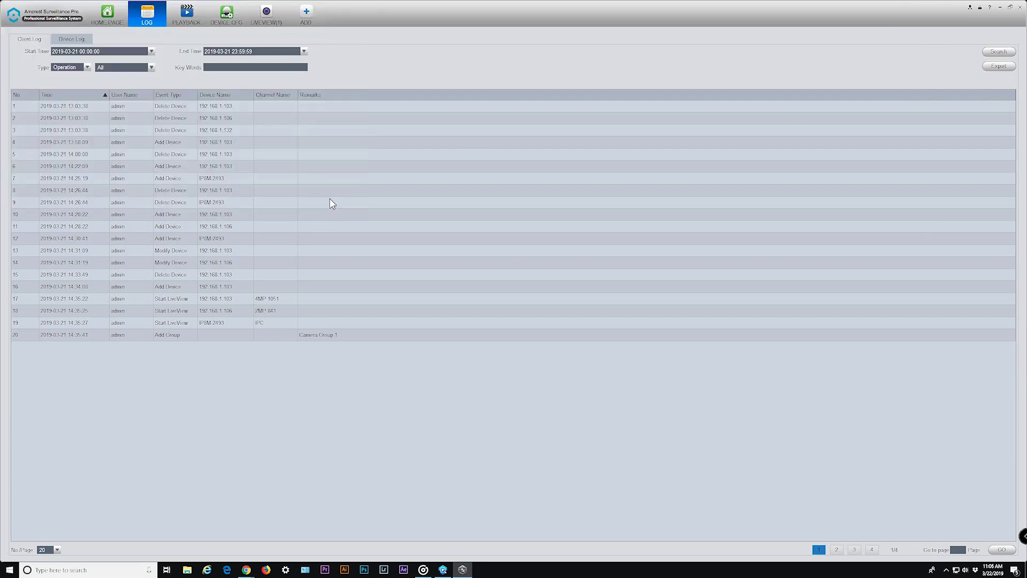
{"action": "left_click", "coordinate": [162, 5]}
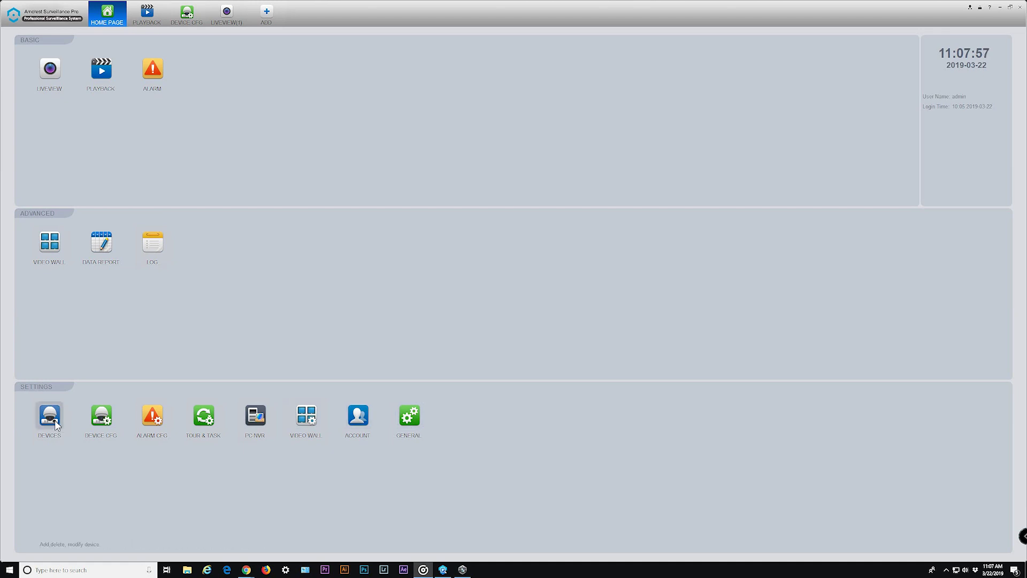
- Set camera 192.168.1.106's TCP/IP mode to Static and view its ports (TCP 37777, HTTP 80, RTSP 554)
{"action": "left_click", "coordinate": [108, 418]}
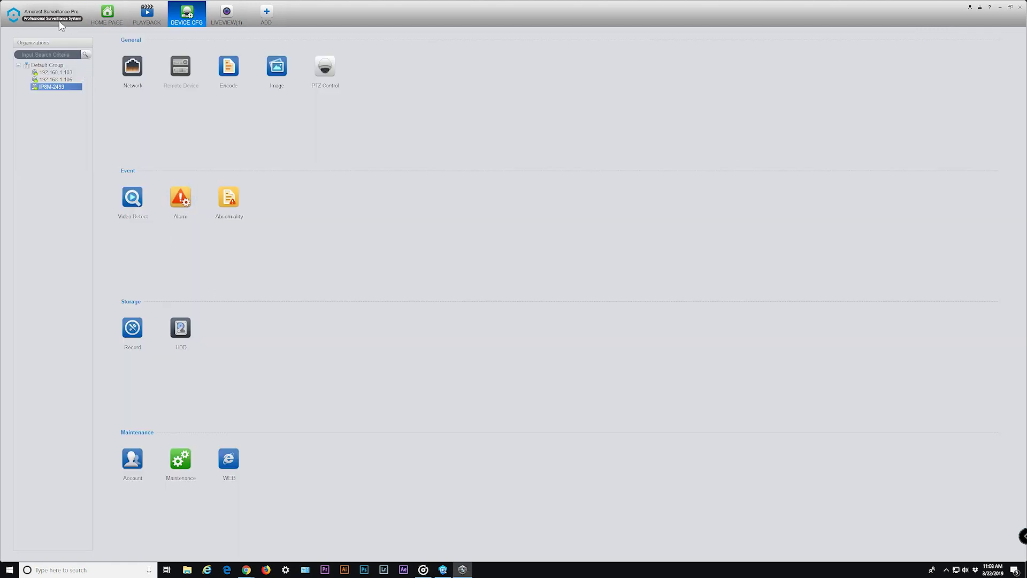
{"action": "left_click", "coordinate": [47, 79]}
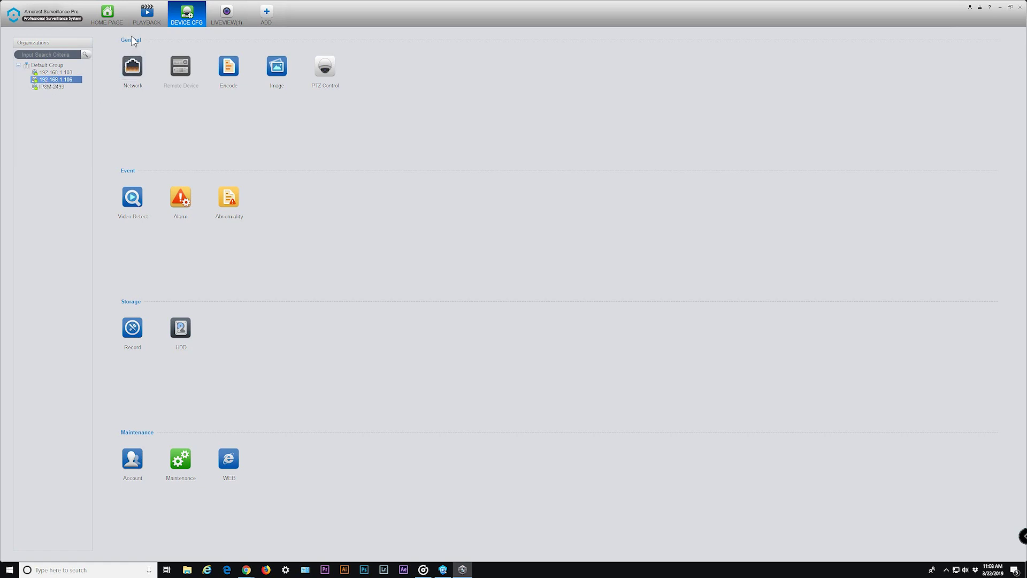
{"action": "left_click", "coordinate": [132, 68]}
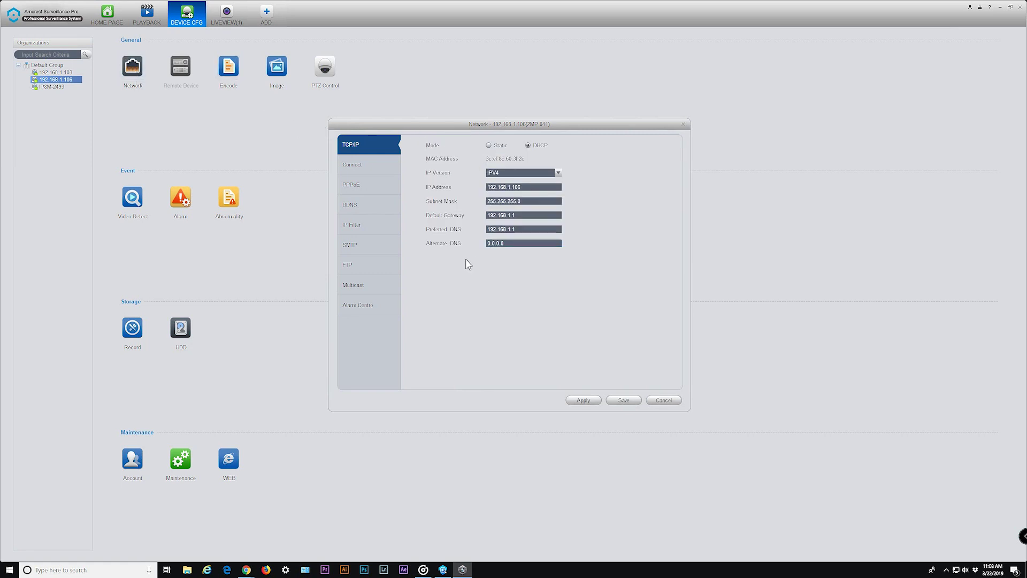
{"action": "left_click", "coordinate": [370, 152]}
{"action": "left_click", "coordinate": [591, 401]}
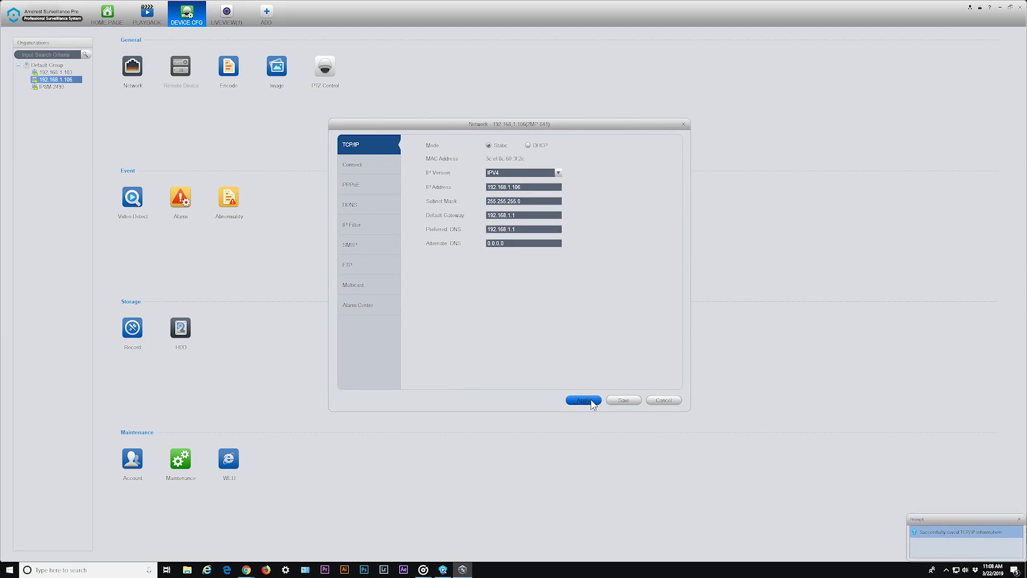
{"action": "left_click", "coordinate": [362, 165]}
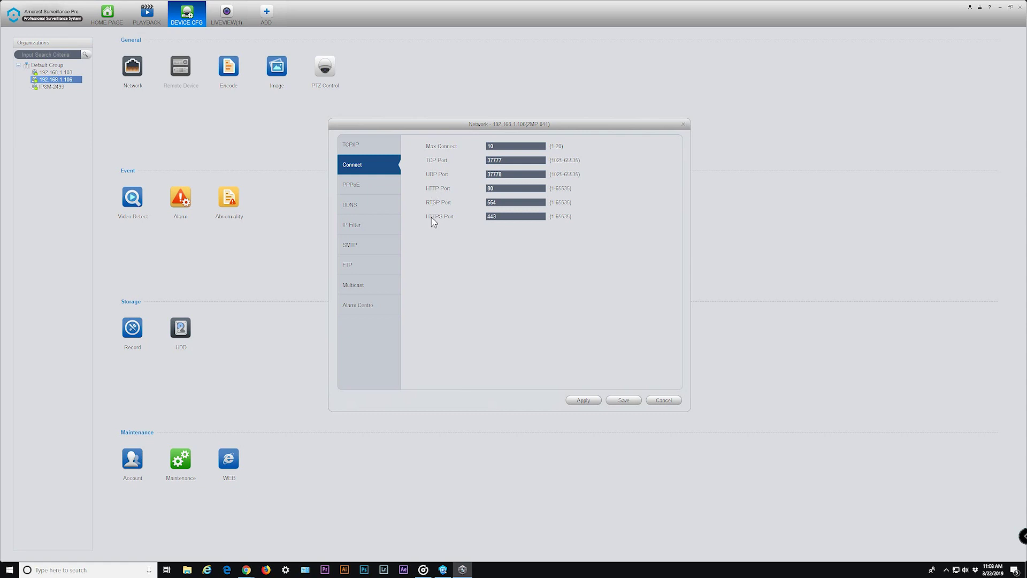
- Review the camera's PPPoE and DDNS pages, then the IP Filter page with its empty whitelist
{"action": "left_click", "coordinate": [357, 191]}
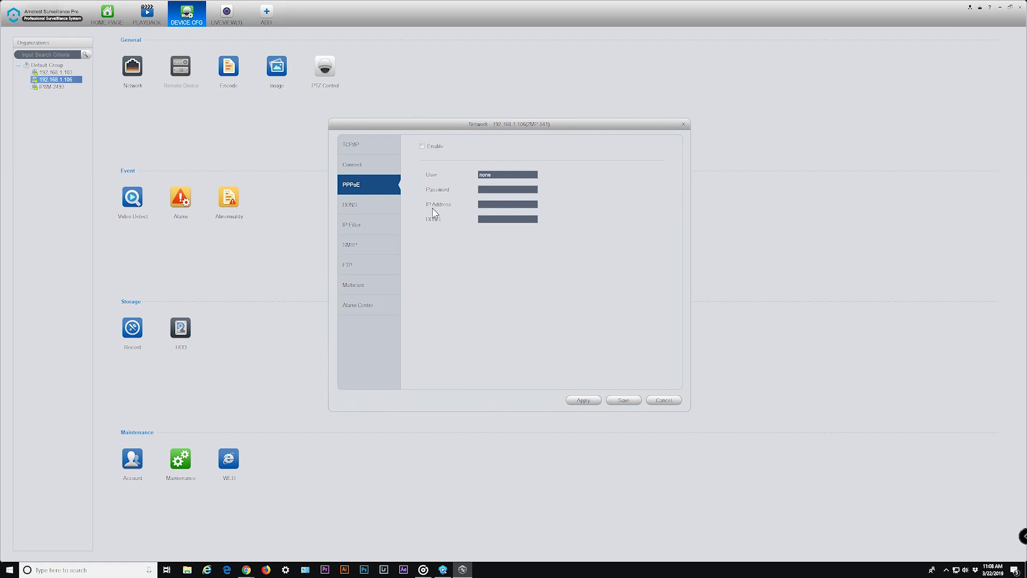
{"action": "left_click", "coordinate": [357, 207]}
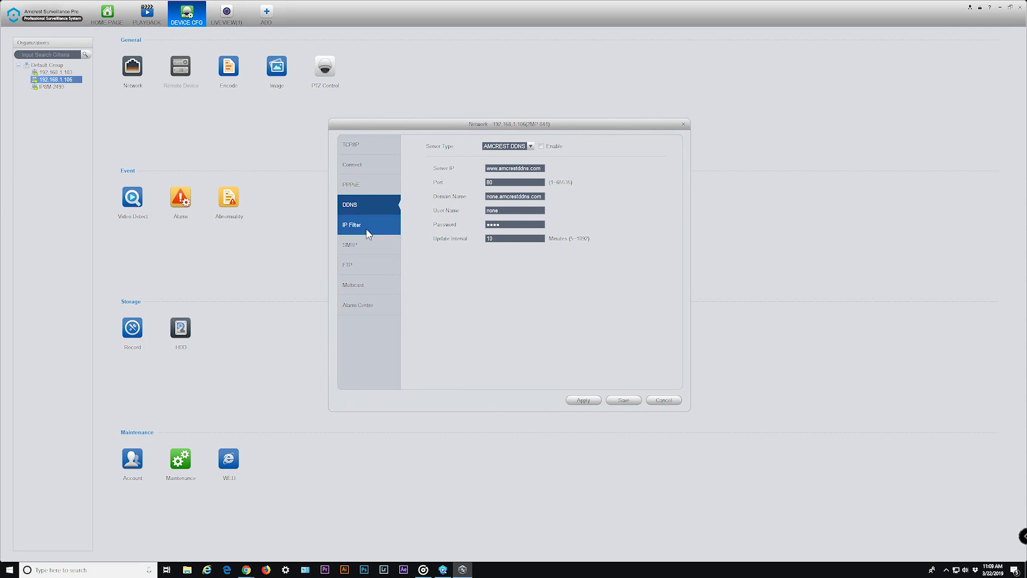
{"action": "left_click", "coordinate": [367, 226]}
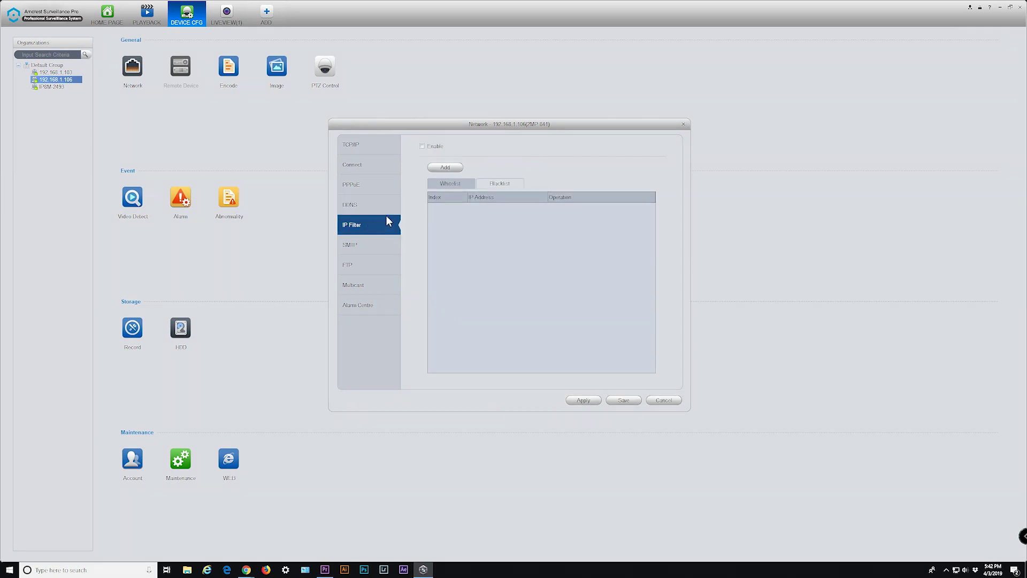
- Enable IP filtering and add 192.168.2.254 to the blacklist
{"action": "left_click", "coordinate": [422, 146]}
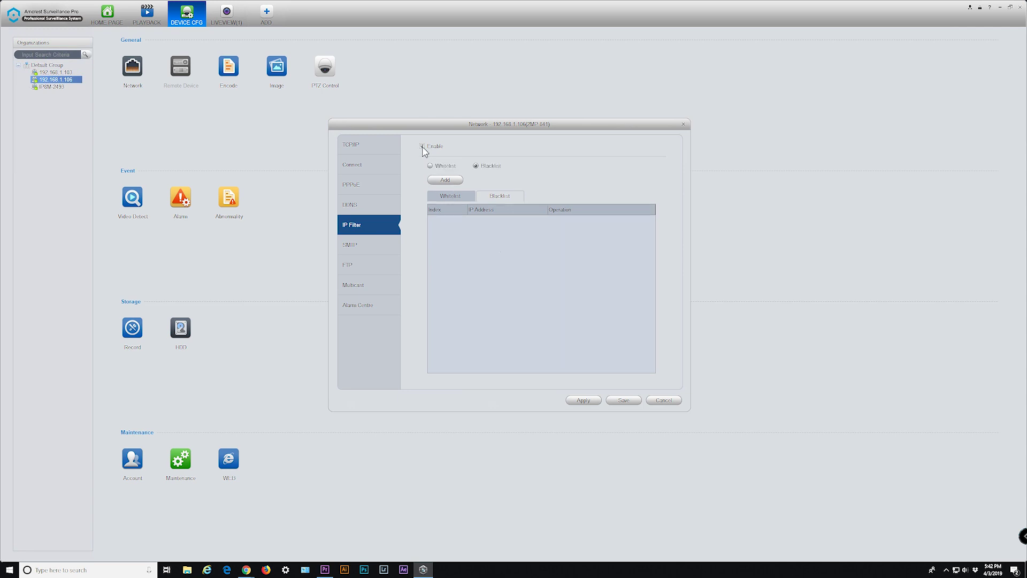
{"action": "left_click", "coordinate": [450, 197]}
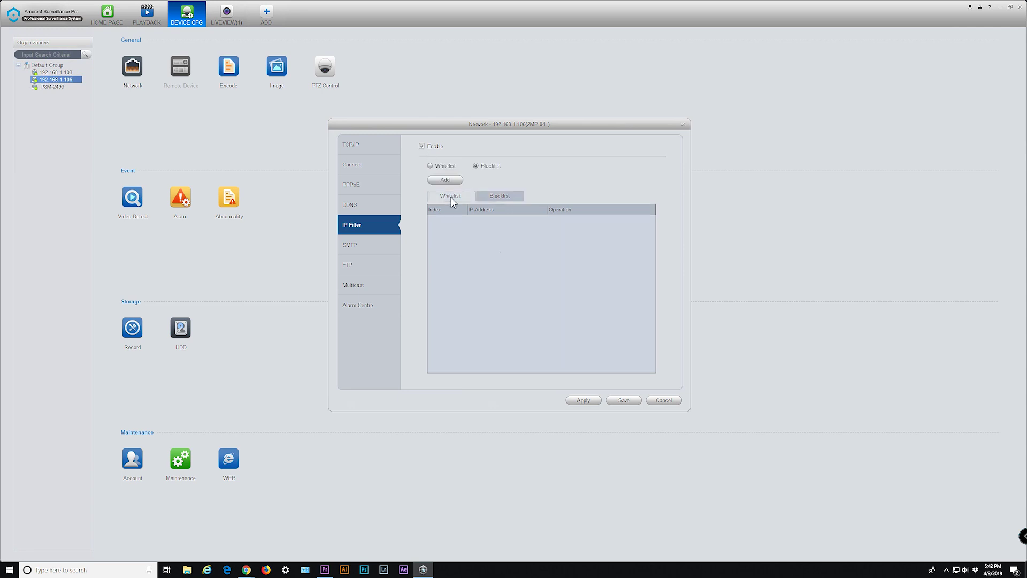
{"action": "left_click", "coordinate": [488, 199]}
{"action": "left_click", "coordinate": [456, 183]}
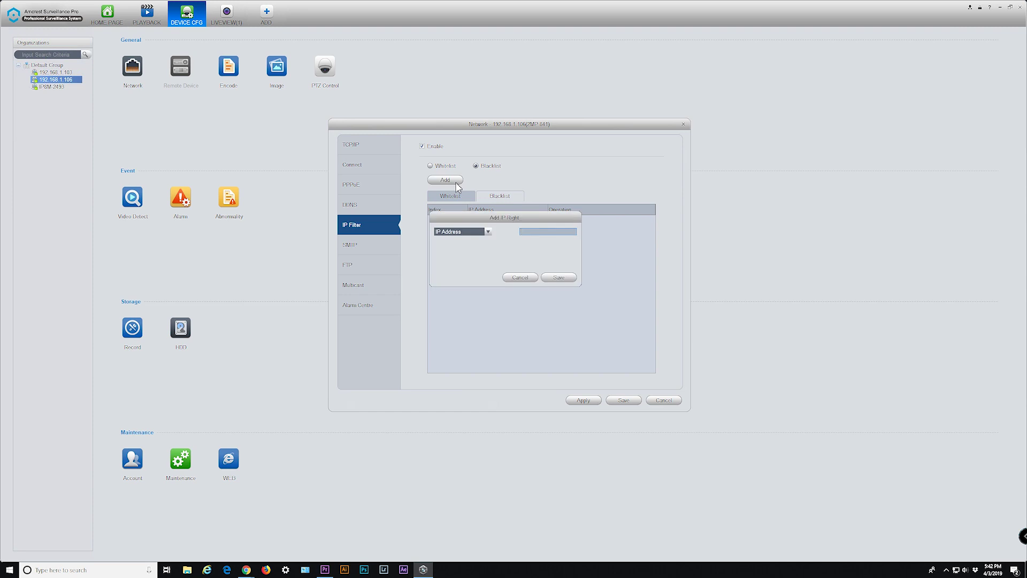
{"action": "left_click", "coordinate": [546, 233]}
{"action": "left_click", "coordinate": [561, 277]}
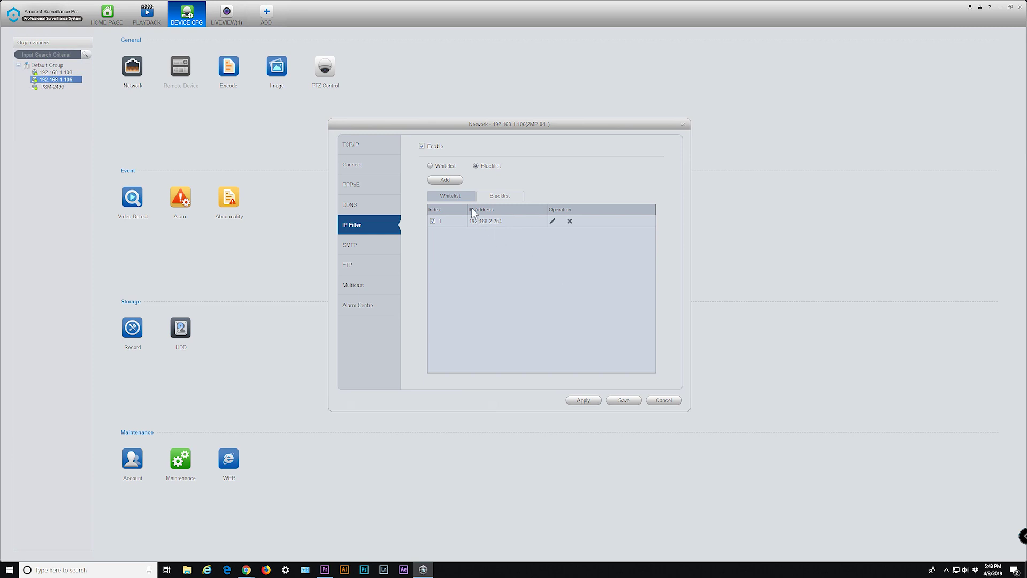
- Switch to whitelist mode, allow 10.0.29.104, and apply the IP filter settings
{"action": "left_click", "coordinate": [464, 195]}
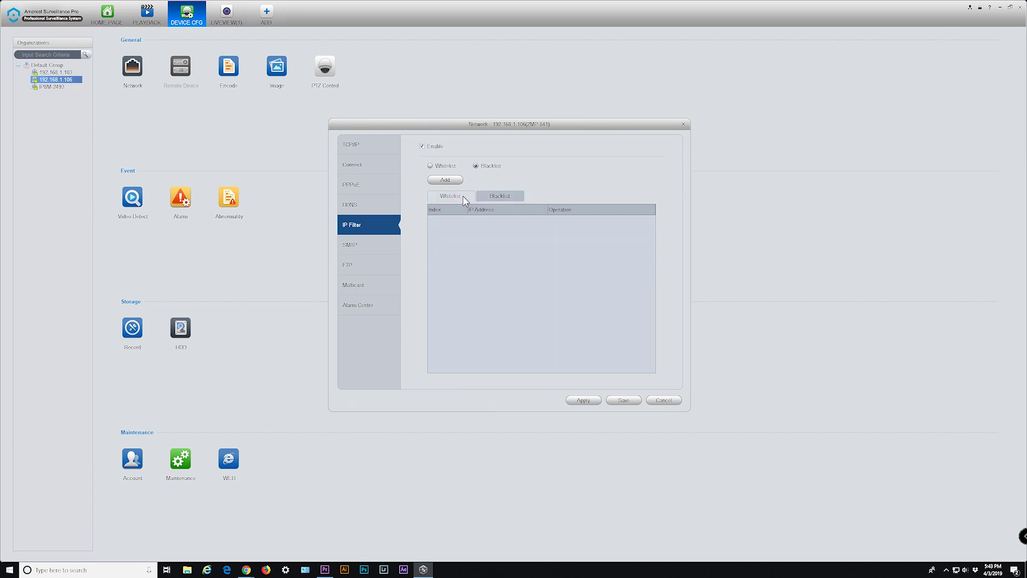
{"action": "left_click", "coordinate": [431, 166]}
{"action": "left_click", "coordinate": [445, 180]}
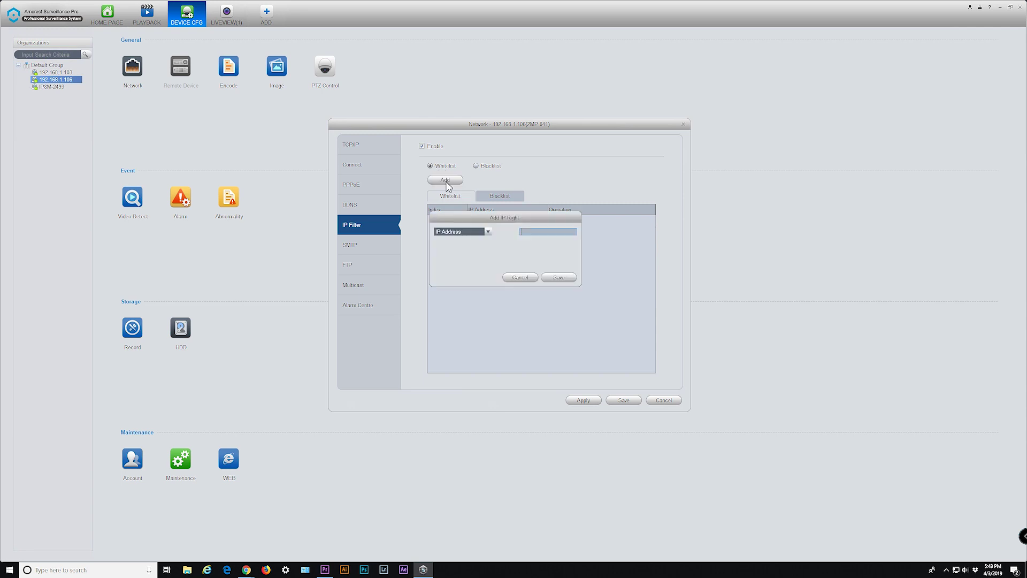
{"action": "type", "text": "10.0.29.104"}
{"action": "left_click", "coordinate": [556, 277]}
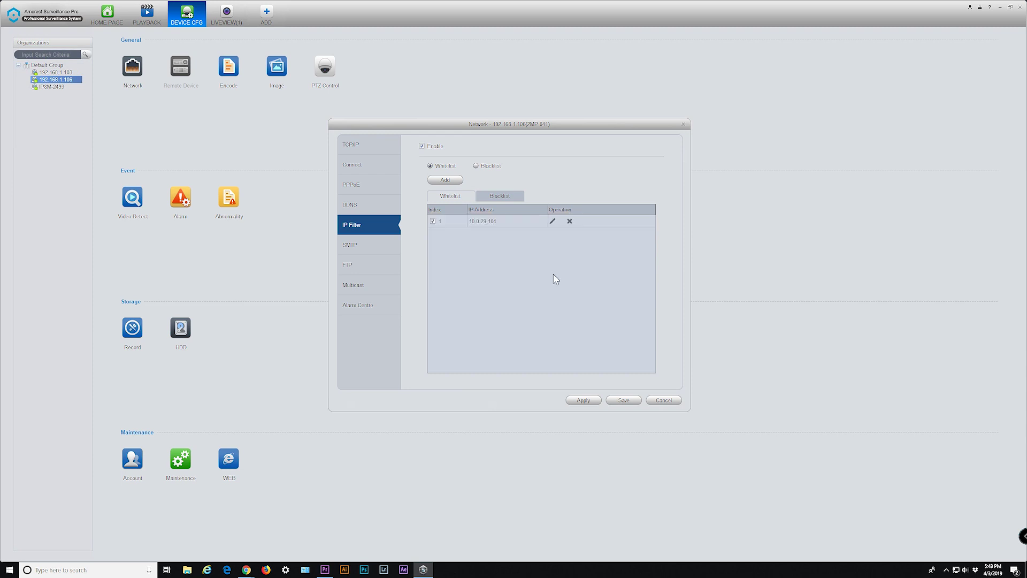
{"action": "left_click", "coordinate": [584, 400]}
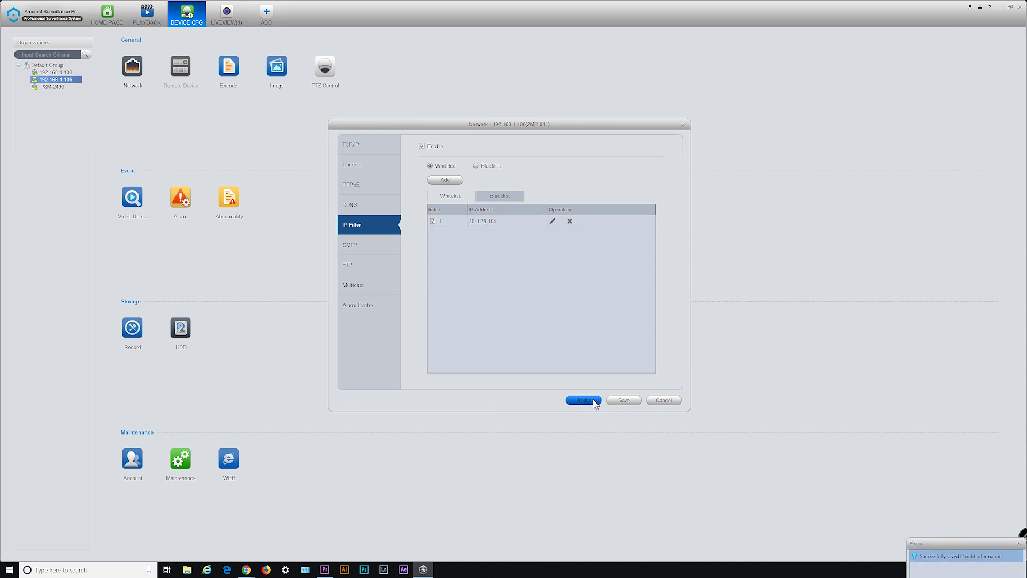
{"action": "left_click", "coordinate": [372, 245]}
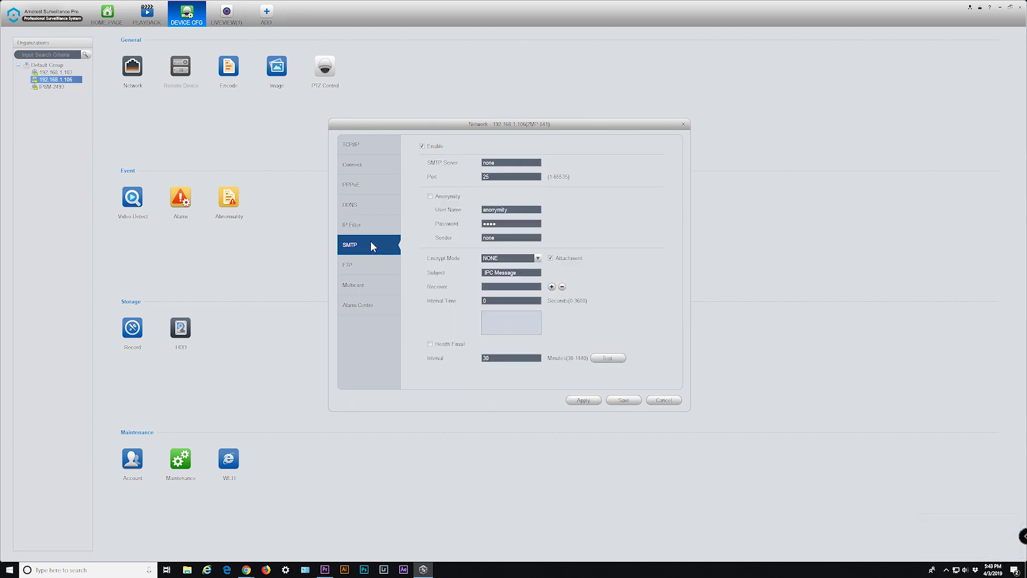